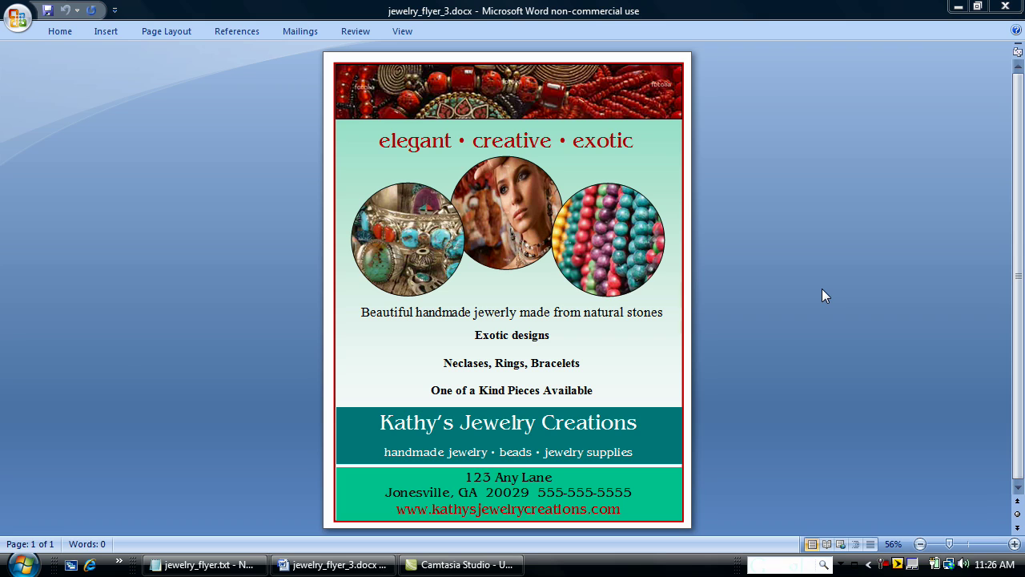
- Create a new blank document and set all four page margins to 0.25"
{"action": "left_click", "coordinate": [18, 18]}
{"action": "left_click", "coordinate": [34, 49]}
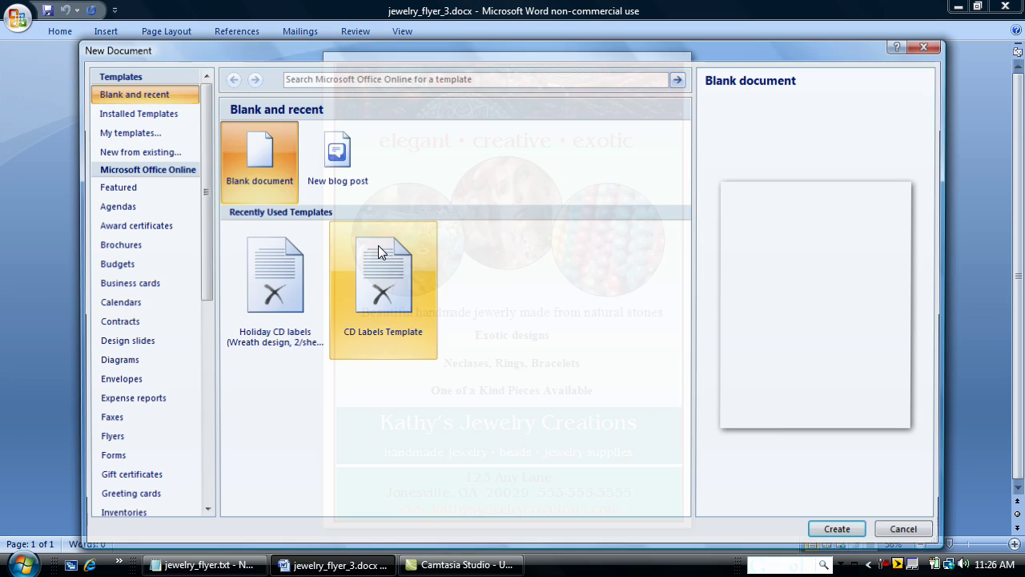
{"action": "double_click", "coordinate": [265, 191]}
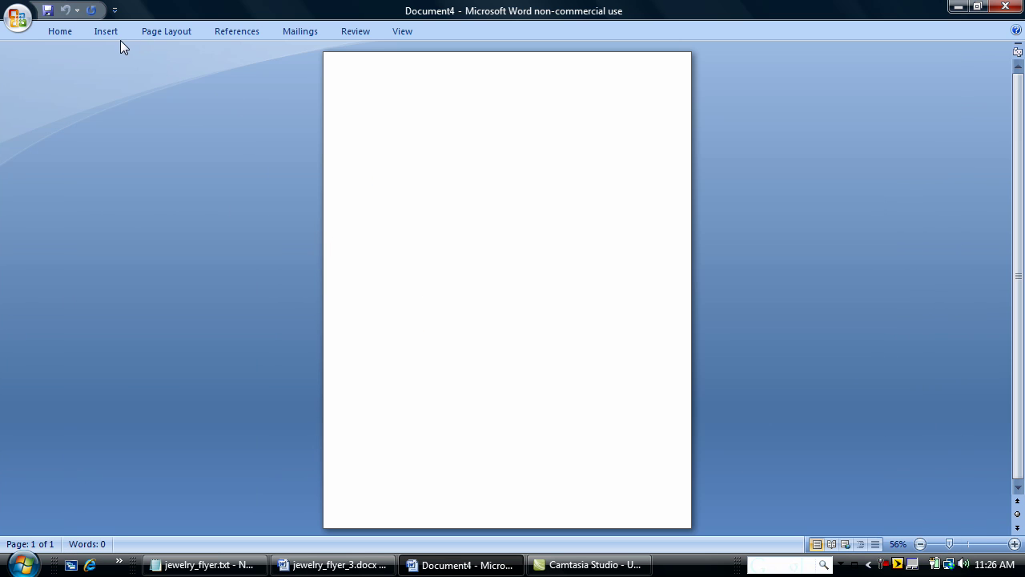
{"action": "left_click", "coordinate": [154, 32]}
{"action": "left_click", "coordinate": [123, 70]}
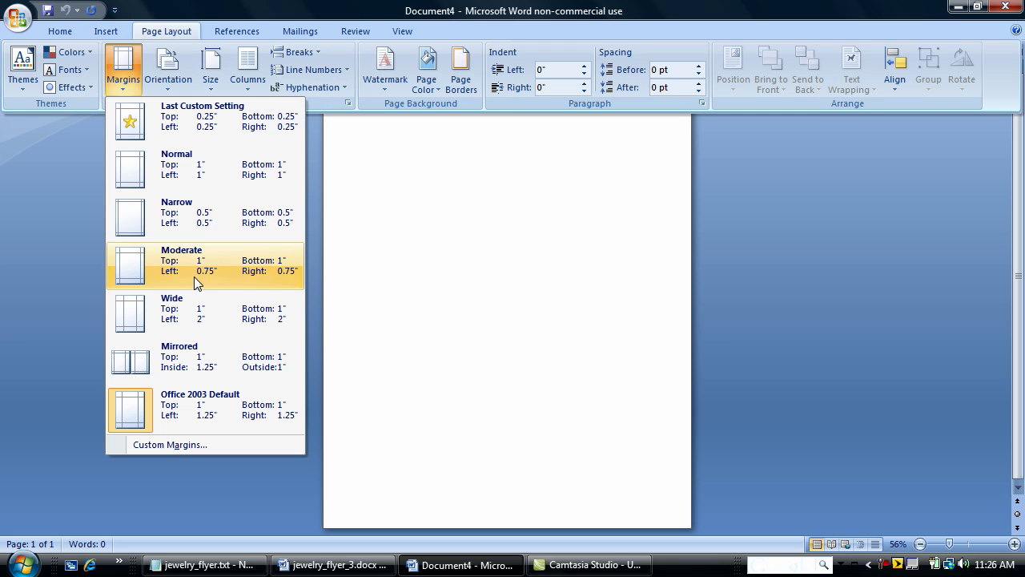
{"action": "left_click", "coordinate": [213, 125]}
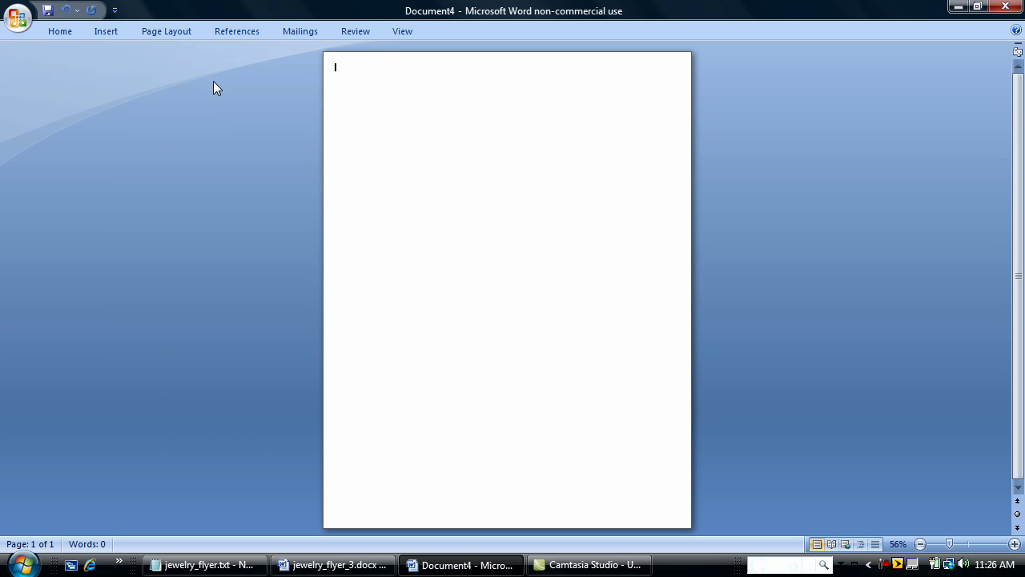
- Insert a new drawing canvas and extend its lower edge down to the page's bottom margin
{"action": "left_click", "coordinate": [101, 30]}
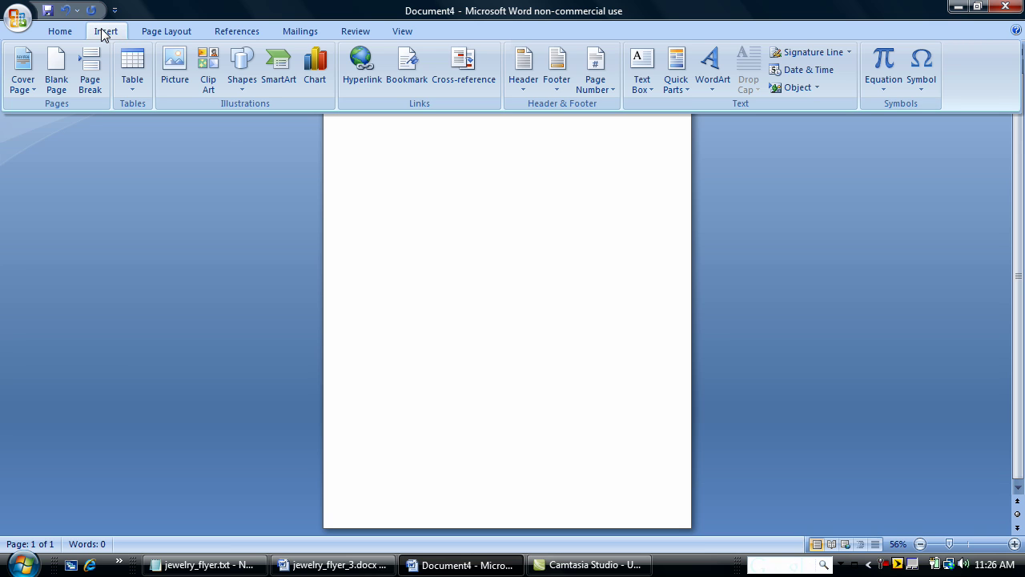
{"action": "left_click", "coordinate": [244, 64]}
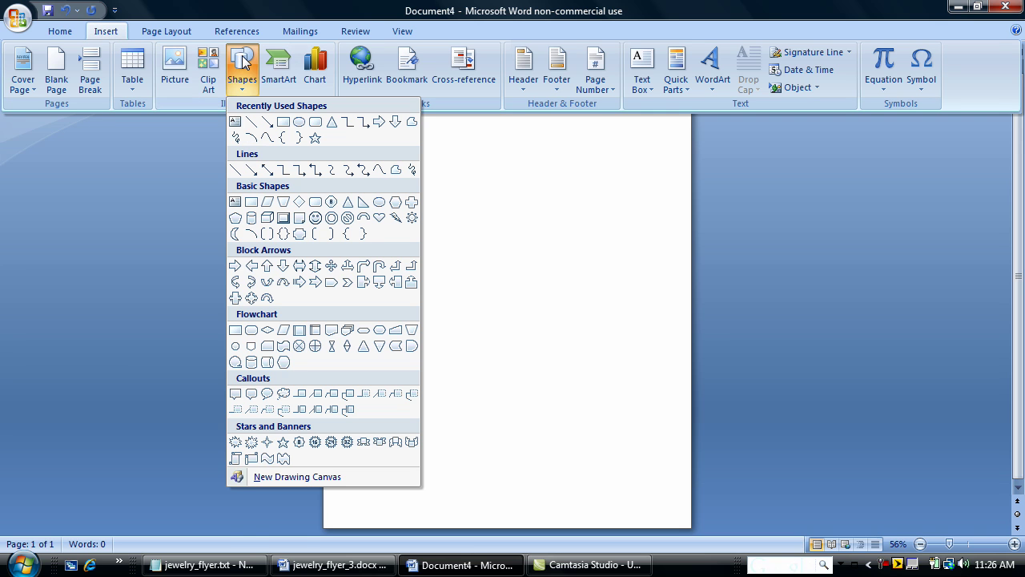
{"action": "left_click", "coordinate": [261, 479]}
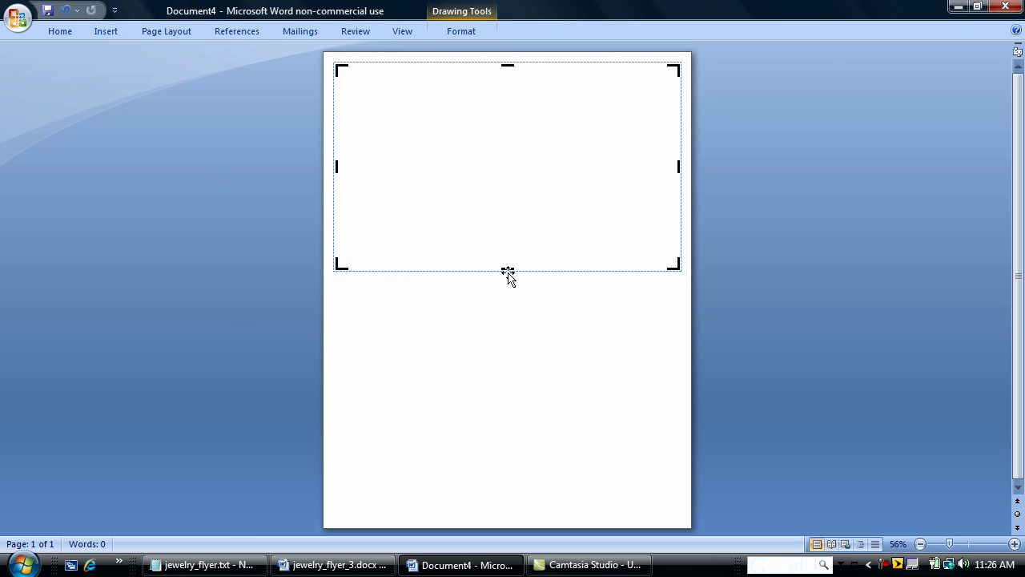
{"action": "left_click_drag", "start_coordinate": [508, 270], "coordinate": [483, 519]}
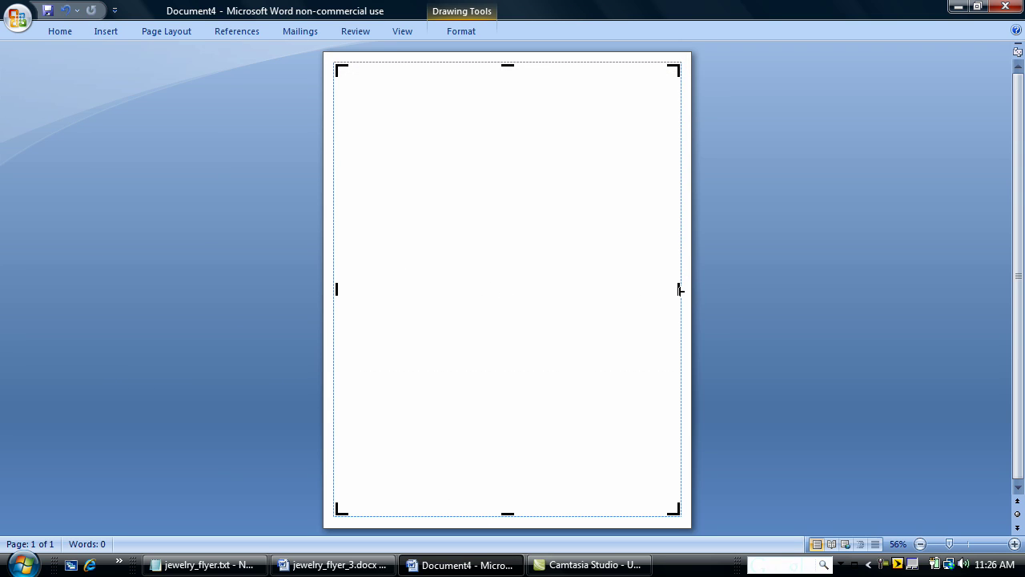
- Set the drawing canvas's wrapping style to In front of text
{"action": "right_click", "coordinate": [364, 66]}
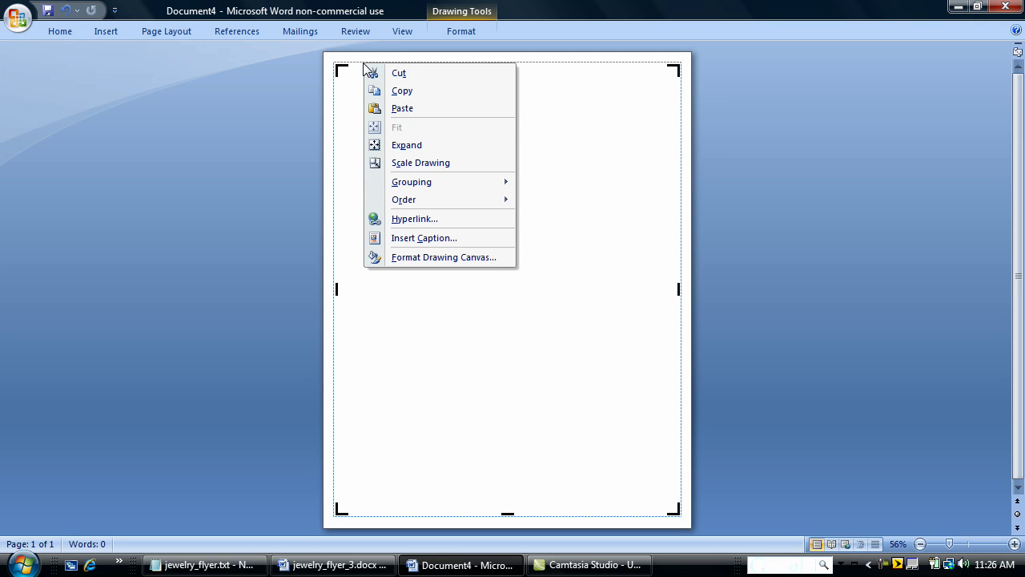
{"action": "left_click", "coordinate": [484, 257]}
{"action": "left_click", "coordinate": [466, 123]}
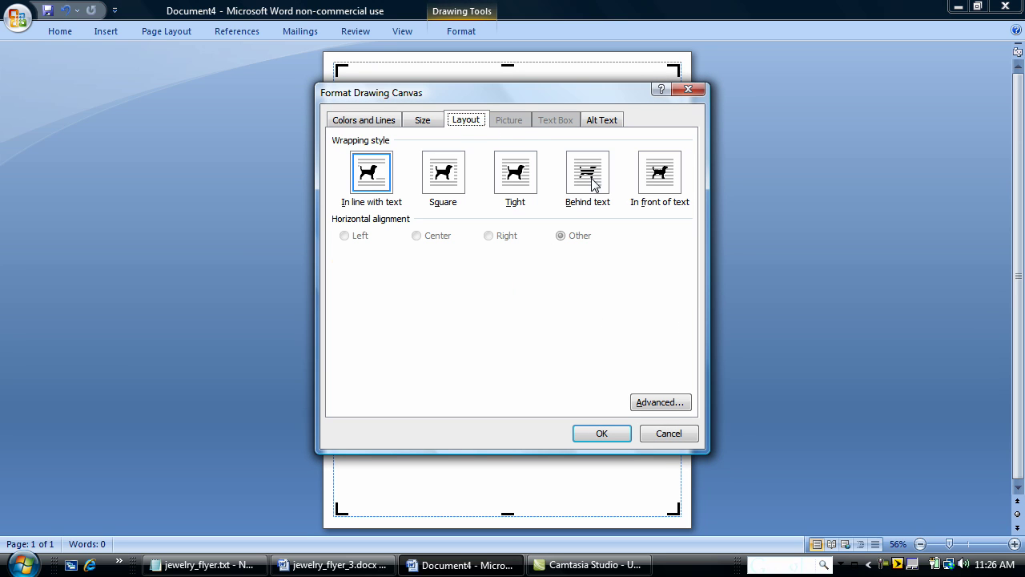
{"action": "left_click", "coordinate": [658, 184]}
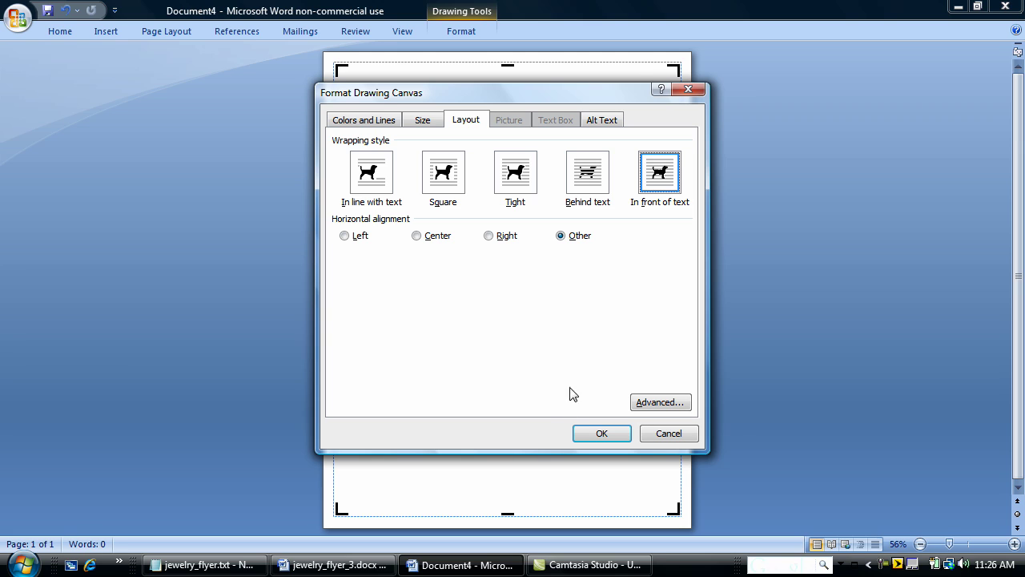
- Give the canvas a two-color gradient fill with teal from the standard color palette as Color 1
{"action": "left_click", "coordinate": [386, 122]}
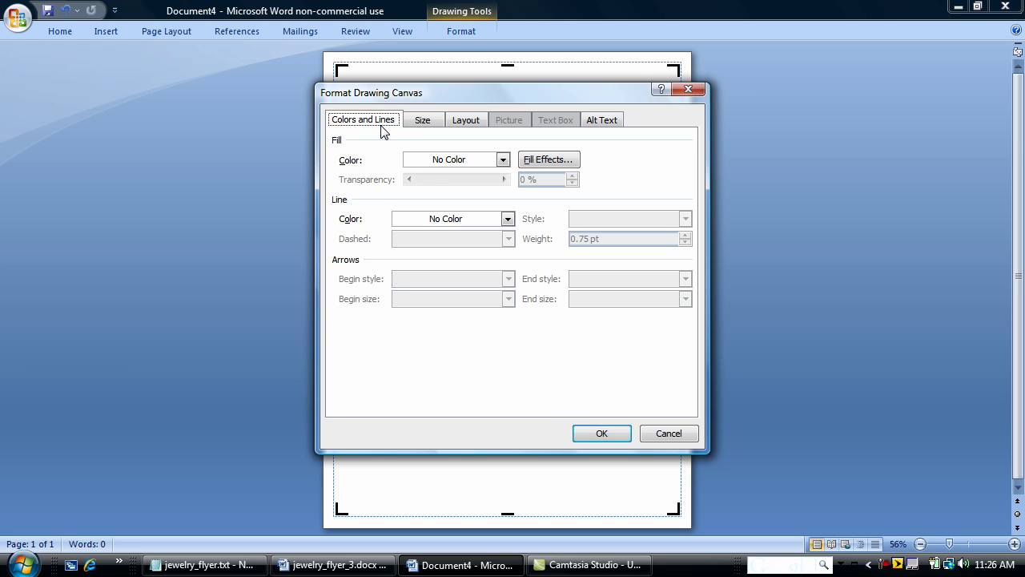
{"action": "left_click", "coordinate": [503, 161]}
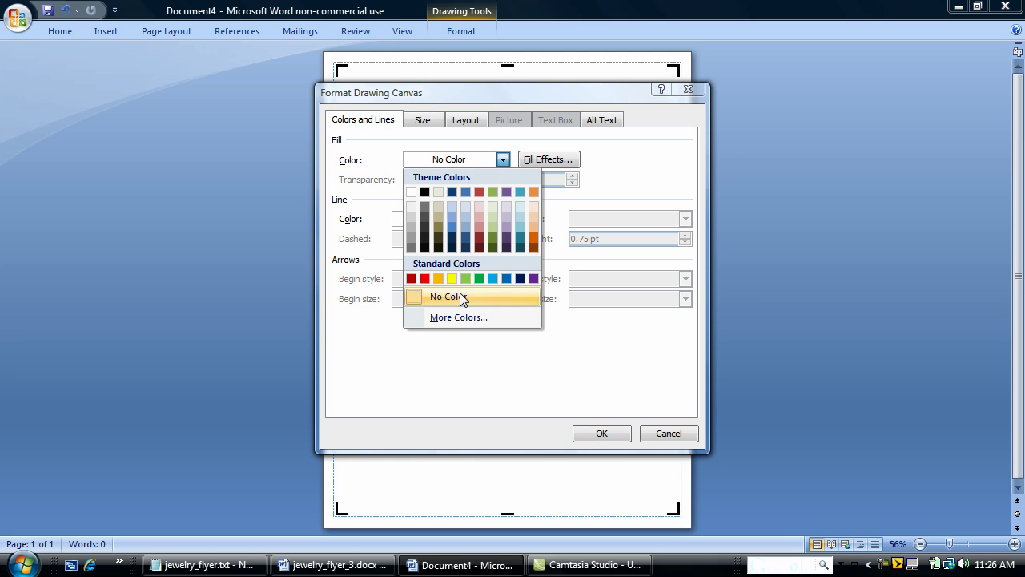
{"action": "left_click", "coordinate": [557, 165]}
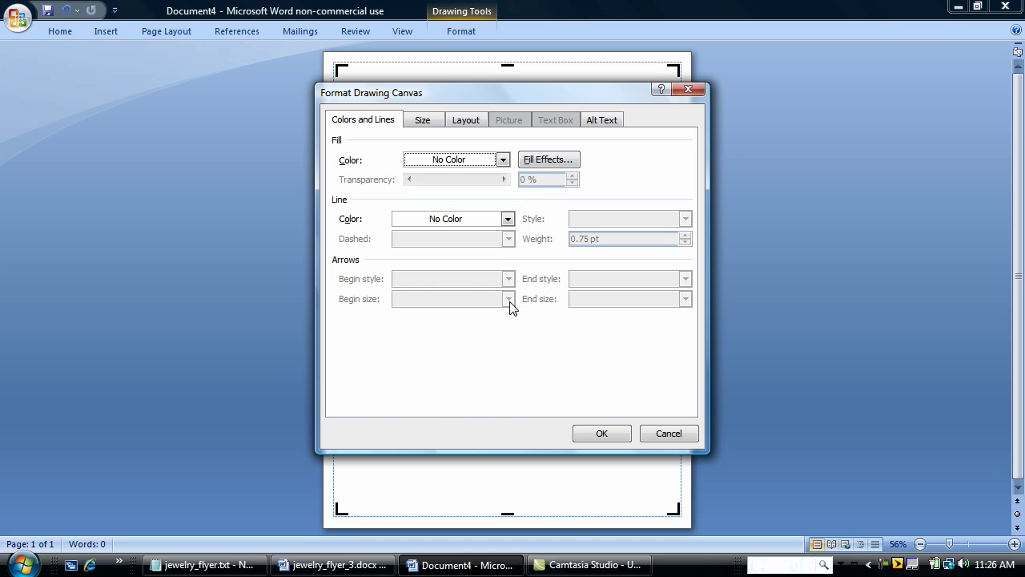
{"action": "left_click", "coordinate": [548, 163]}
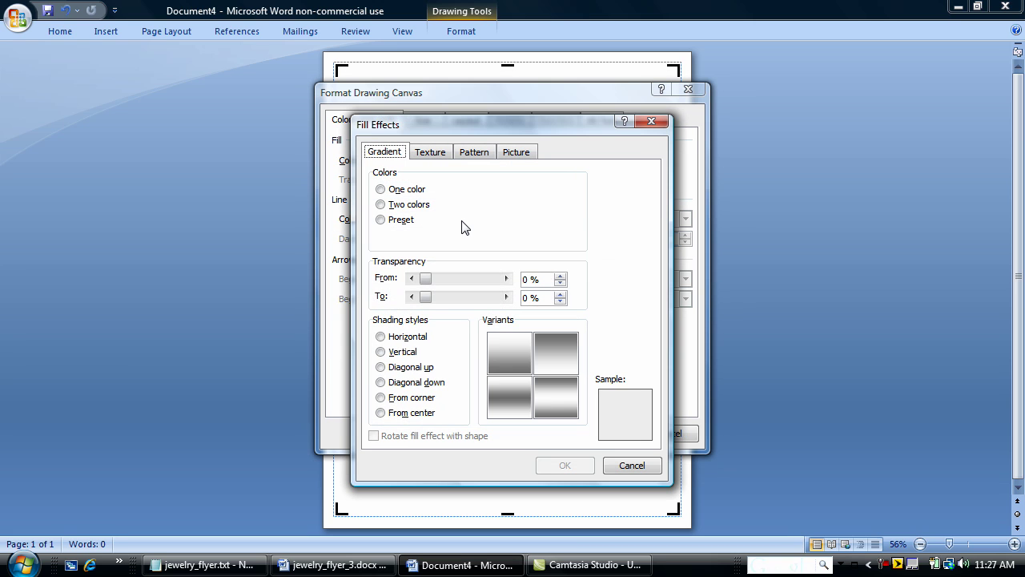
{"action": "left_click", "coordinate": [382, 205]}
{"action": "left_click", "coordinate": [559, 204]}
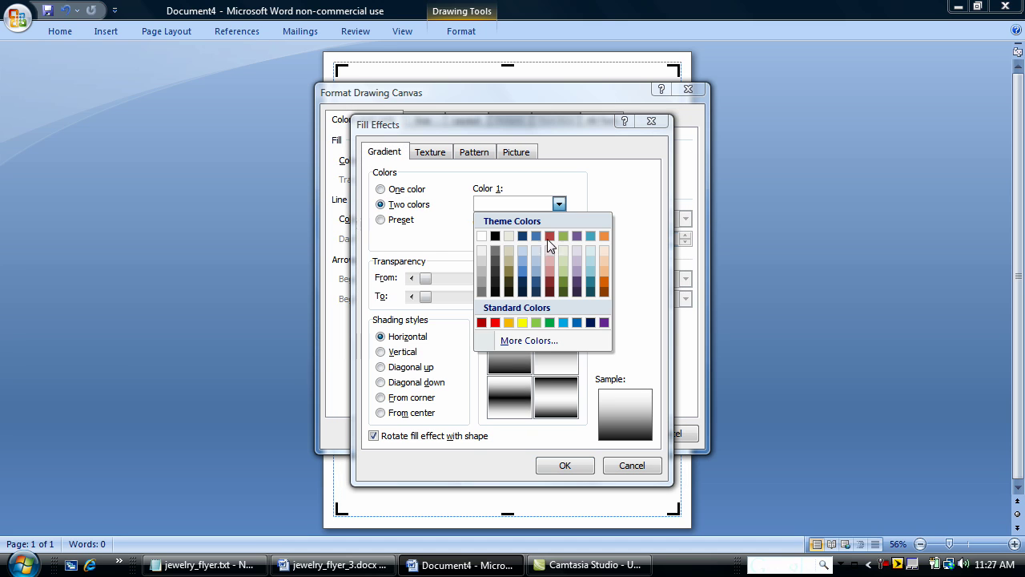
{"action": "left_click", "coordinate": [524, 341]}
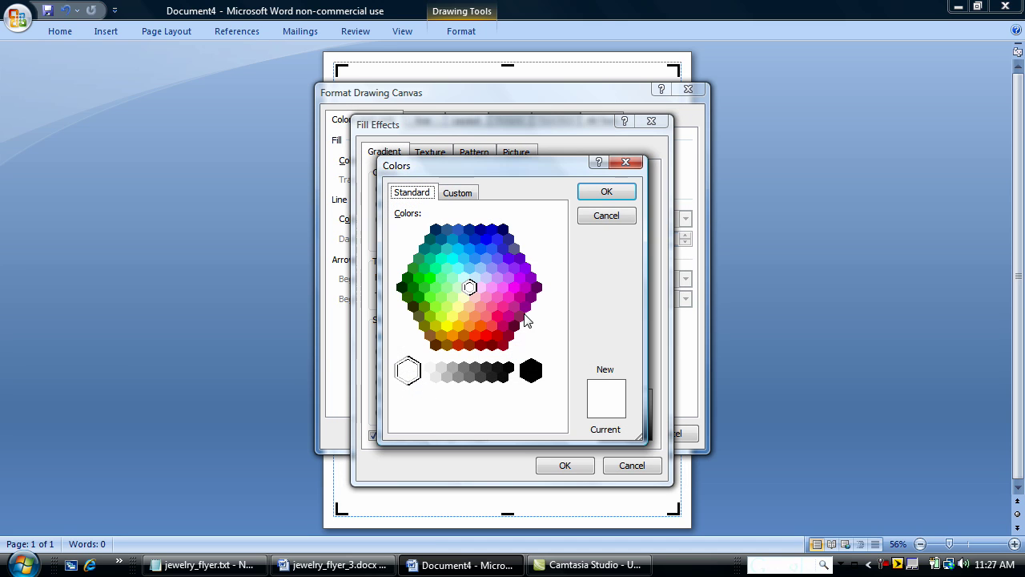
{"action": "left_click", "coordinate": [435, 249]}
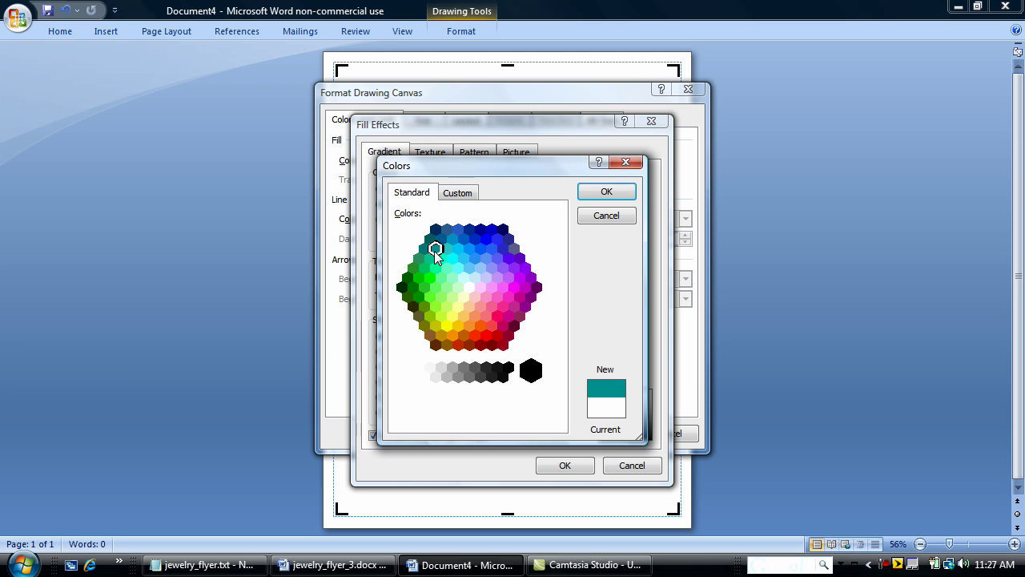
{"action": "left_click", "coordinate": [606, 193]}
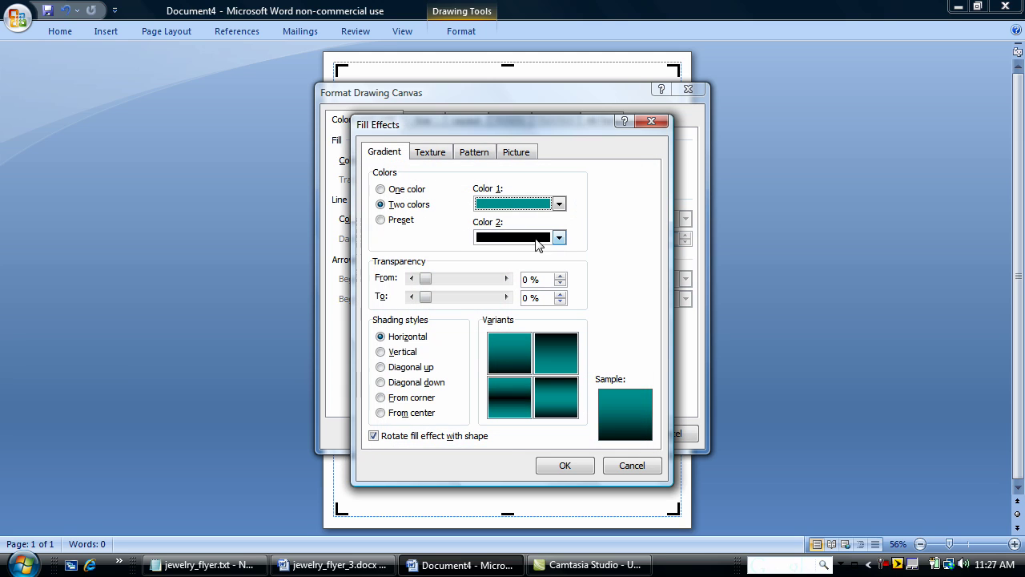
- Set the gradient's Color 2 to white and its starting transparency to 52%, keeping horizontal shading
{"action": "left_click", "coordinate": [559, 238]}
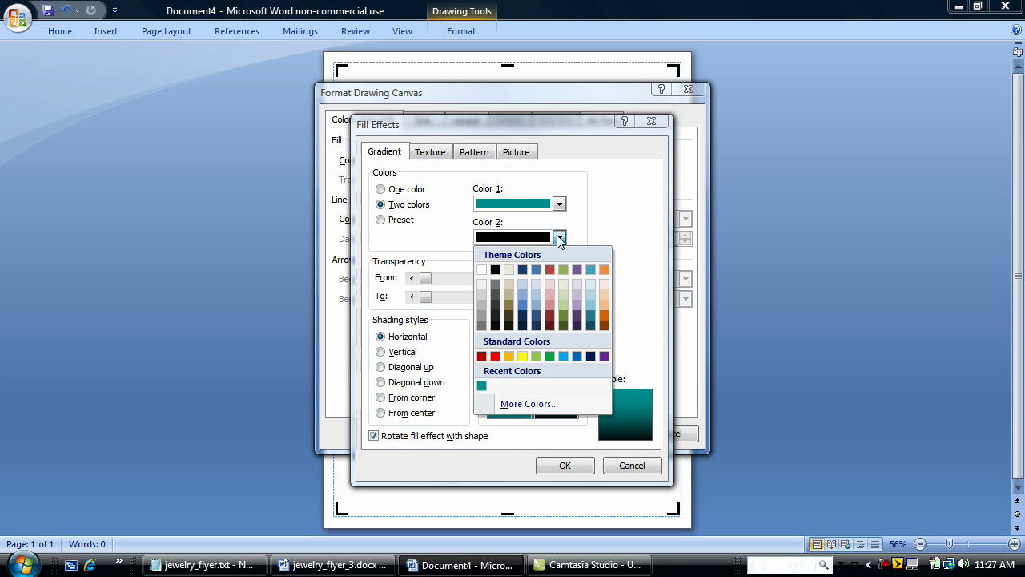
{"action": "left_click", "coordinate": [486, 270]}
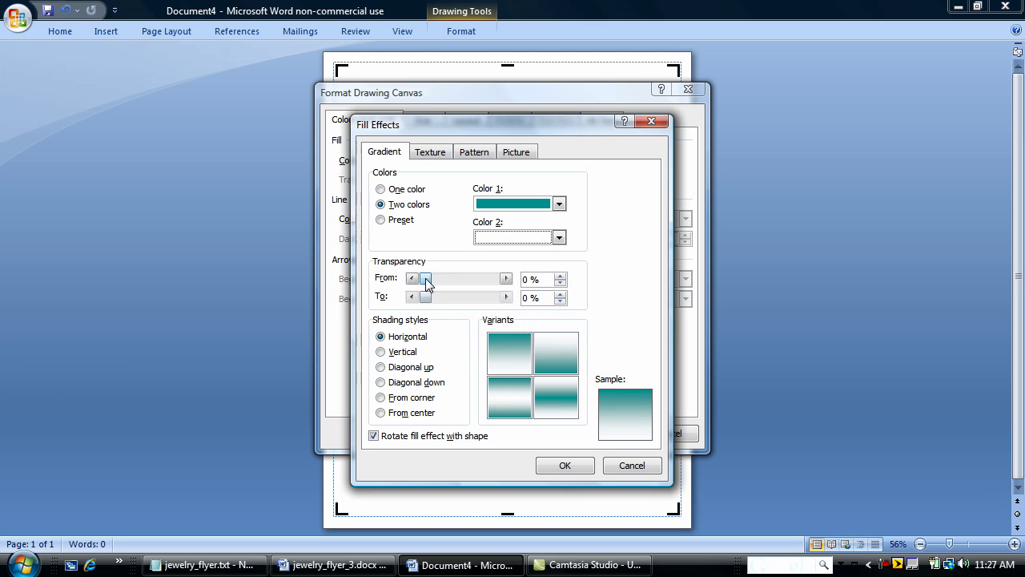
{"action": "left_click_drag", "start_coordinate": [425, 278], "coordinate": [463, 279]}
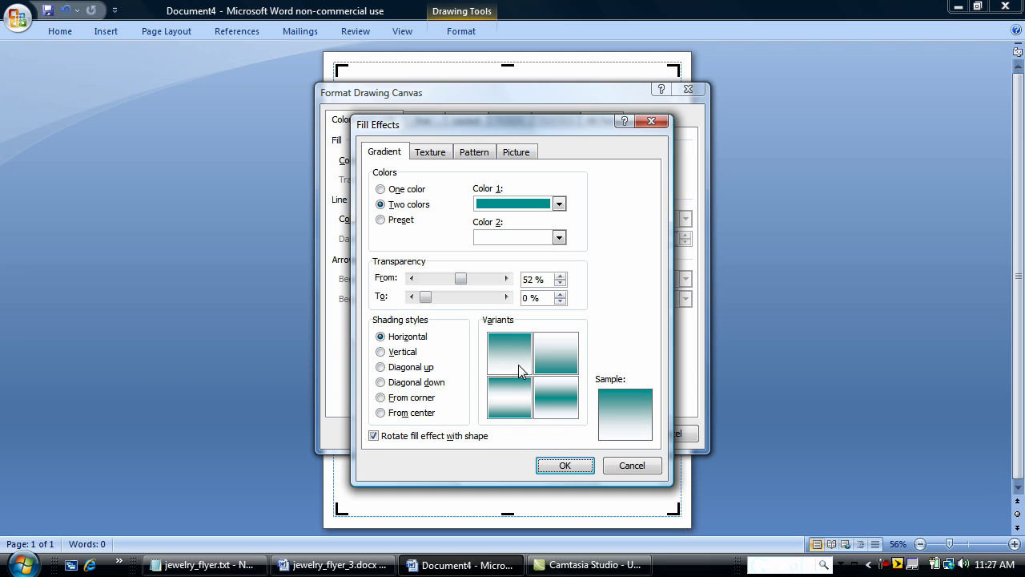
{"action": "left_click", "coordinate": [566, 467]}
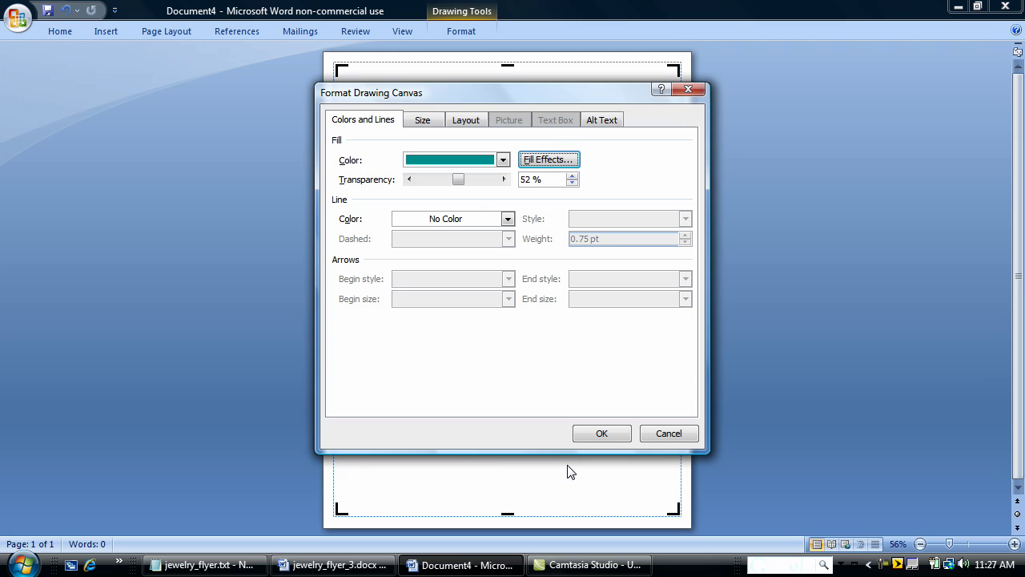
- Give the canvas a dark red 3 pt solid outline and apply the formatting
{"action": "left_click", "coordinate": [508, 219]}
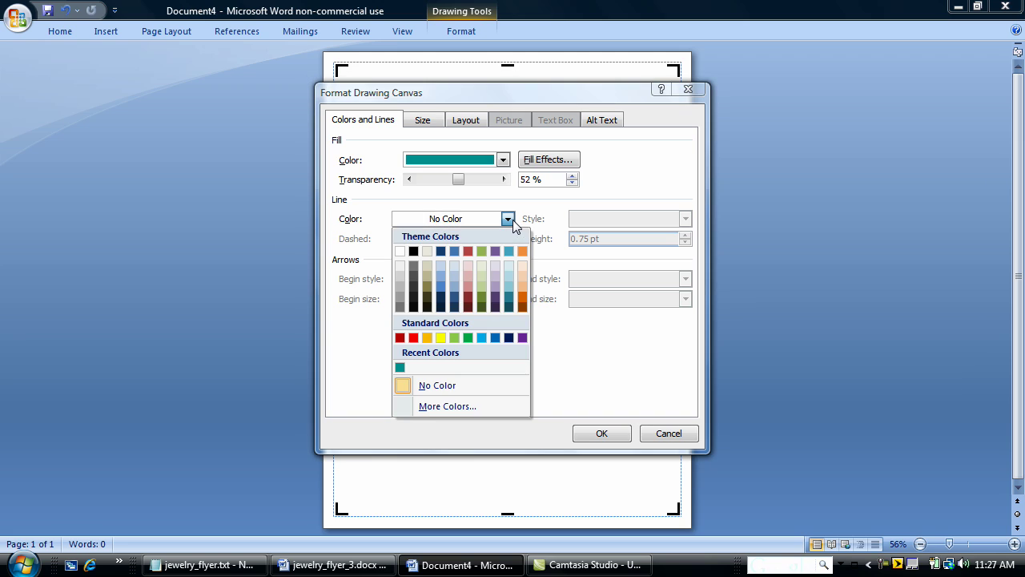
{"action": "left_click", "coordinate": [400, 338]}
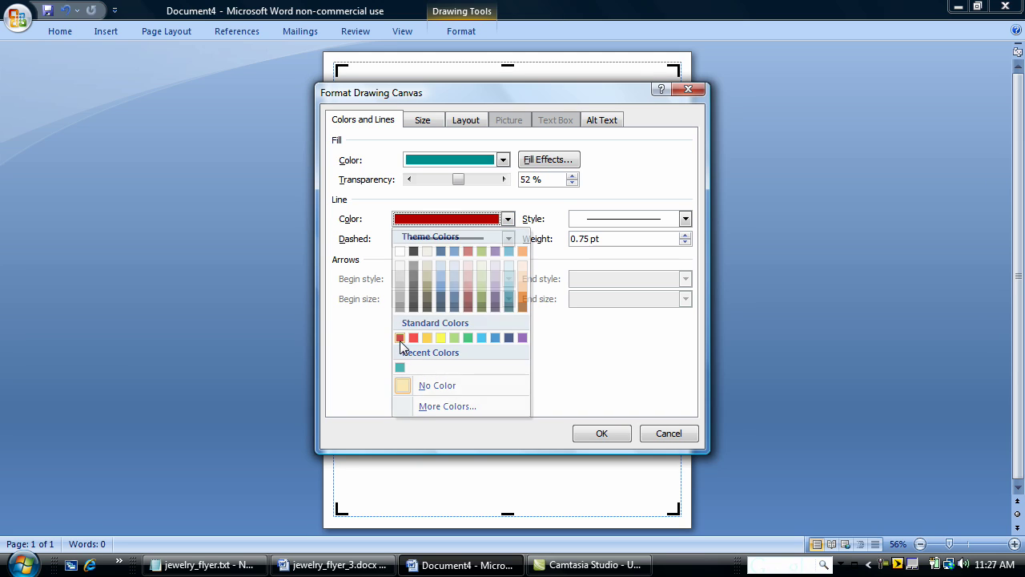
{"action": "left_click", "coordinate": [686, 221]}
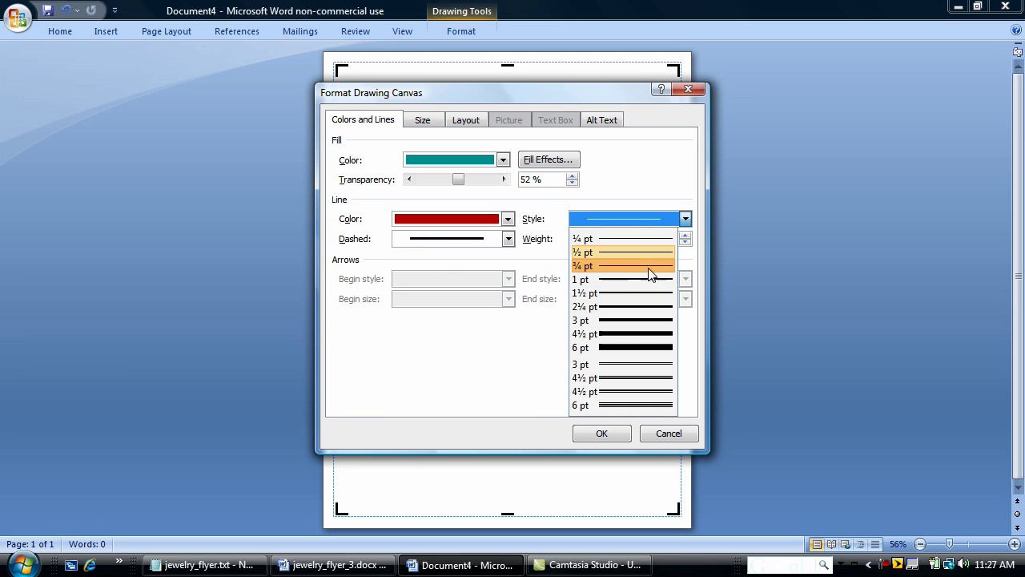
{"action": "left_click", "coordinate": [621, 320]}
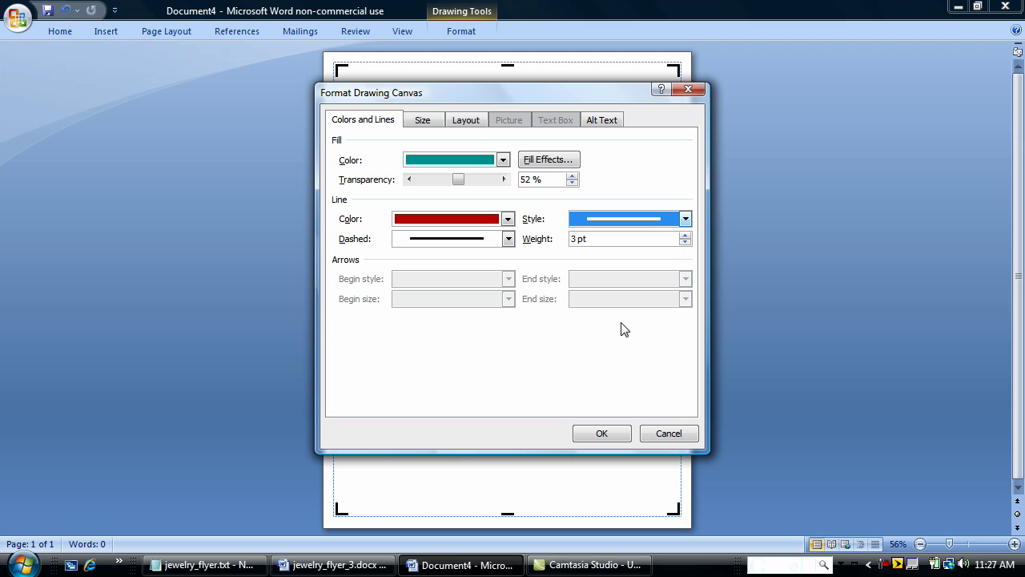
{"action": "left_click", "coordinate": [597, 434]}
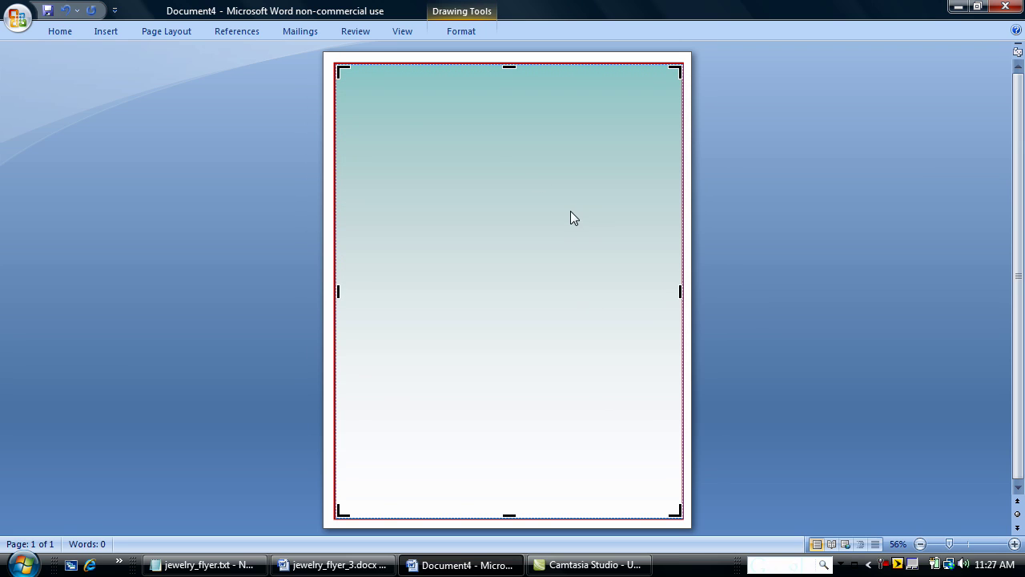
- Draw a rectangle across the full width of the canvas along its upper edge
{"action": "left_click", "coordinate": [99, 32]}
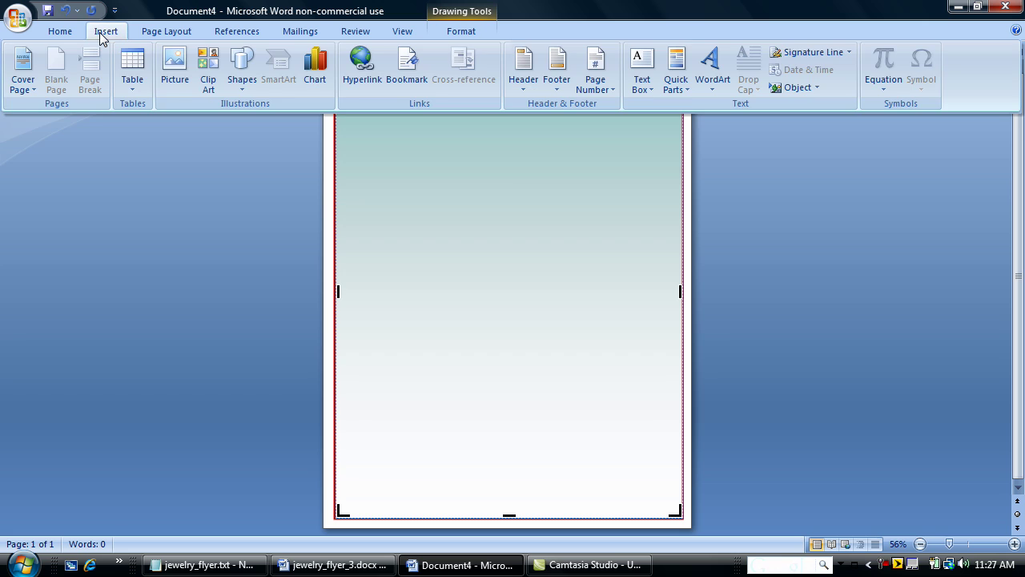
{"action": "left_click", "coordinate": [241, 62]}
{"action": "left_click", "coordinate": [285, 122]}
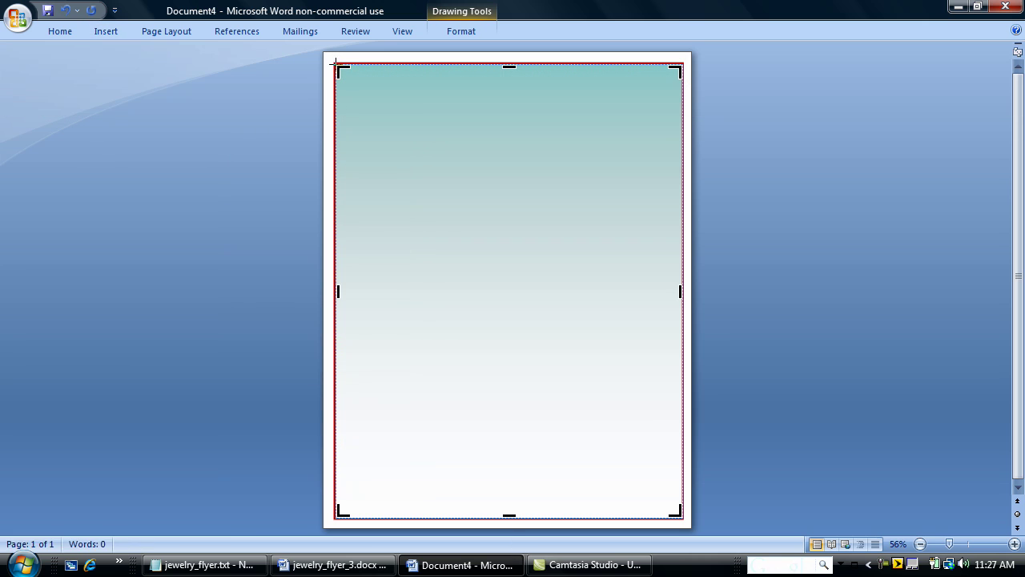
{"action": "left_click_drag", "start_coordinate": [336, 65], "coordinate": [676, 137]}
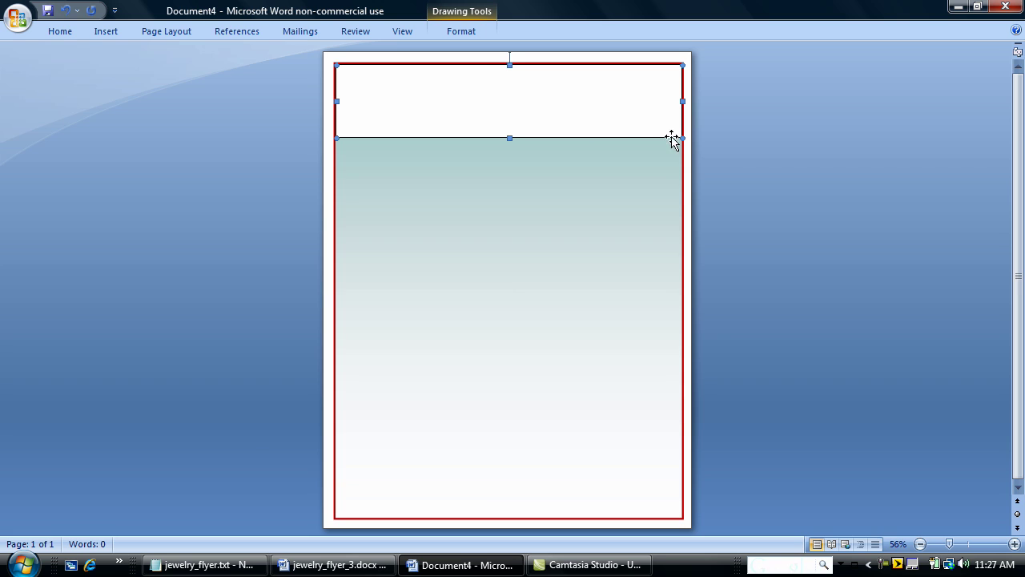
- Load the picture fotolia_14659692 from the Desktop as the fill for the banner rectangle
{"action": "right_click", "coordinate": [463, 81]}
{"action": "left_click", "coordinate": [517, 237]}
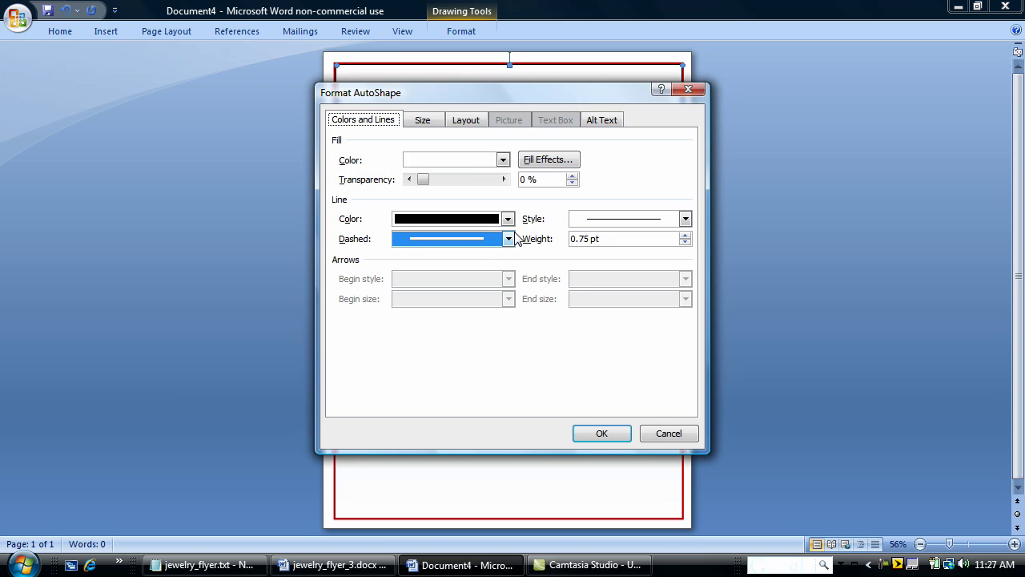
{"action": "left_click", "coordinate": [553, 162]}
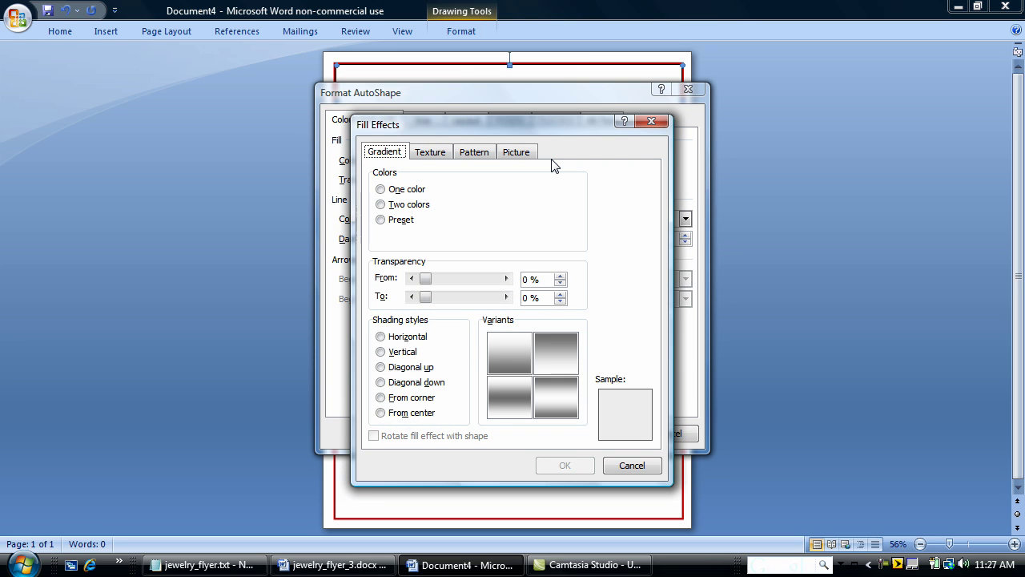
{"action": "left_click", "coordinate": [520, 156]}
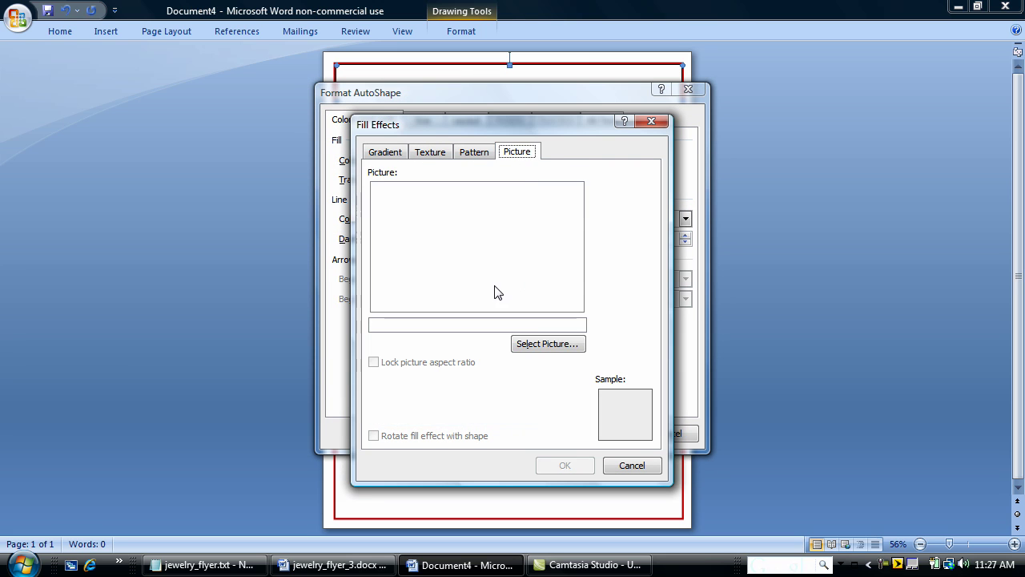
{"action": "left_click", "coordinate": [533, 344]}
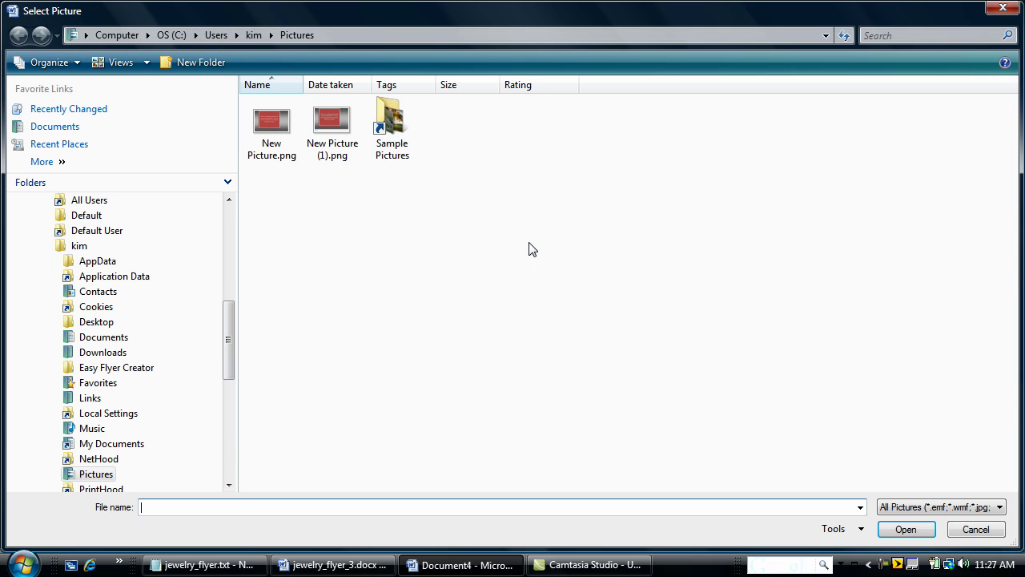
{"action": "left_click_drag", "start_coordinate": [234, 304], "coordinate": [232, 222]}
{"action": "left_click", "coordinate": [62, 204]}
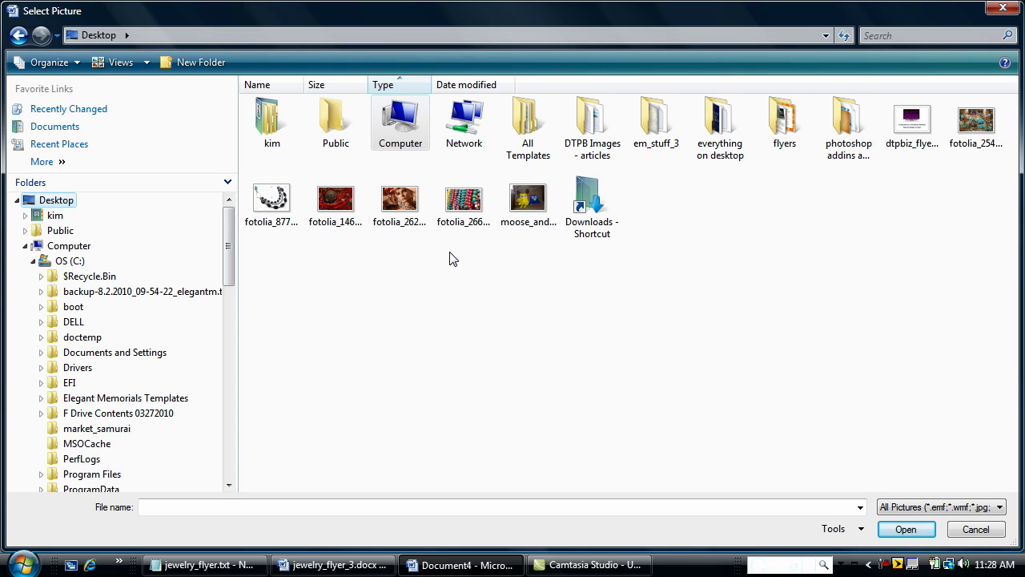
{"action": "double_click", "coordinate": [330, 196]}
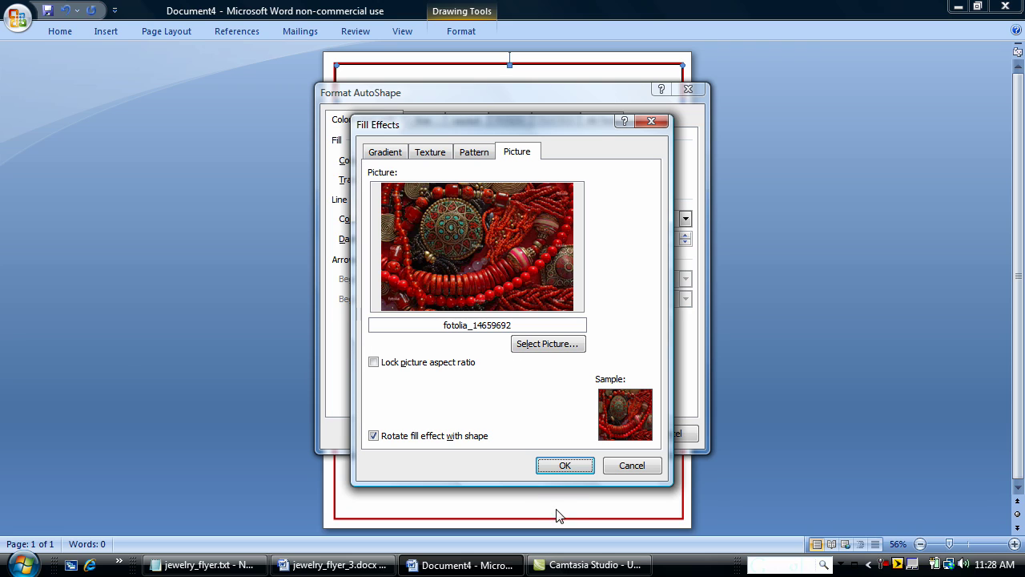
- Lock the fill picture's aspect ratio and apply the formatting to the banner rectangle
{"action": "left_click", "coordinate": [373, 363]}
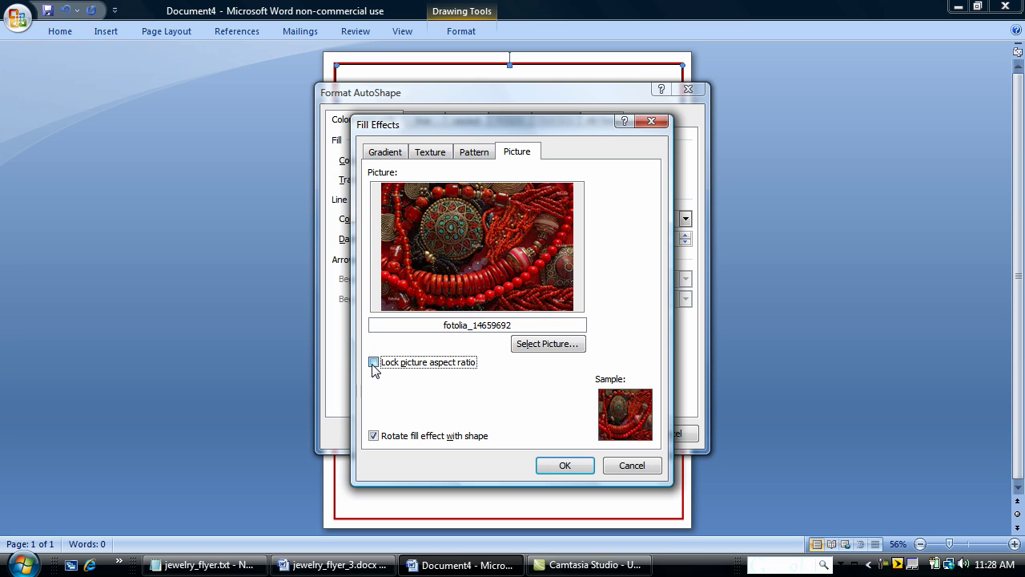
{"action": "left_click", "coordinate": [578, 469]}
{"action": "left_click", "coordinate": [601, 433]}
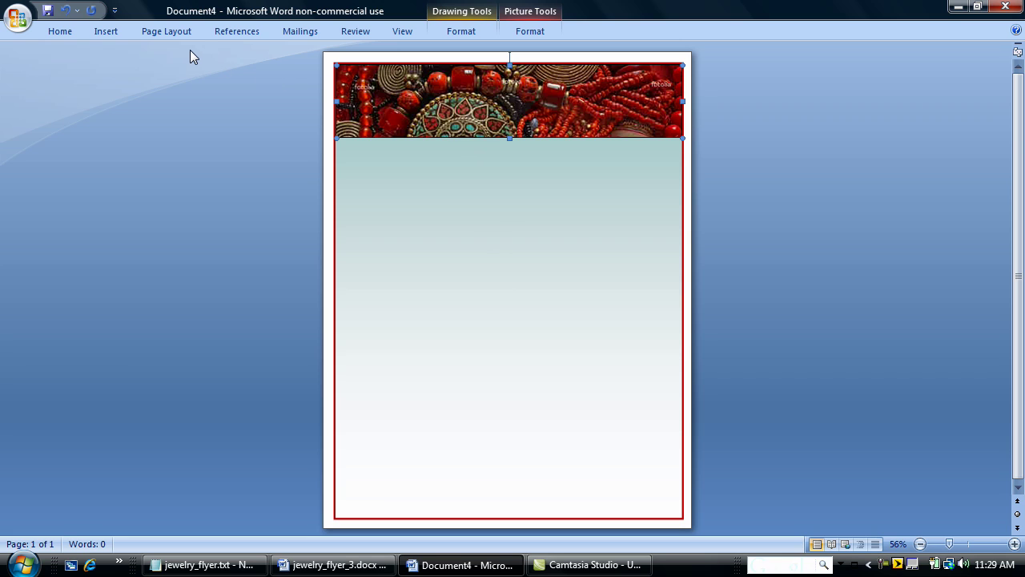
- Draw a text box just below the picture banner, spanning nearly the full width of the canvas
{"action": "left_click", "coordinate": [102, 33]}
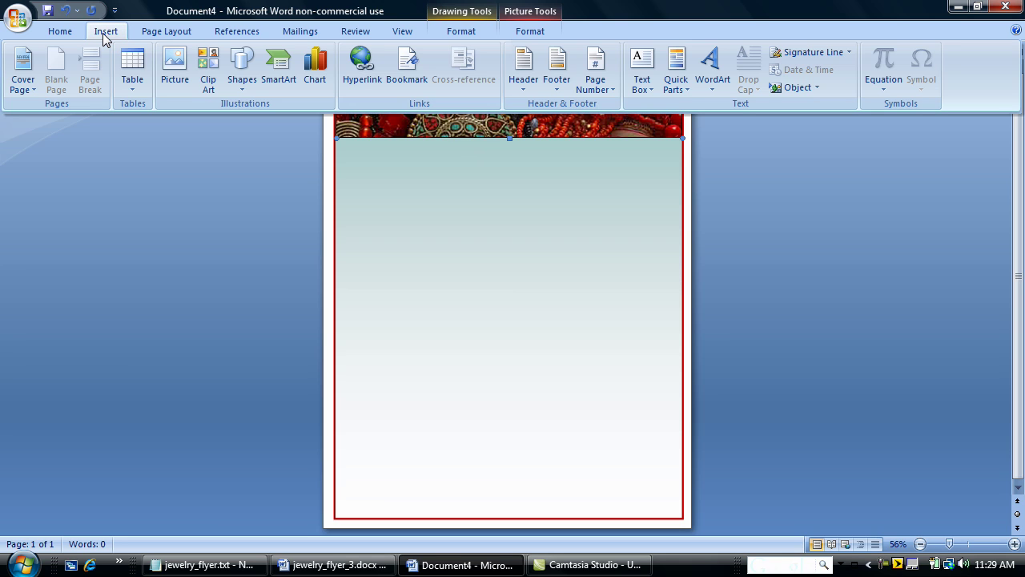
{"action": "left_click", "coordinate": [642, 67]}
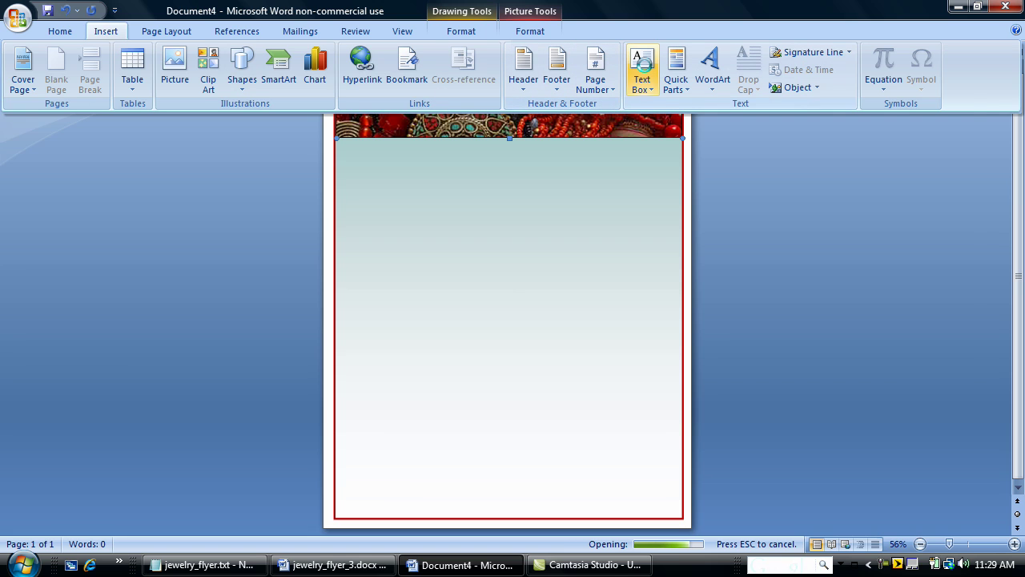
{"action": "left_click", "coordinate": [683, 405]}
{"action": "mouse_move", "coordinate": [343, 145]}
{"action": "left_mouse_down"}
{"action": "mouse_move", "coordinate": [469, 201]}
{"action": "mouse_move", "coordinate": [670, 193]}
{"action": "left_mouse_up"}
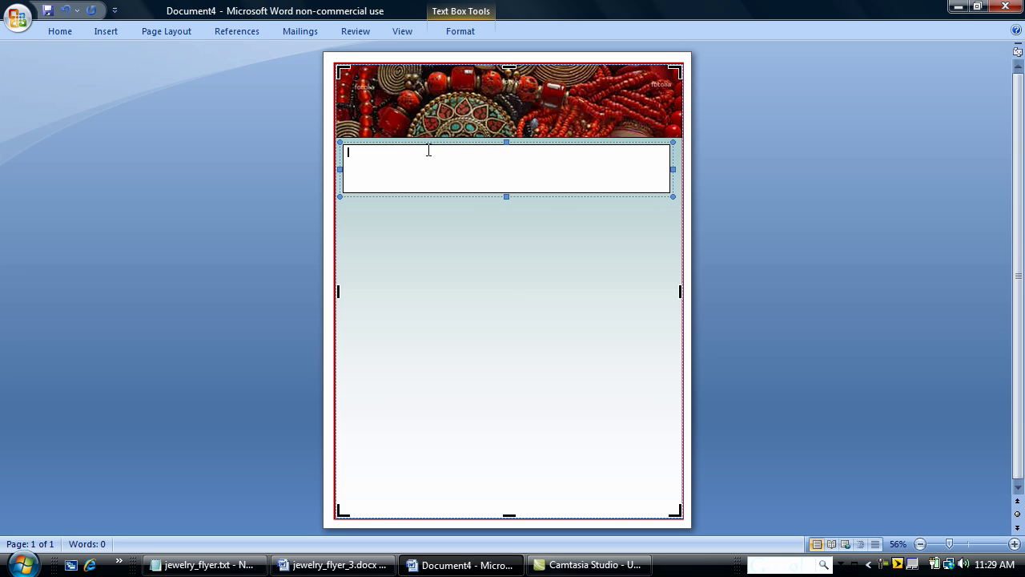
- Copy the line "elegant • creative • exotic" from jewelry_flyer.txt in Notepad and paste it into the new text box in Word
{"action": "left_click", "coordinate": [204, 565]}
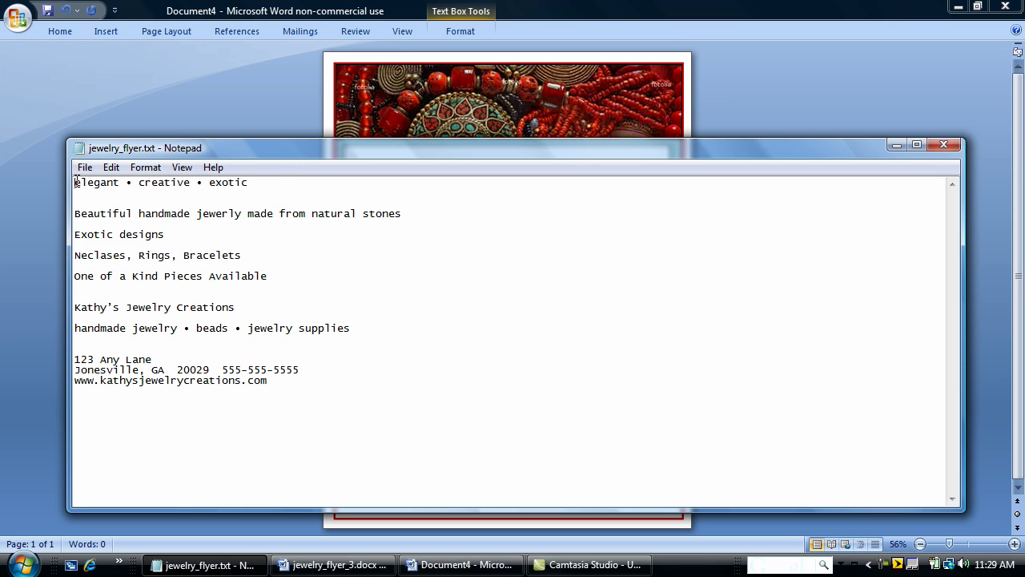
{"action": "left_click_drag", "start_coordinate": [74, 182], "coordinate": [280, 182]}
{"action": "key", "text": "ctrl+c"}
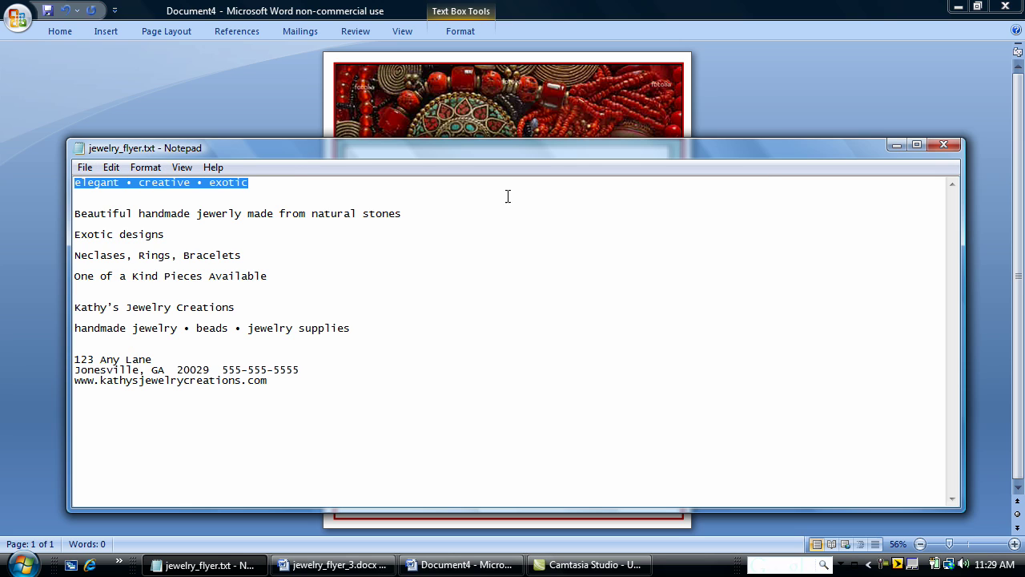
{"action": "left_click", "coordinate": [902, 143]}
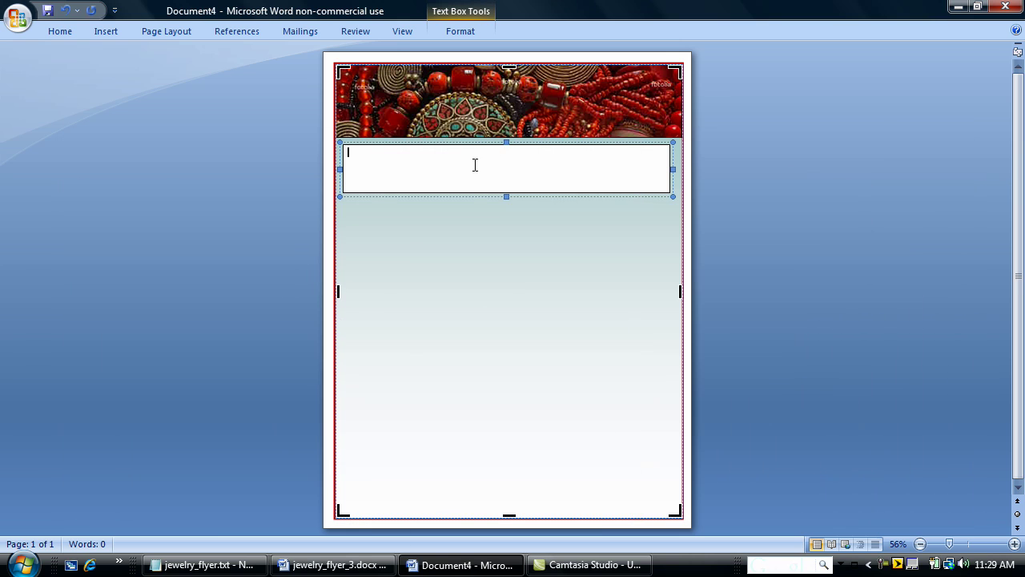
{"action": "right_click", "coordinate": [476, 165]}
{"action": "left_click", "coordinate": [515, 210]}
- Format the tagline text in the Bangle font at 36 pt
{"action": "left_click_drag", "start_coordinate": [430, 153], "coordinate": [349, 144]}
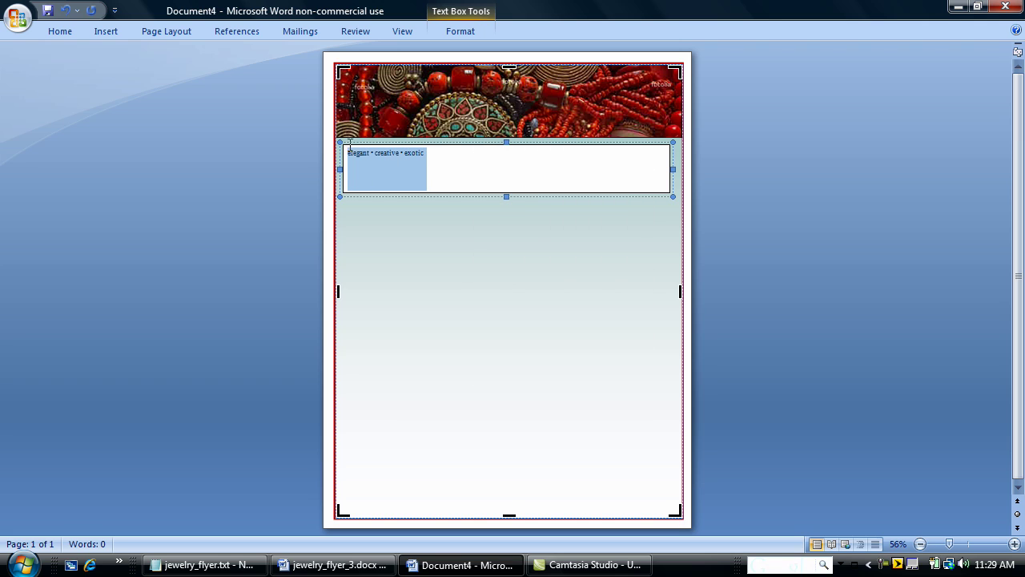
{"action": "right_click", "coordinate": [406, 173]}
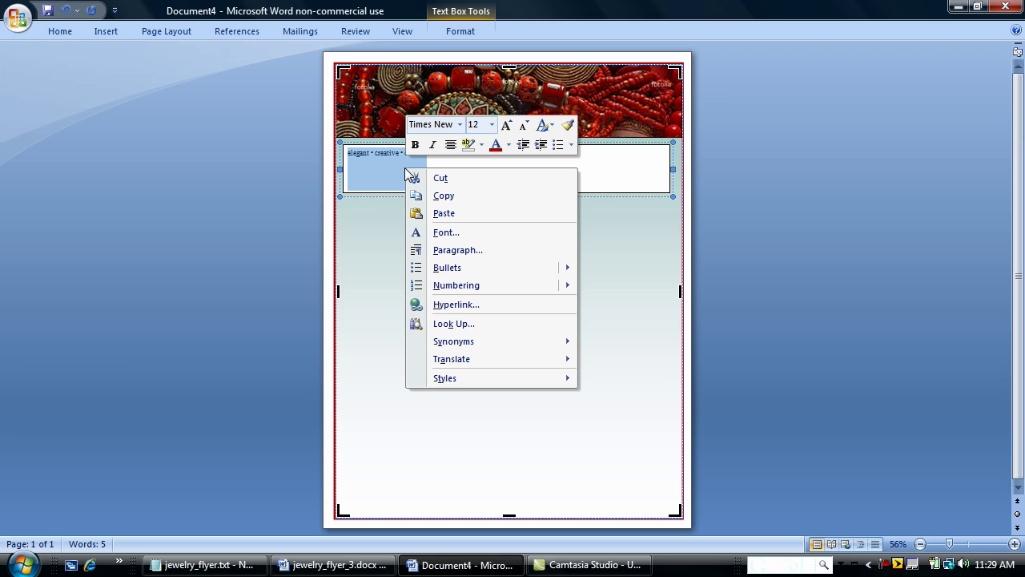
{"action": "left_click", "coordinate": [460, 124]}
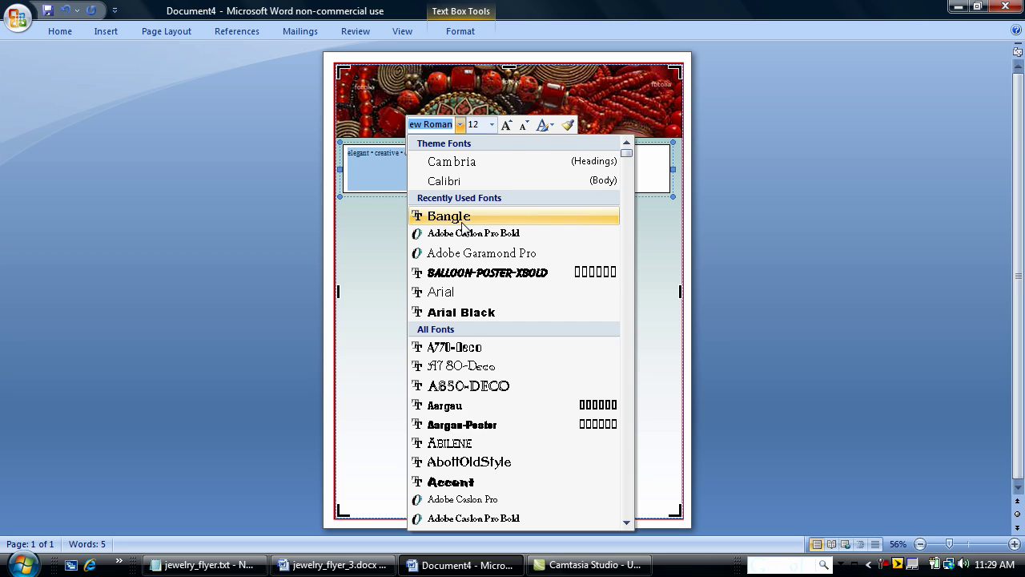
{"action": "left_click", "coordinate": [462, 227]}
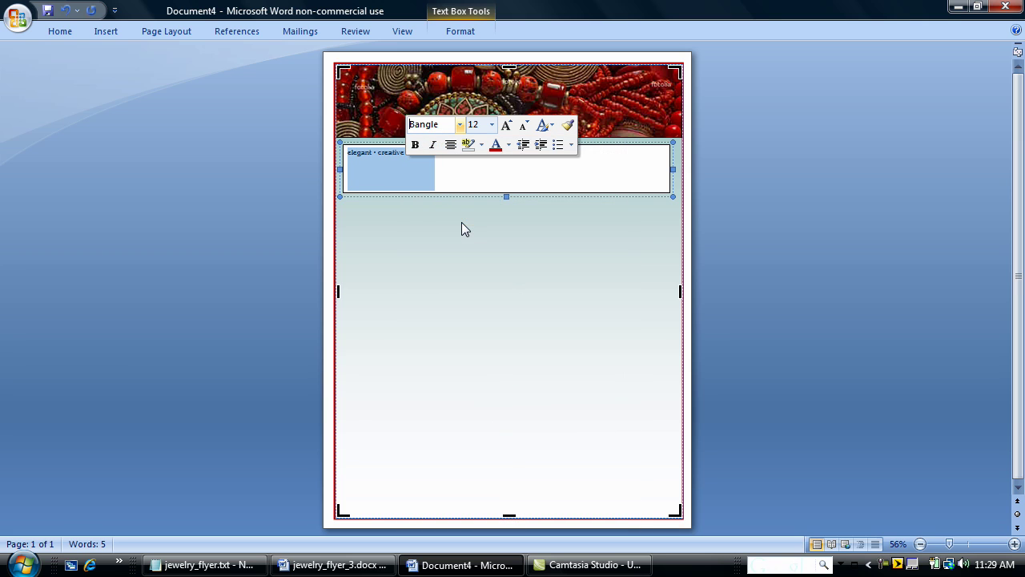
{"action": "left_click", "coordinate": [493, 125]}
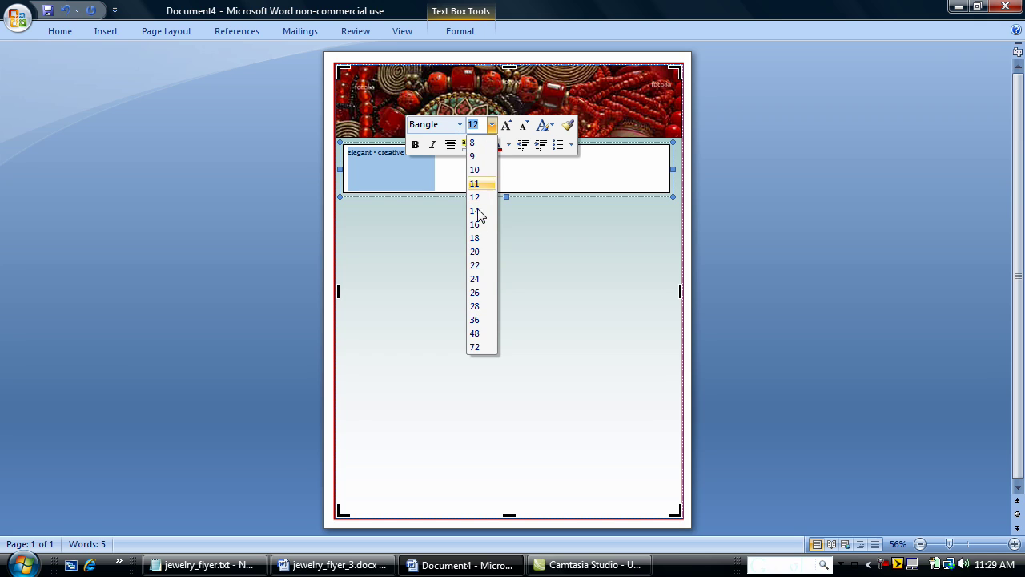
{"action": "left_click", "coordinate": [480, 320]}
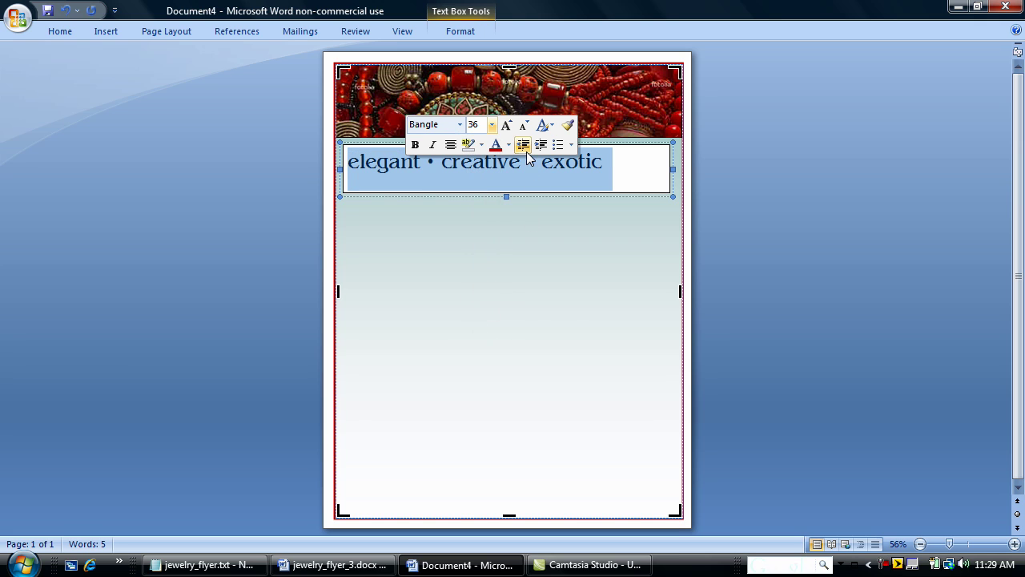
- Center the tagline and change its font color to the standard dark red
{"action": "left_click", "coordinate": [450, 144]}
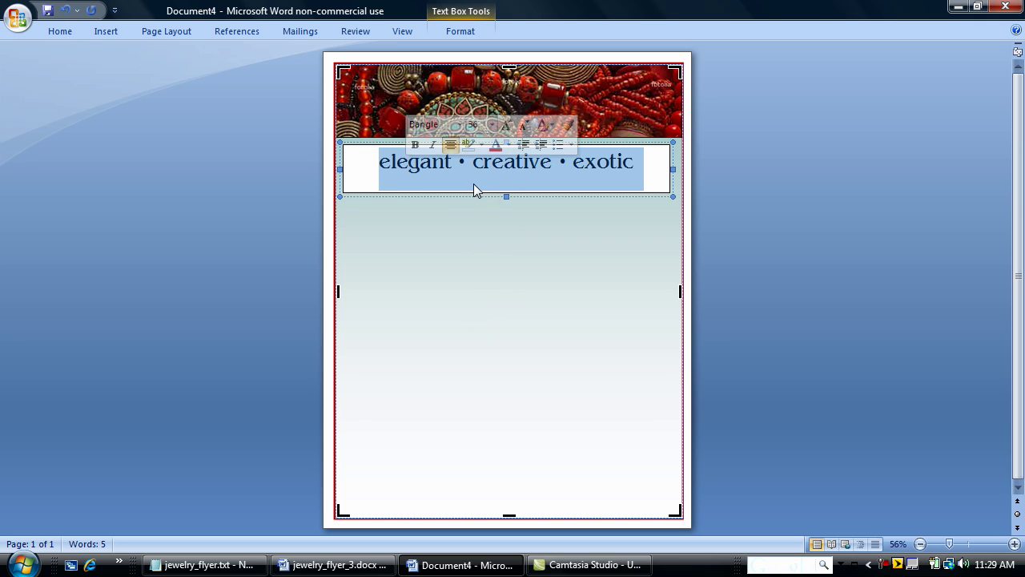
{"action": "left_click", "coordinate": [509, 146]}
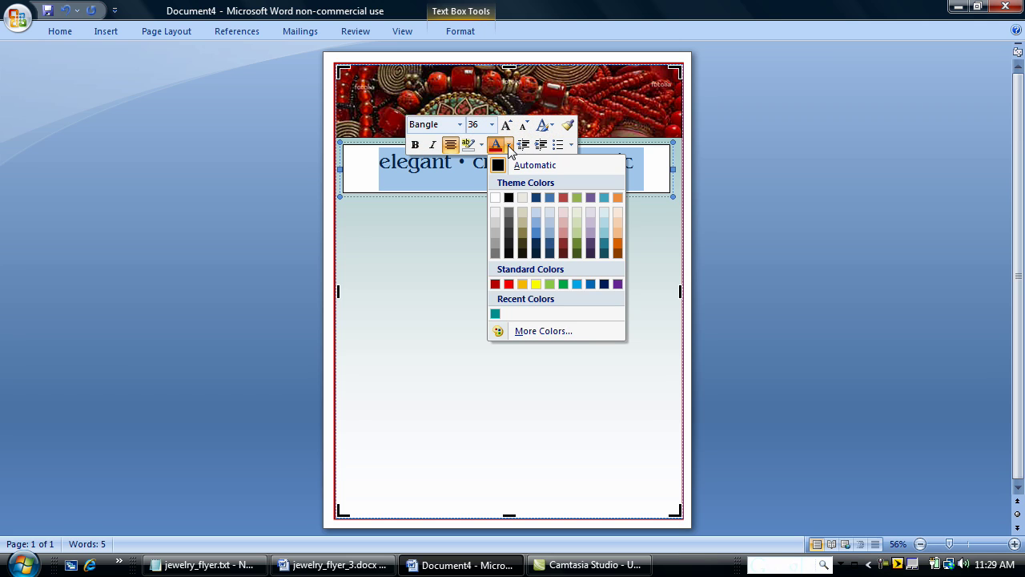
{"action": "left_click", "coordinate": [495, 285]}
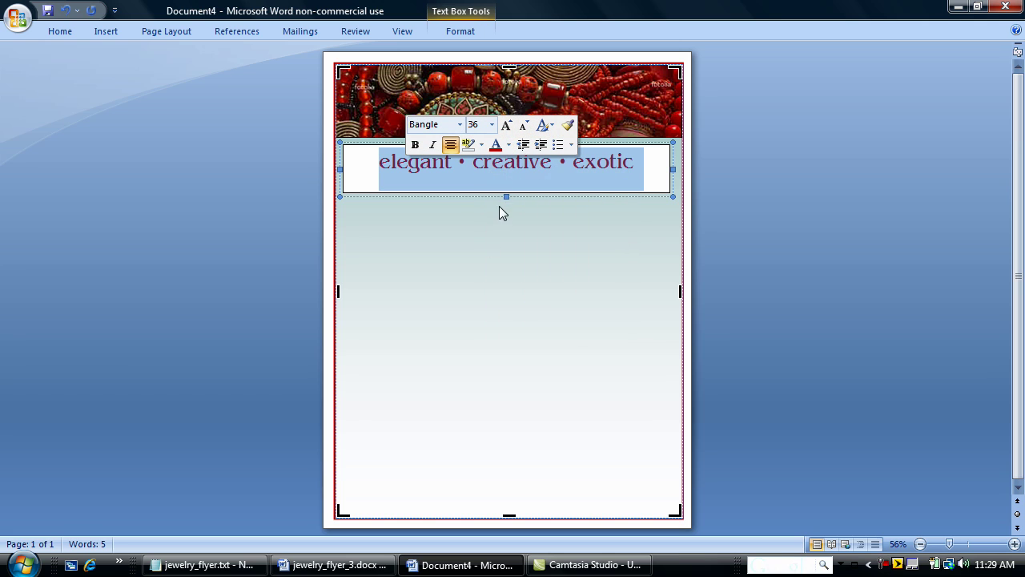
- Shorten the tagline's text box to fit its single line and set both its fill and line to No Color
{"action": "left_click", "coordinate": [505, 186]}
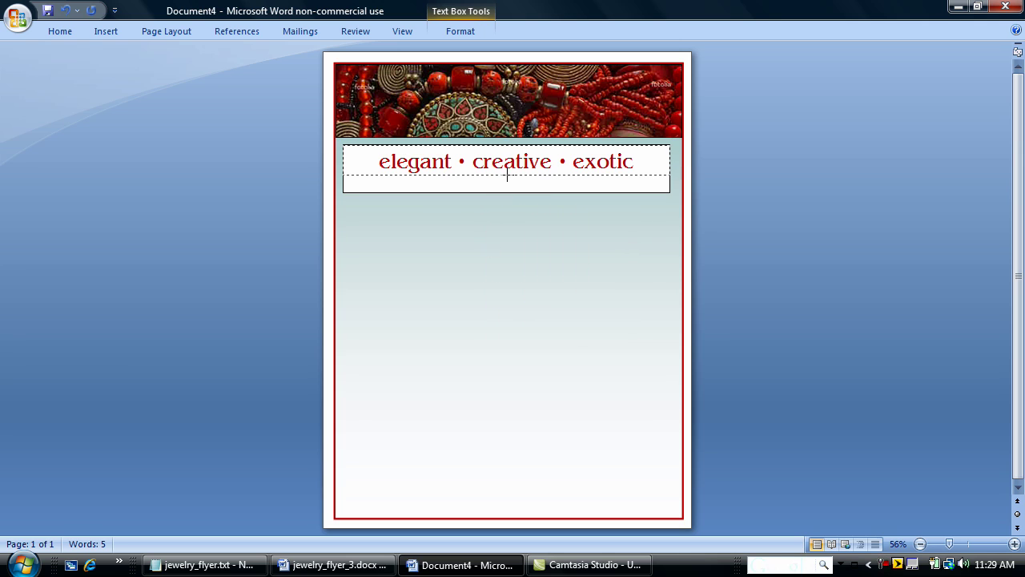
{"action": "key", "text": "Escape"}
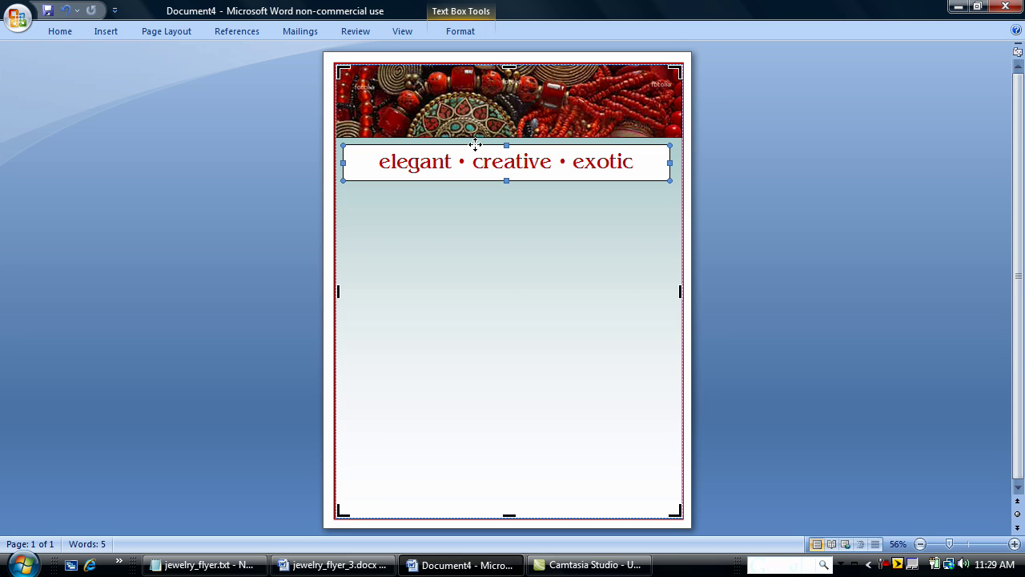
{"action": "right_click", "coordinate": [476, 144]}
{"action": "left_click", "coordinate": [524, 320]}
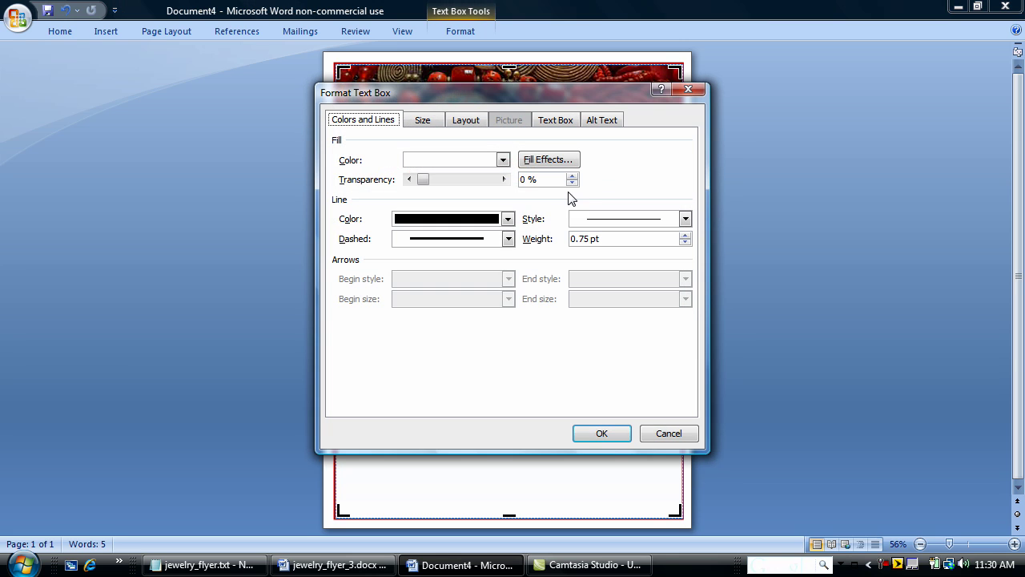
{"action": "left_click", "coordinate": [503, 160]}
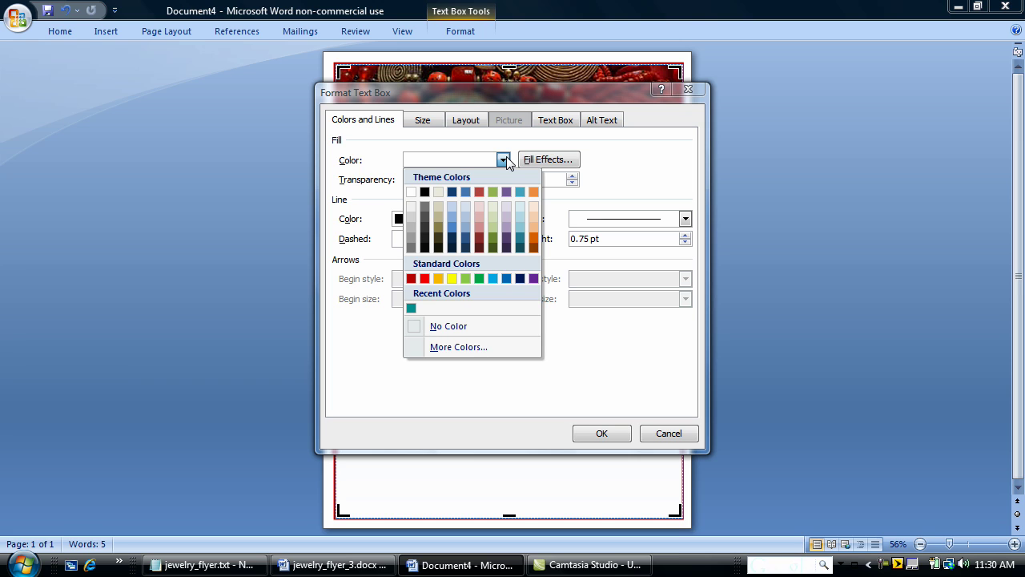
{"action": "left_click", "coordinate": [481, 324]}
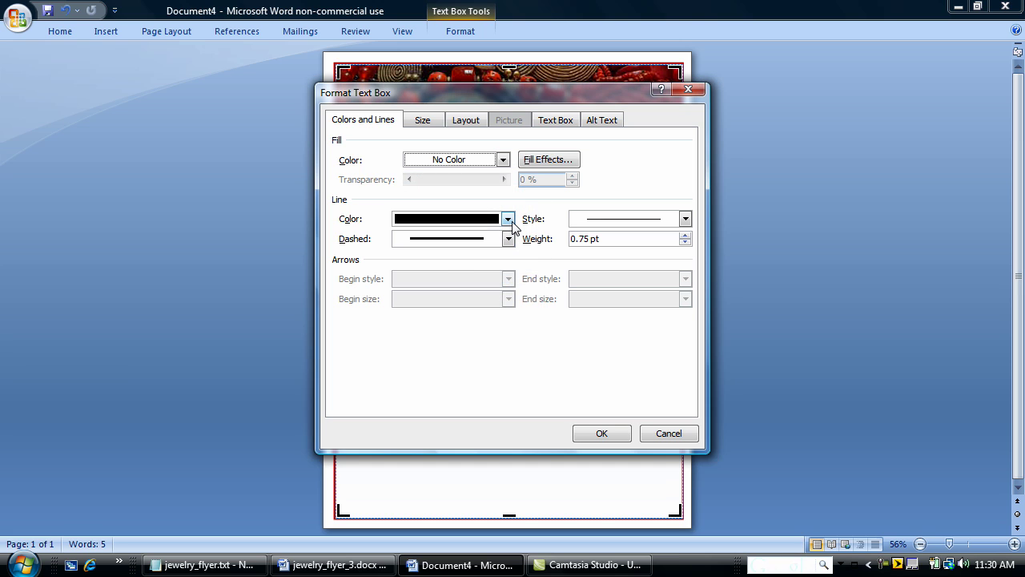
{"action": "left_click", "coordinate": [508, 220]}
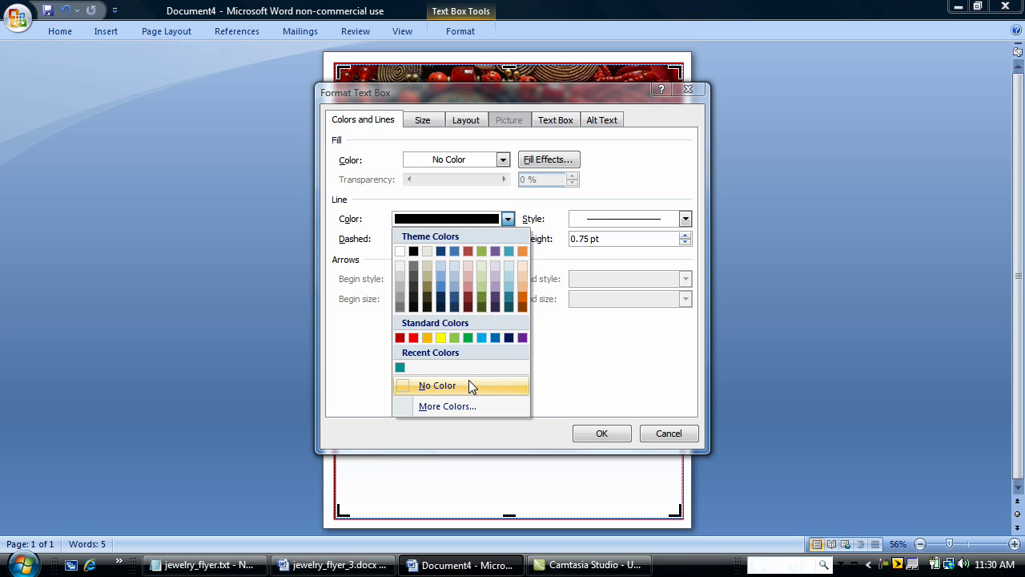
{"action": "left_click", "coordinate": [514, 390]}
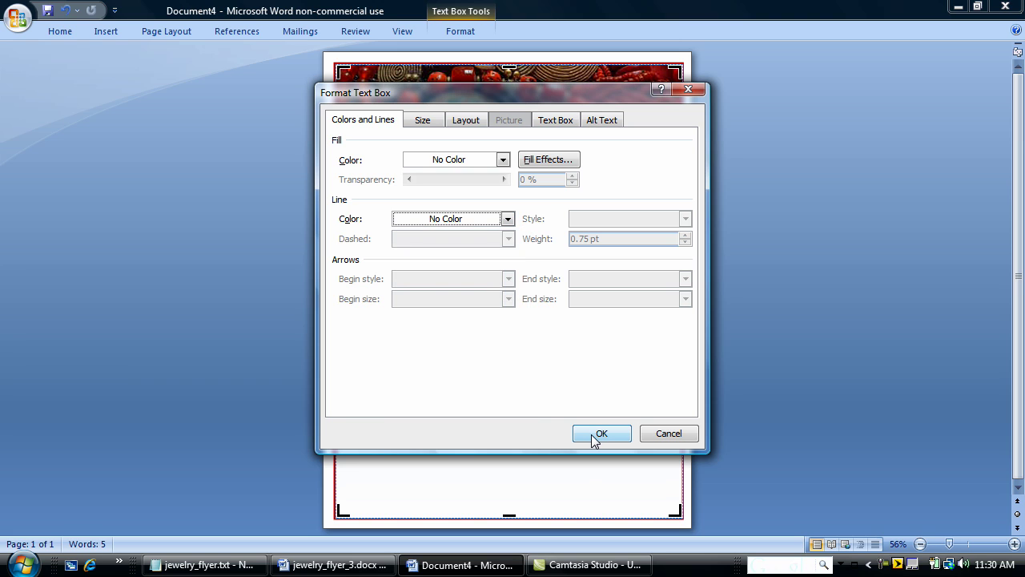
{"action": "left_click", "coordinate": [597, 434]}
- Draw a circle on the left half of the canvas below the tagline, about a third of the canvas width
{"action": "left_click", "coordinate": [536, 286]}
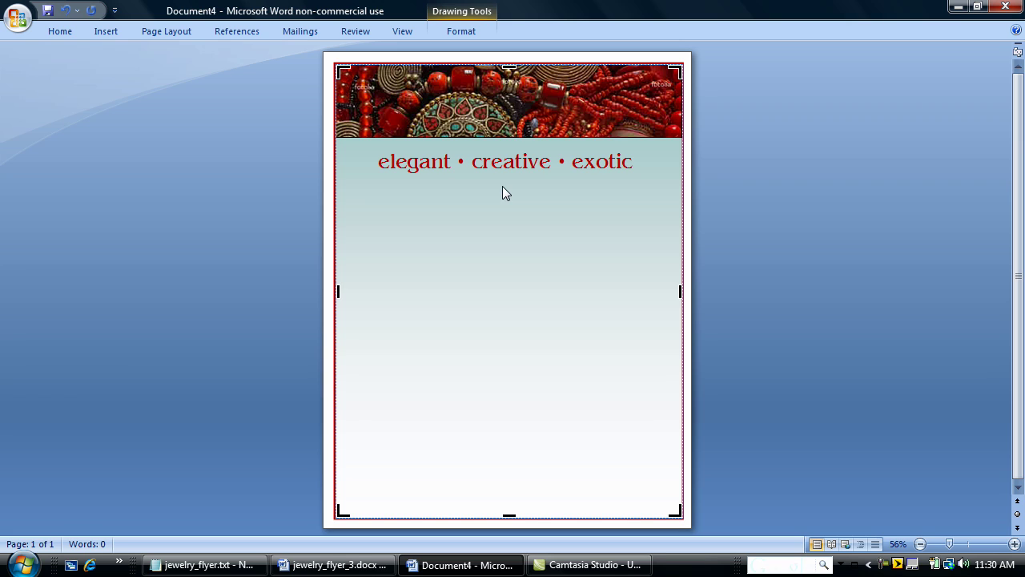
{"action": "left_click", "coordinate": [169, 32]}
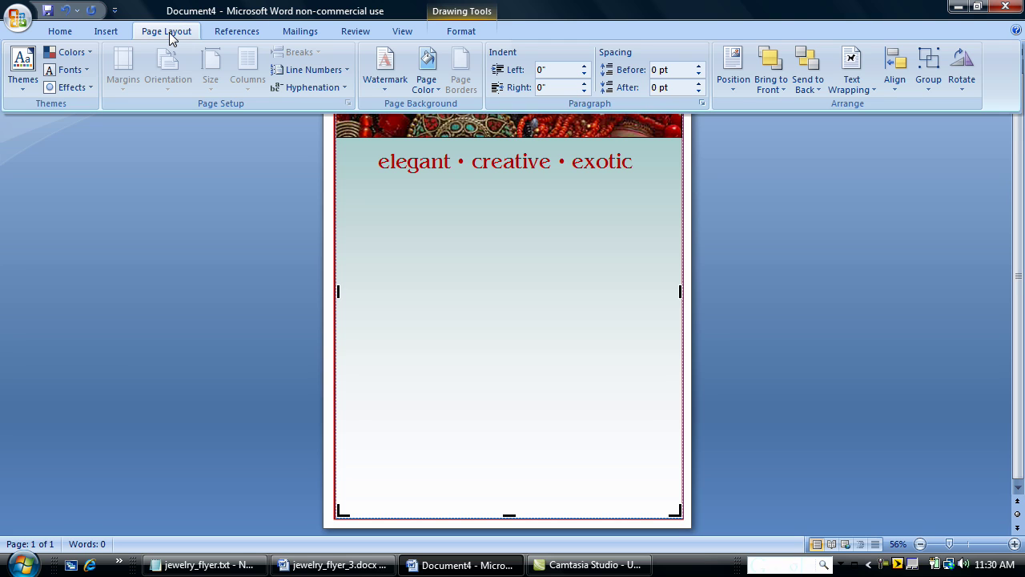
{"action": "left_click", "coordinate": [105, 31]}
{"action": "left_click", "coordinate": [241, 64]}
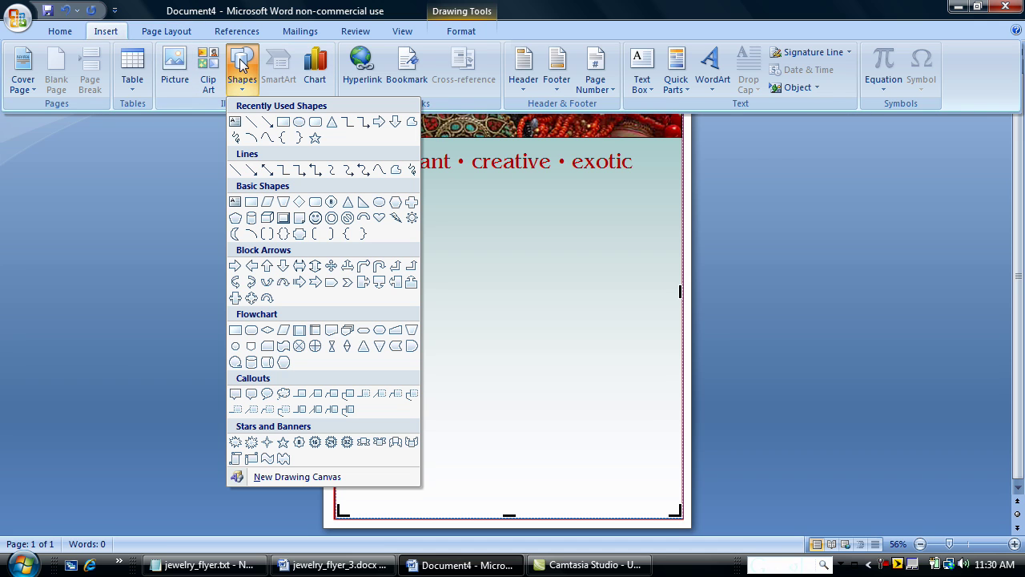
{"action": "left_click", "coordinate": [292, 129]}
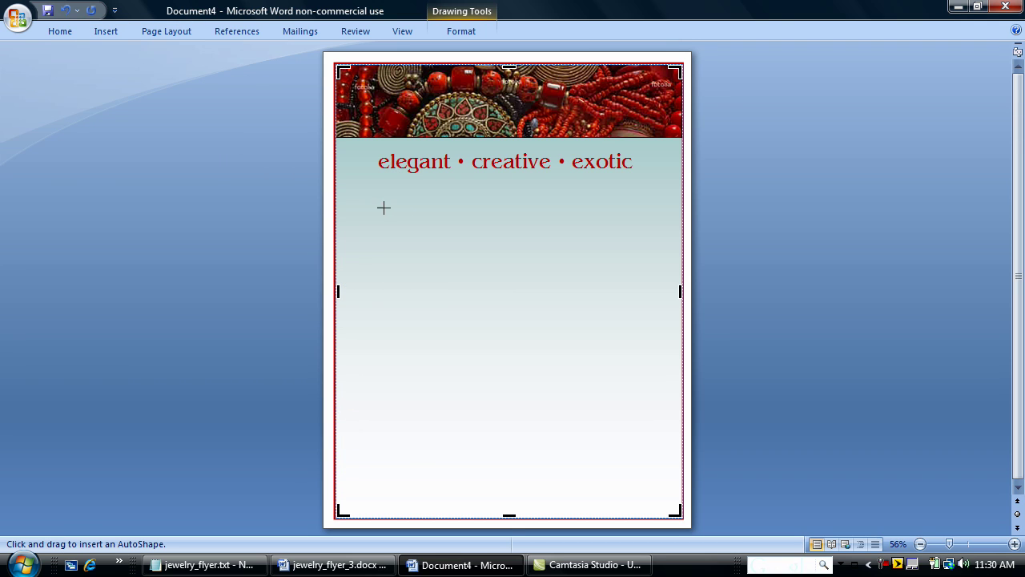
{"action": "left_click_drag", "start_coordinate": [379, 205], "coordinate": [429, 318]}
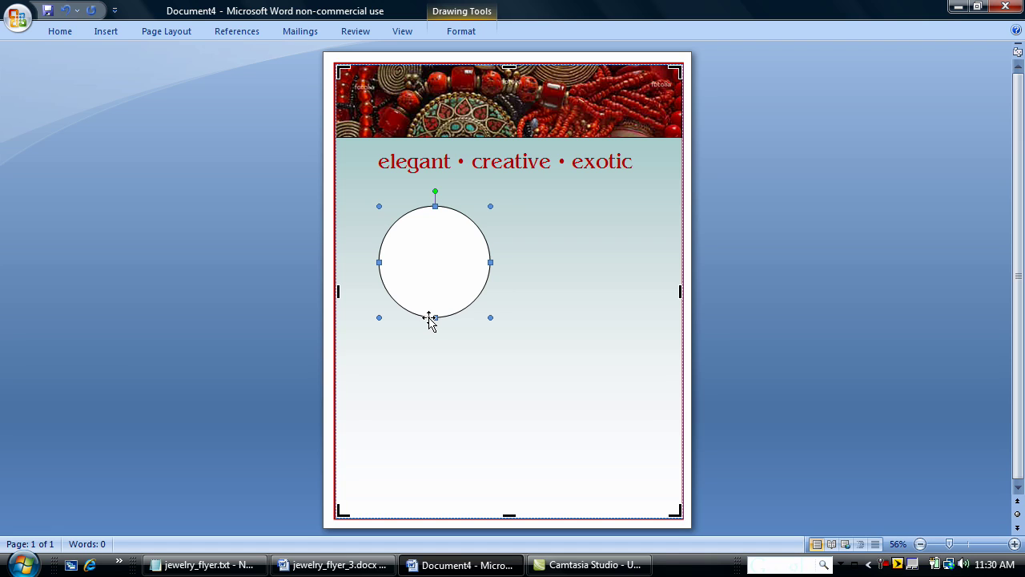
- Duplicate the circle twice and arrange the three circles in an overlapping row below the tagline, with the middle one raised
{"action": "key", "text": "ctrl+d"}
{"action": "key", "text": "ctrl+d"}
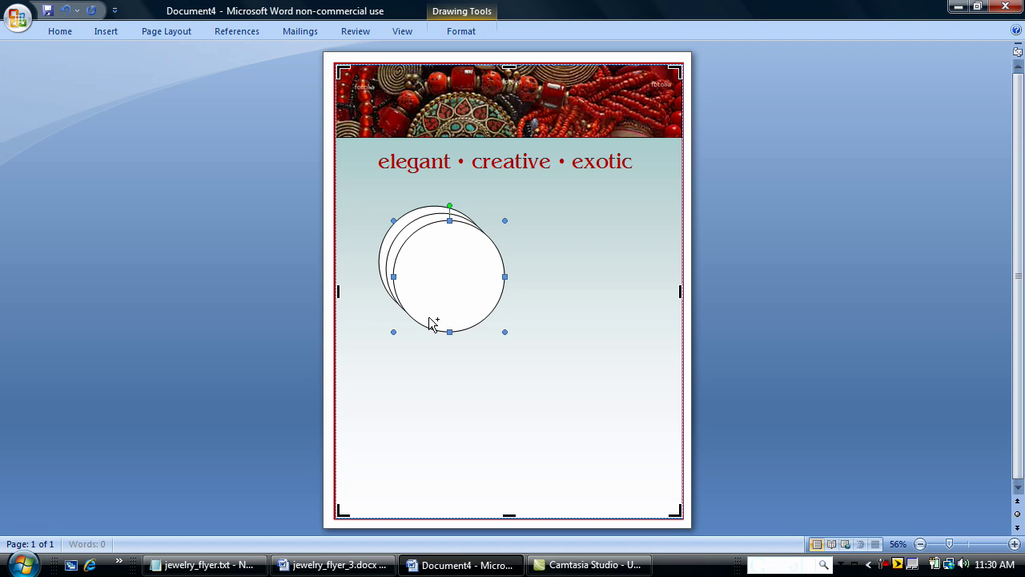
{"action": "left_click_drag", "start_coordinate": [449, 288], "coordinate": [521, 253]}
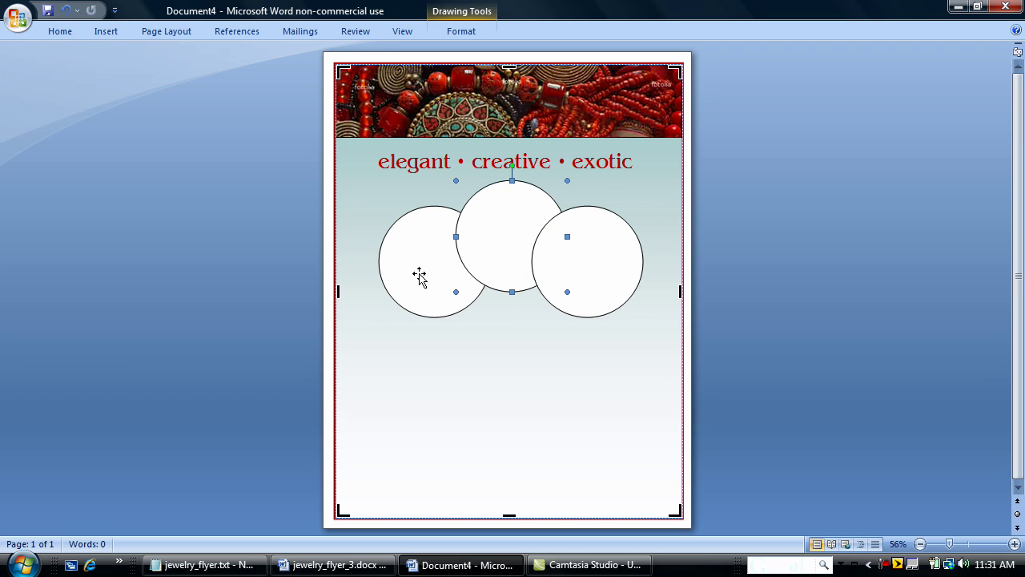
- Nudge the left circle farther left and slightly up to reduce its overlap with the middle circle
{"action": "left_click", "coordinate": [419, 275]}
{"action": "key", "text": "Left"}
{"action": "key", "text": "Left"}
{"action": "key", "text": "Left"}
{"action": "key", "text": "Left"}
{"action": "key", "text": "Left"}
{"action": "key", "text": "Left"}
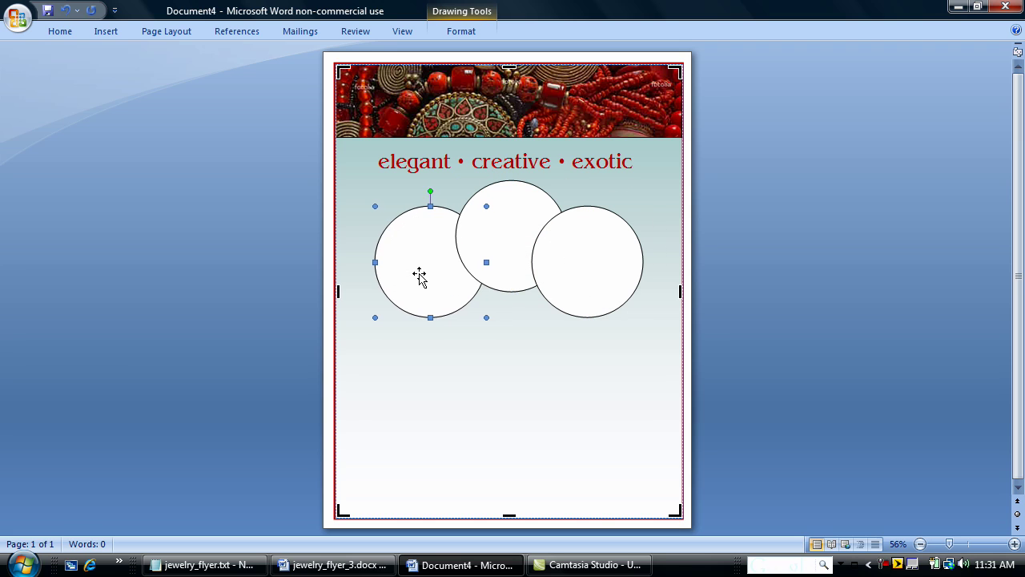
{"action": "key", "text": "Up"}
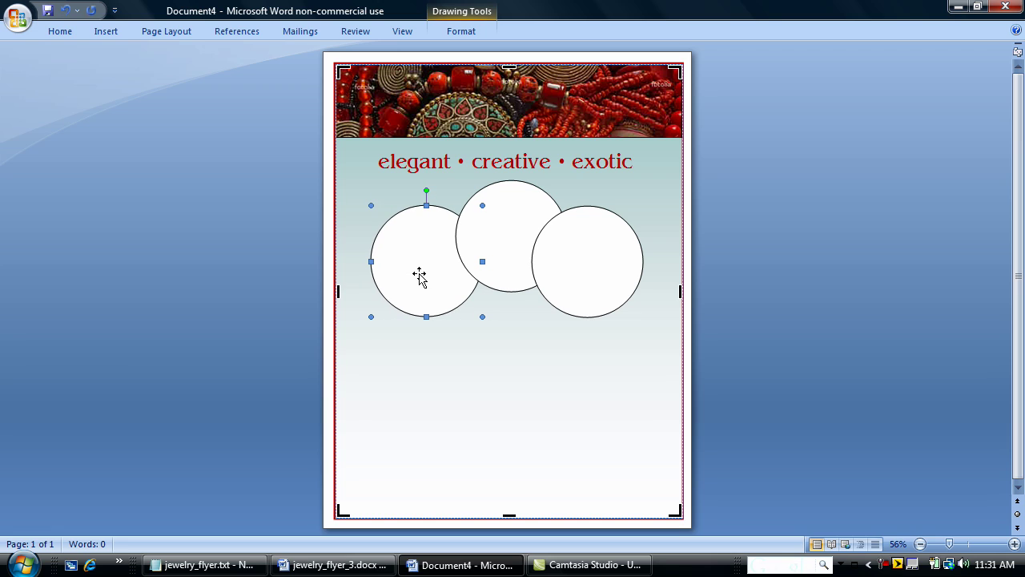
{"action": "key", "text": "Left"}
- Nudge the right circle farther right and slightly down, keeping a small overlap with the middle circle
{"action": "left_click", "coordinate": [590, 270]}
{"action": "key", "text": "Right"}
{"action": "key", "text": "Right"}
{"action": "key", "text": "Right"}
{"action": "key", "text": "Right"}
{"action": "key", "text": "Down"}
{"action": "key", "text": "Down"}
{"action": "key", "text": "Down"}
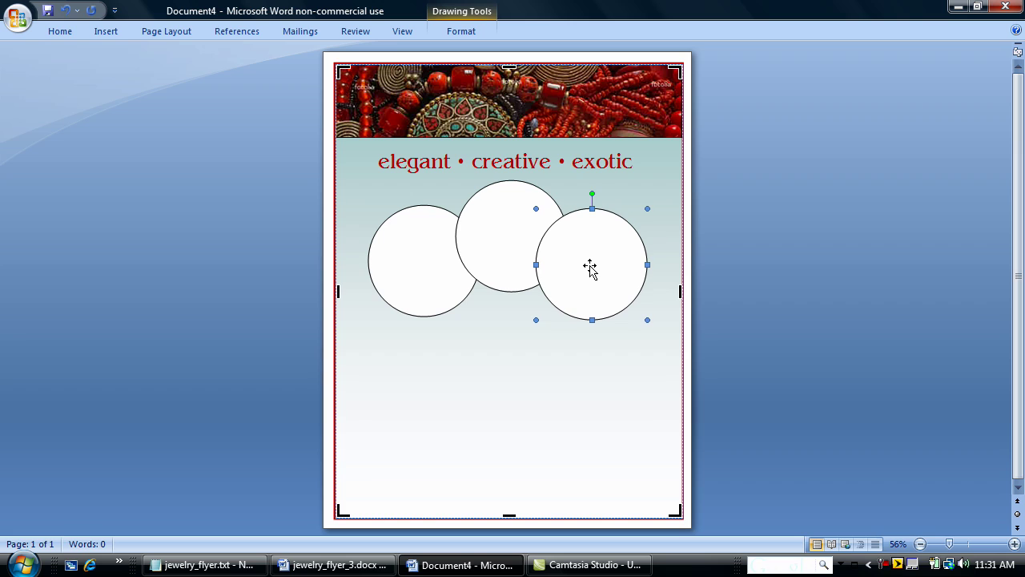
- Fill the left circle with the picture fotolia_2544289 from the Desktop, with the picture aspect ratio locked
{"action": "left_click", "coordinate": [418, 266]}
{"action": "right_click", "coordinate": [418, 266]}
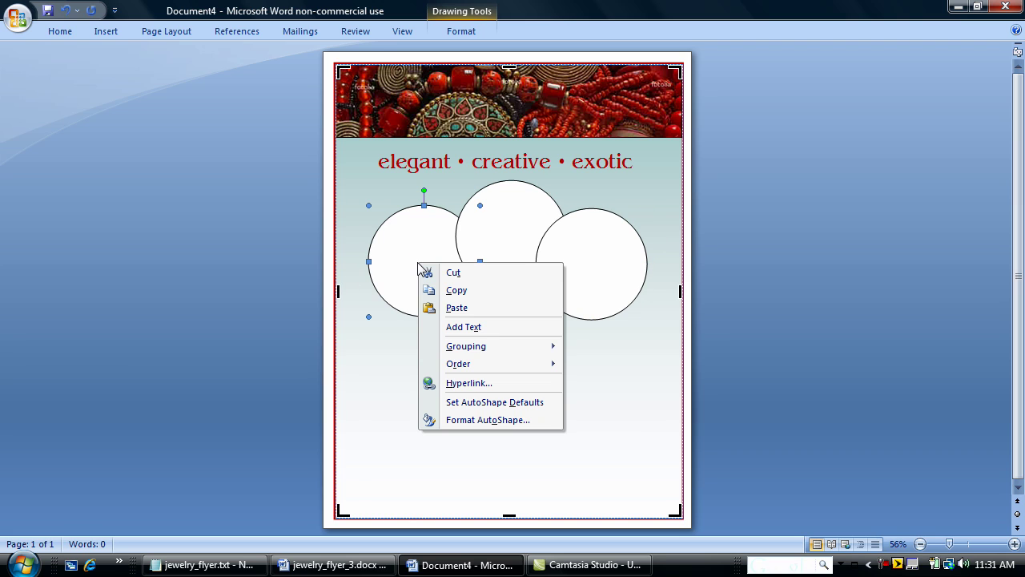
{"action": "left_click", "coordinate": [487, 420]}
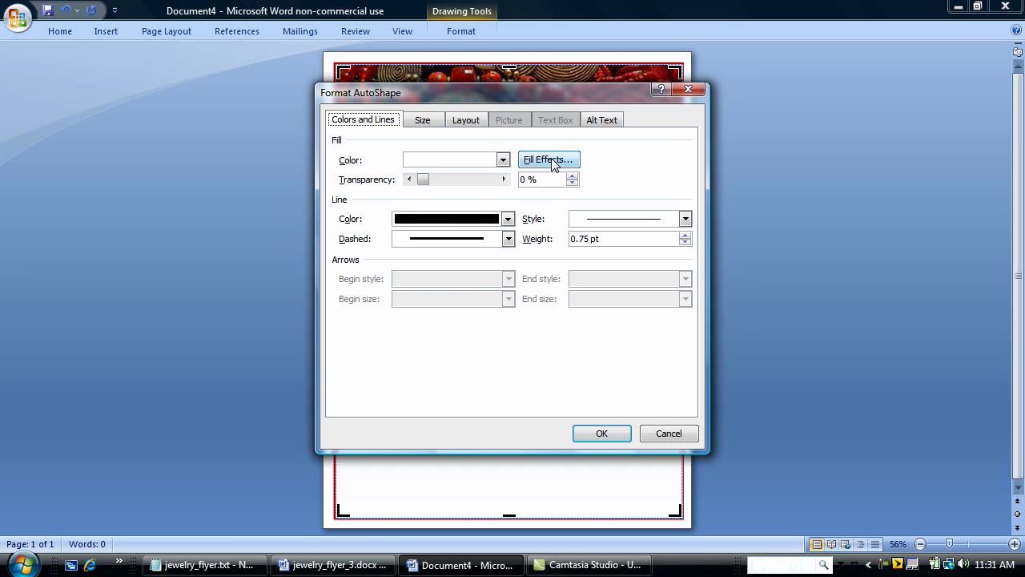
{"action": "left_click", "coordinate": [549, 159]}
{"action": "left_click", "coordinate": [516, 152]}
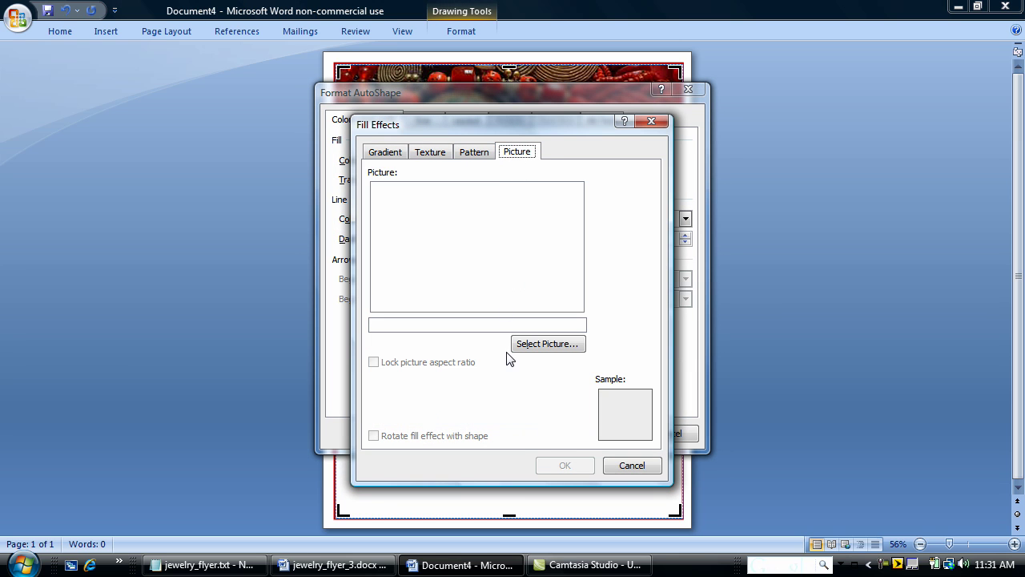
{"action": "left_click", "coordinate": [533, 344]}
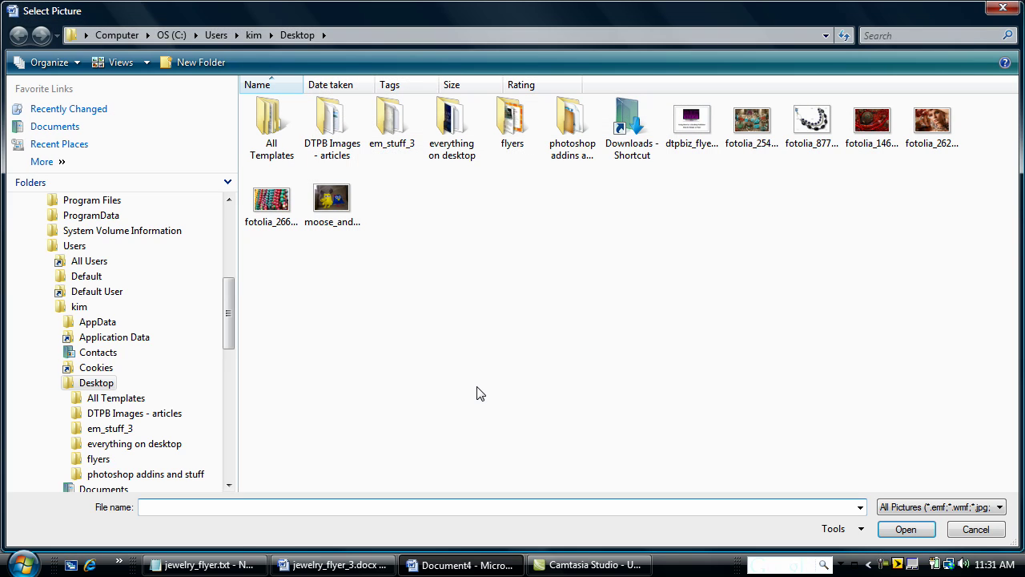
{"action": "double_click", "coordinate": [757, 128]}
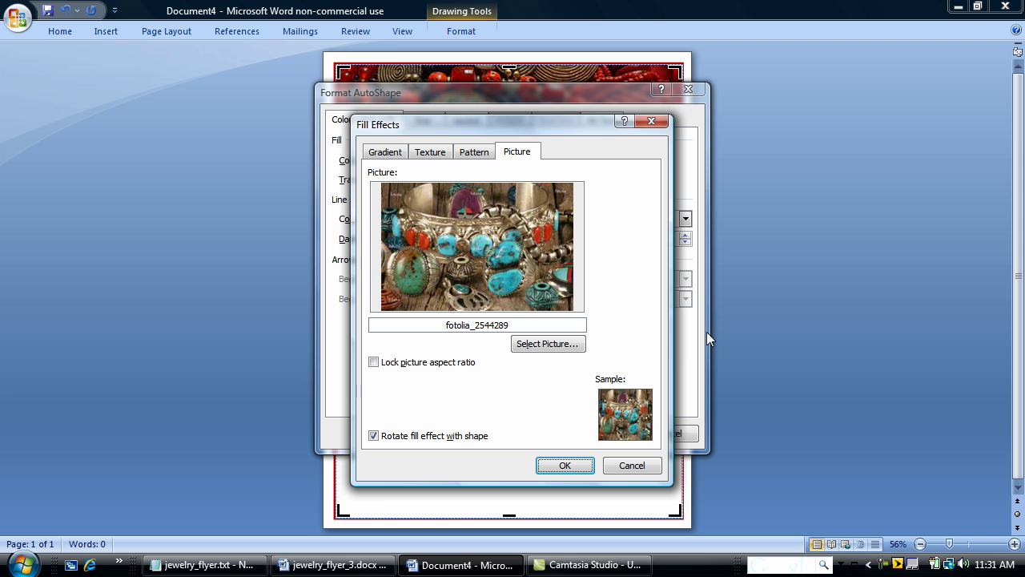
{"action": "left_click", "coordinate": [373, 362]}
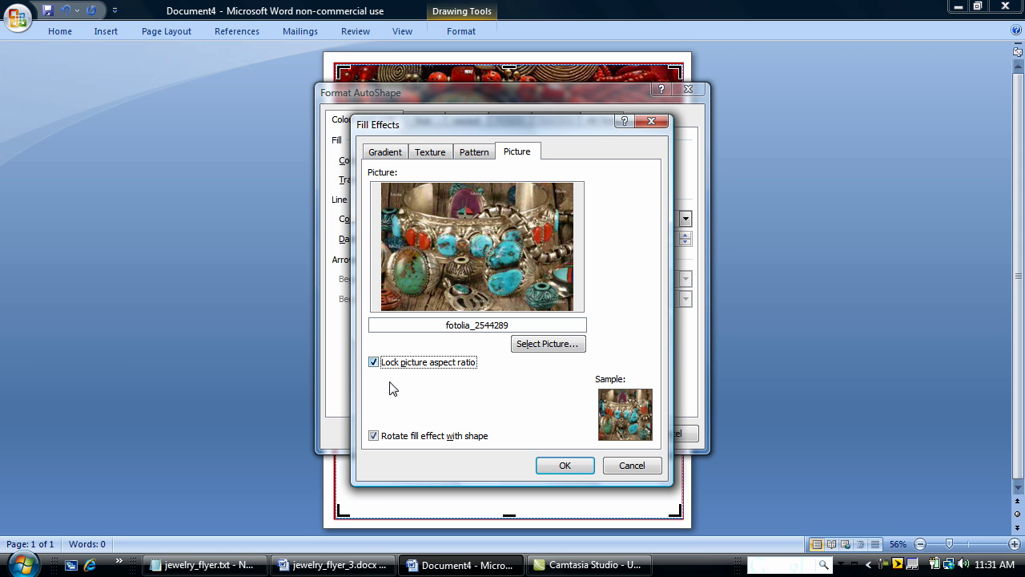
{"action": "left_click", "coordinate": [559, 464]}
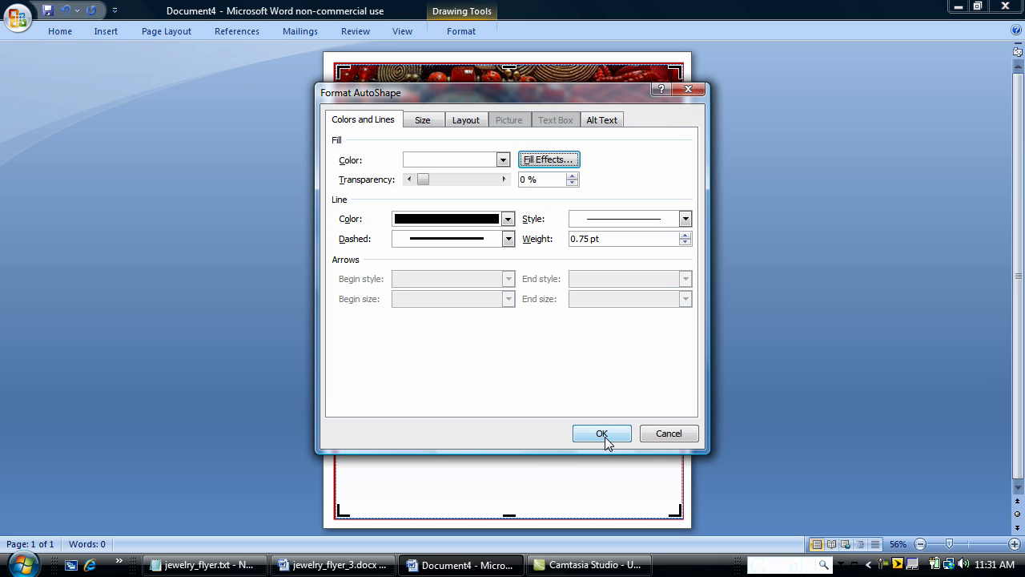
{"action": "left_click", "coordinate": [605, 440]}
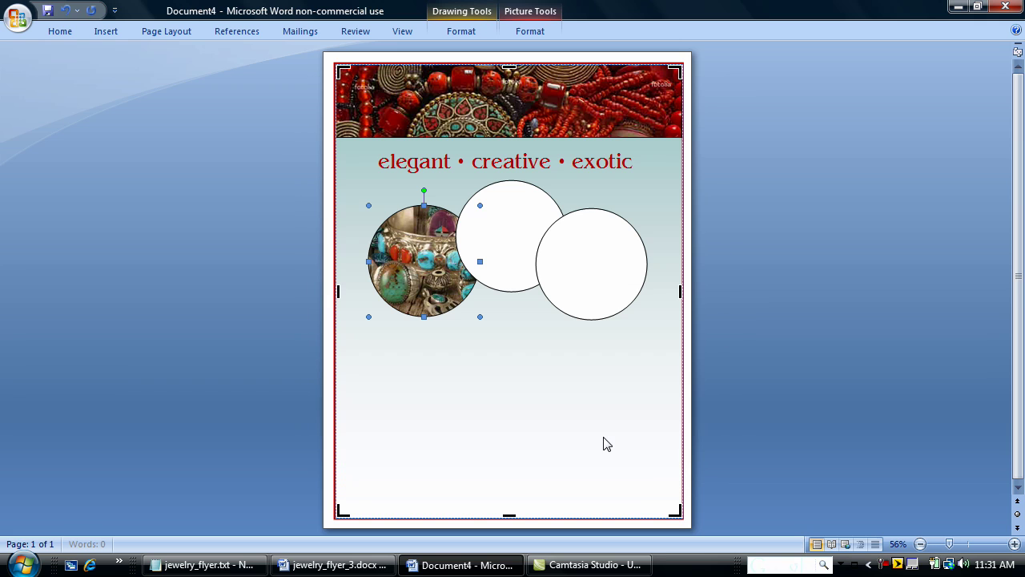
- Bring the left picture-filled circle to the front of the stacking order
{"action": "right_click", "coordinate": [436, 269]}
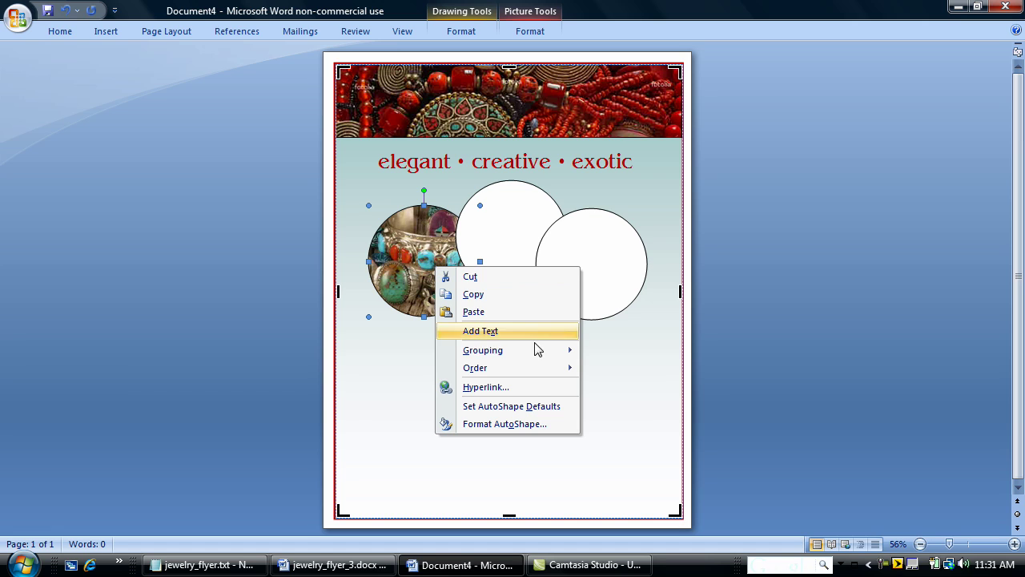
{"action": "mouse_move", "coordinate": [536, 373]}
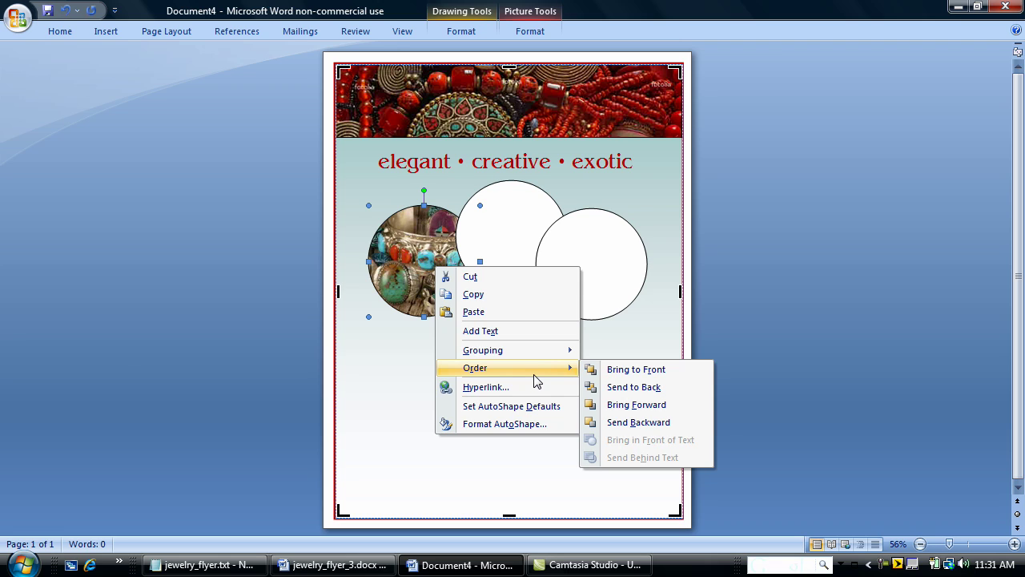
{"action": "left_click", "coordinate": [644, 373]}
- Fill the middle circle with the picture fotolia_26202285.jpg from the Desktop, with the picture aspect ratio locked
{"action": "left_click", "coordinate": [506, 224]}
{"action": "right_click", "coordinate": [506, 226]}
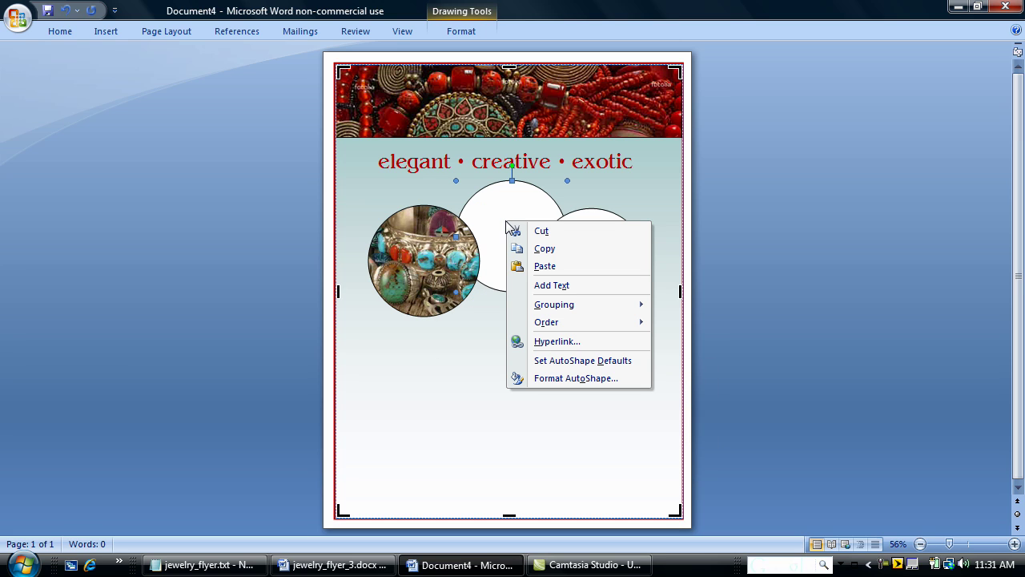
{"action": "left_click", "coordinate": [590, 379]}
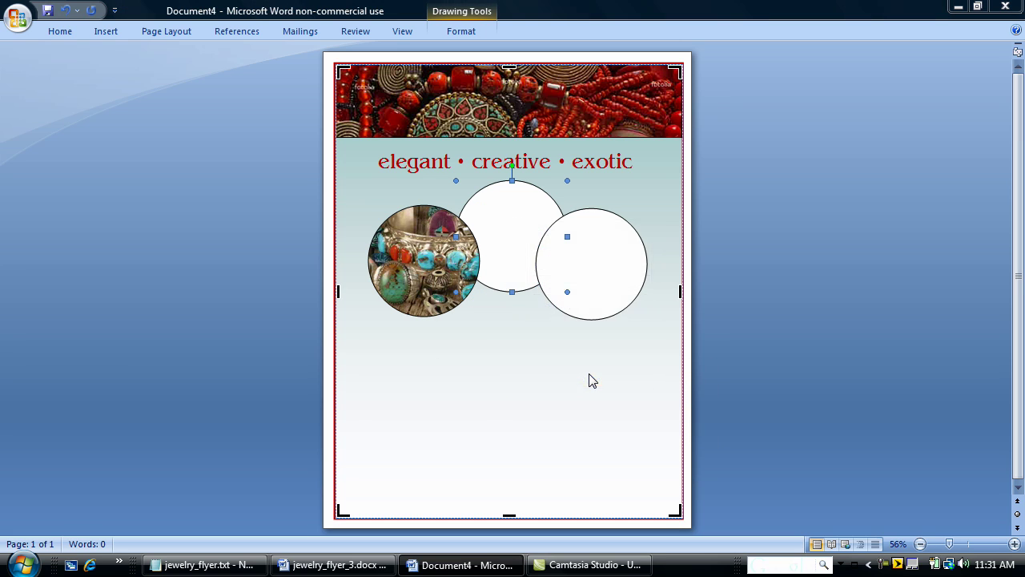
{"action": "left_click", "coordinate": [551, 164]}
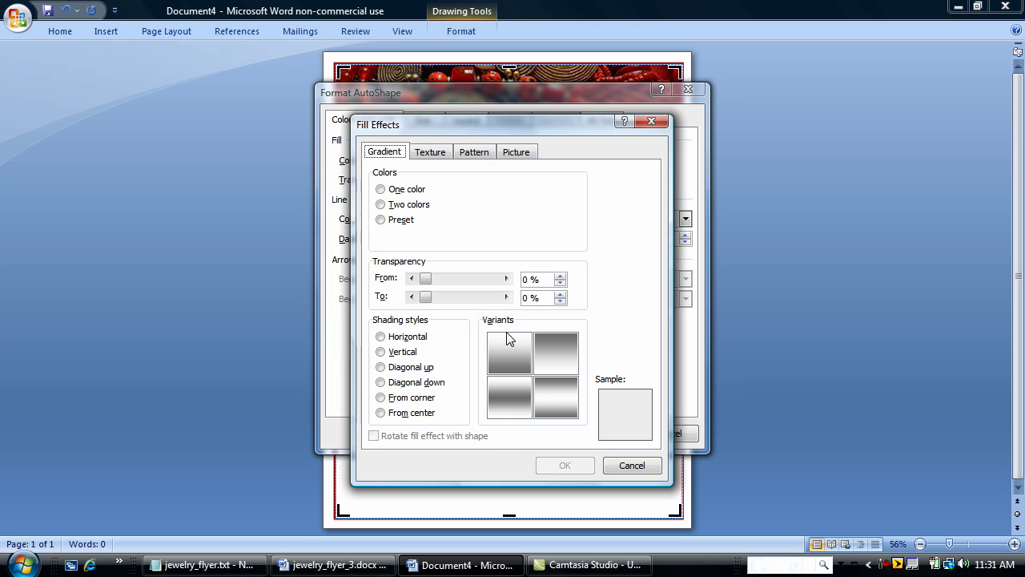
{"action": "left_click", "coordinate": [515, 153]}
{"action": "left_click", "coordinate": [552, 350]}
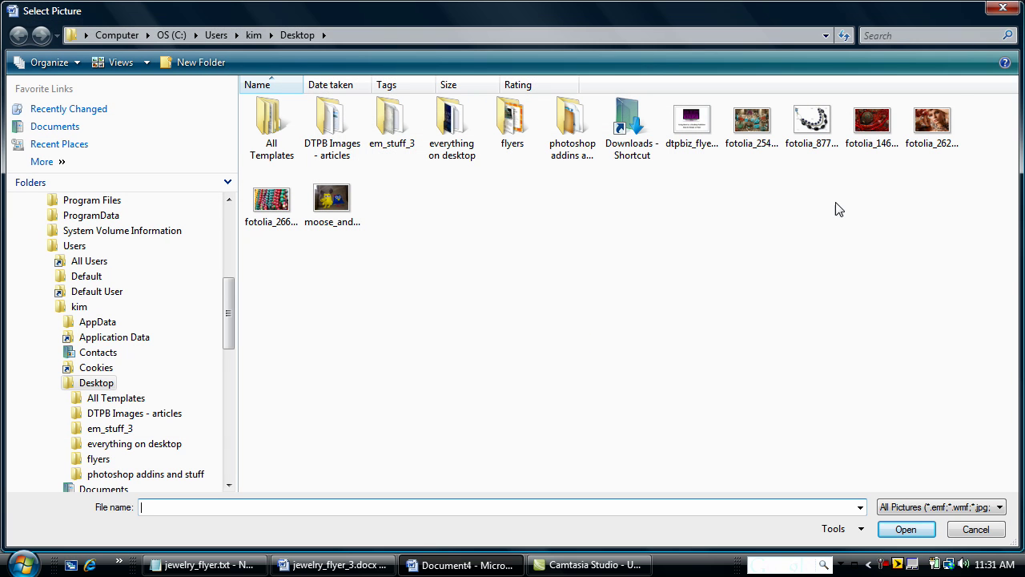
{"action": "left_click", "coordinate": [931, 134]}
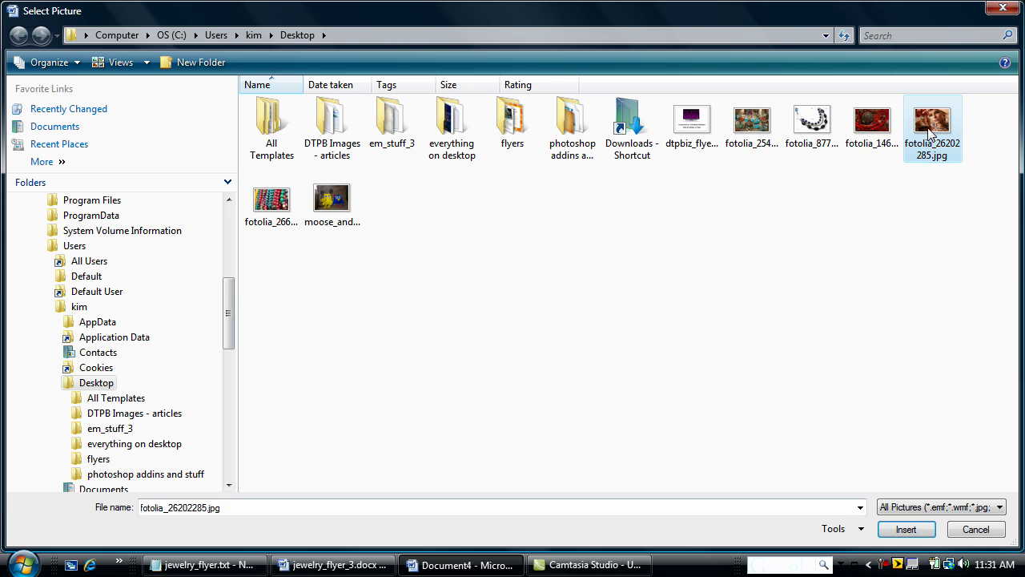
{"action": "double_click", "coordinate": [929, 133]}
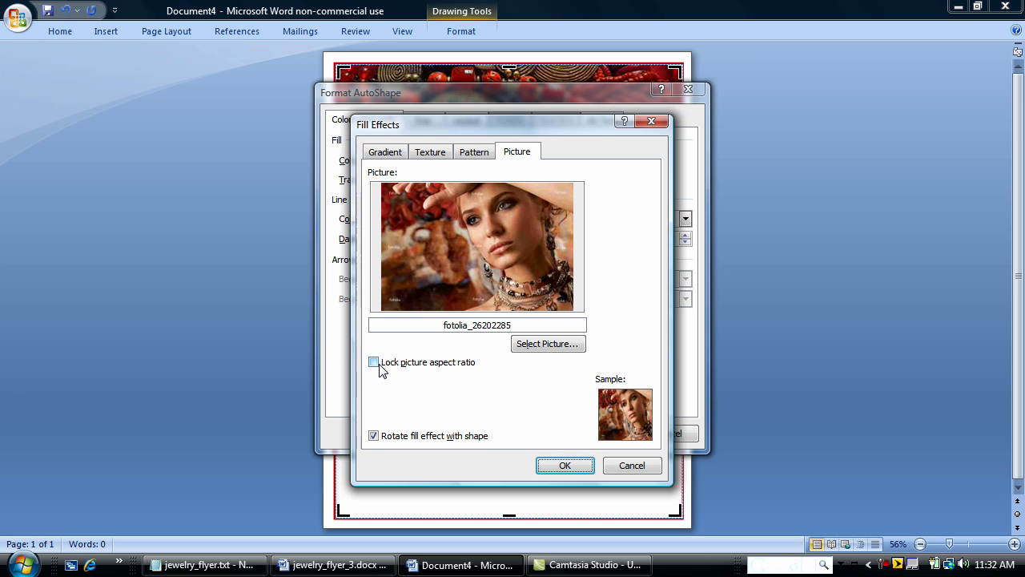
{"action": "left_click", "coordinate": [550, 471]}
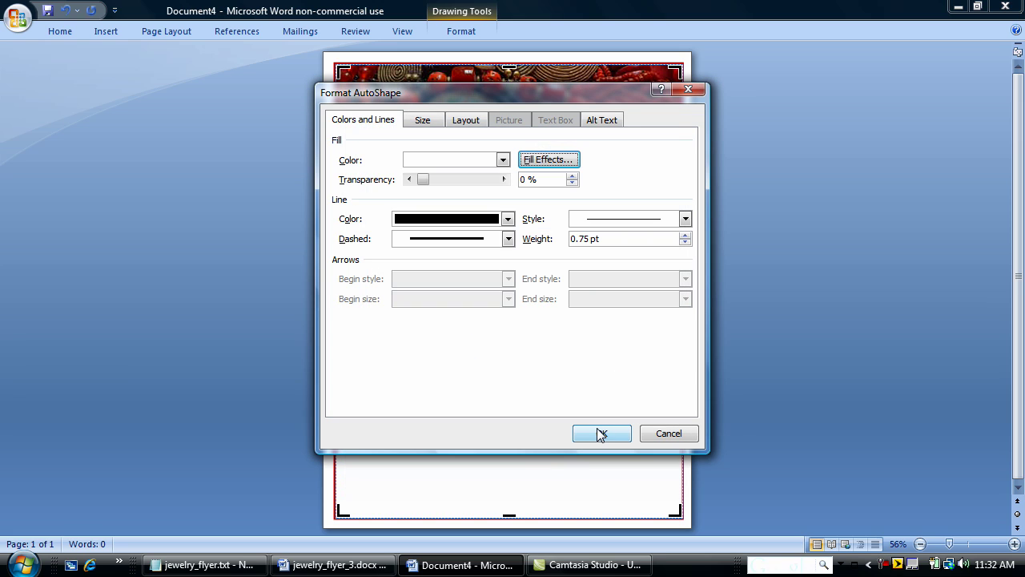
{"action": "left_click", "coordinate": [601, 434]}
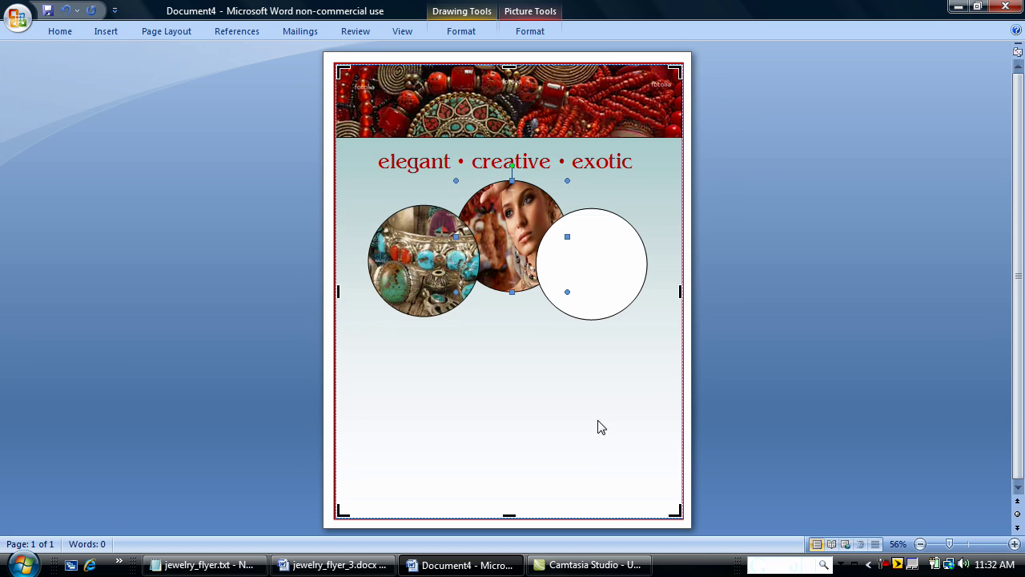
- Fill the right circle with the picture fotolia_26679113 from the Desktop, with the picture aspect ratio locked
{"action": "left_click", "coordinate": [580, 257]}
{"action": "right_click", "coordinate": [580, 256]}
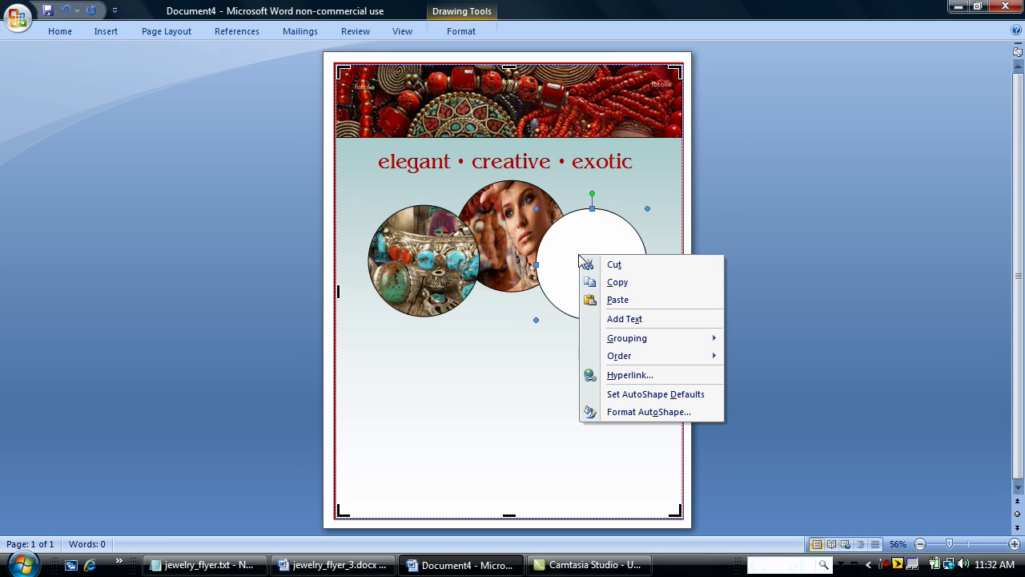
{"action": "left_click", "coordinate": [619, 417]}
{"action": "left_click", "coordinate": [550, 159]}
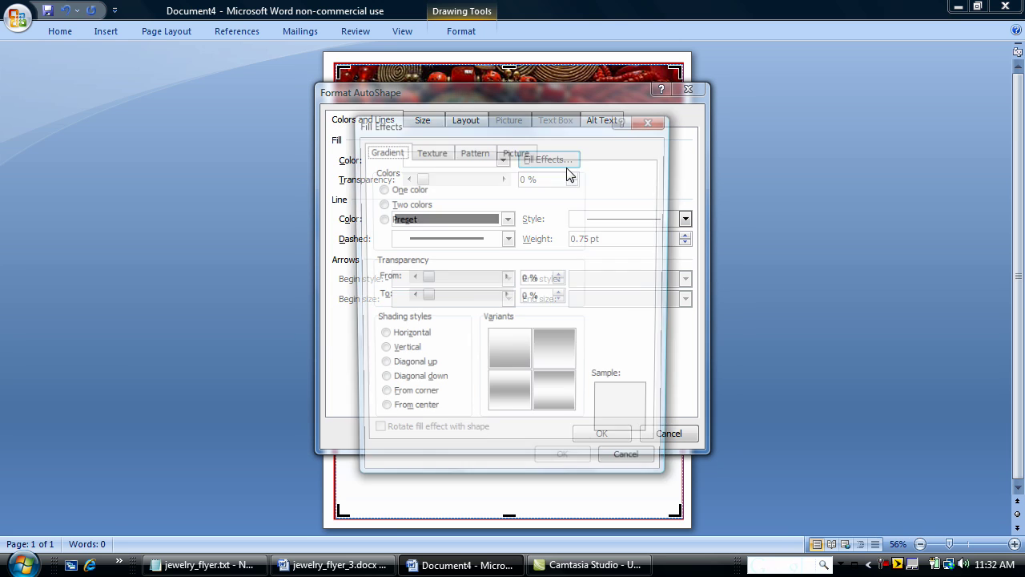
{"action": "left_click", "coordinate": [516, 154]}
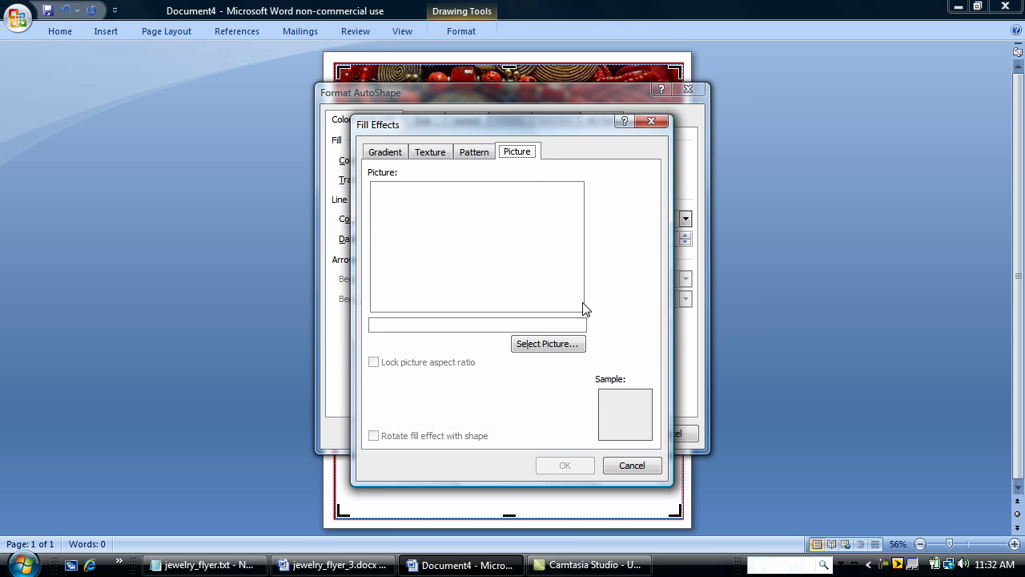
{"action": "left_click", "coordinate": [556, 345]}
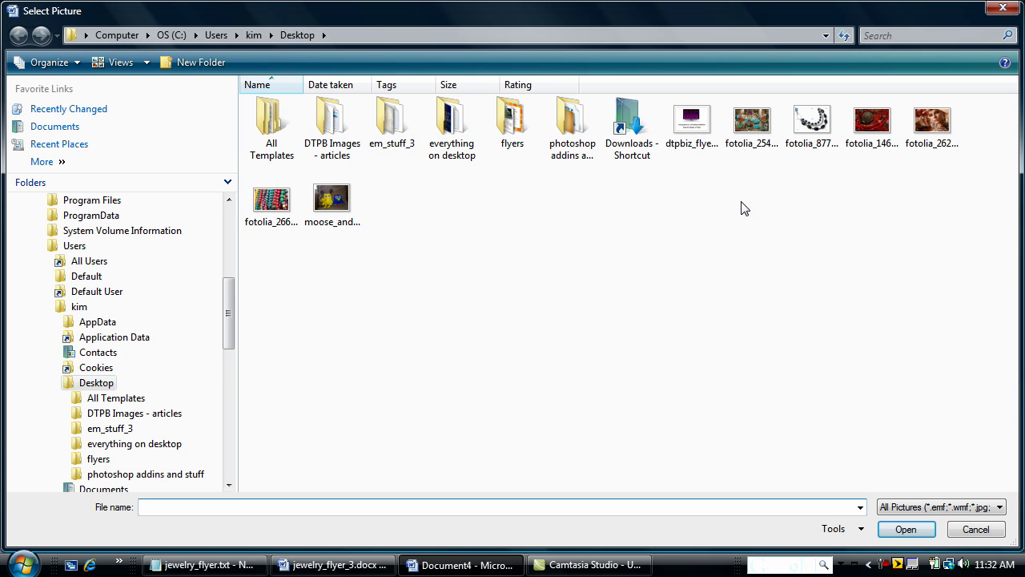
{"action": "double_click", "coordinate": [271, 210]}
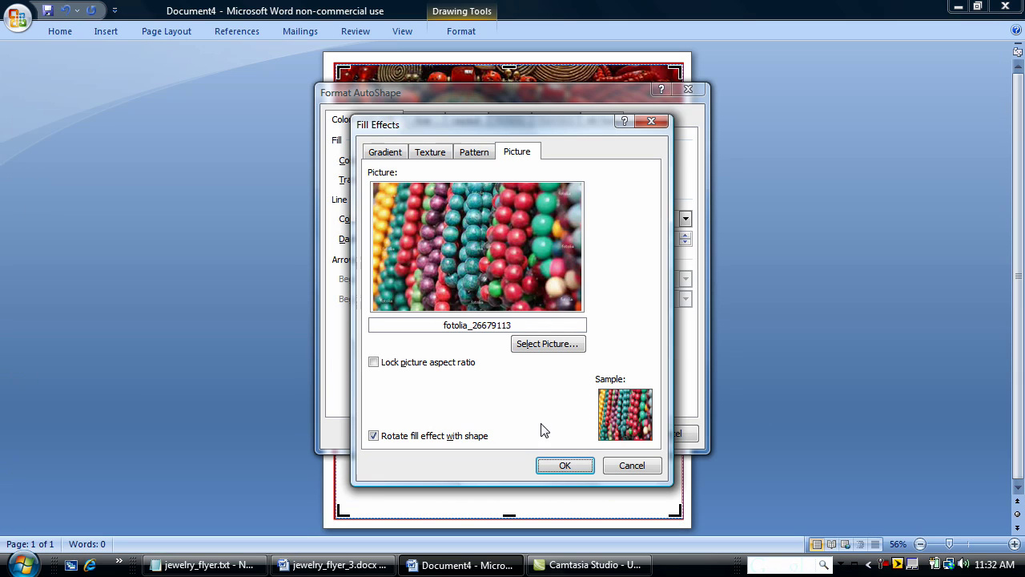
{"action": "left_click", "coordinate": [373, 362]}
{"action": "left_click", "coordinate": [566, 466]}
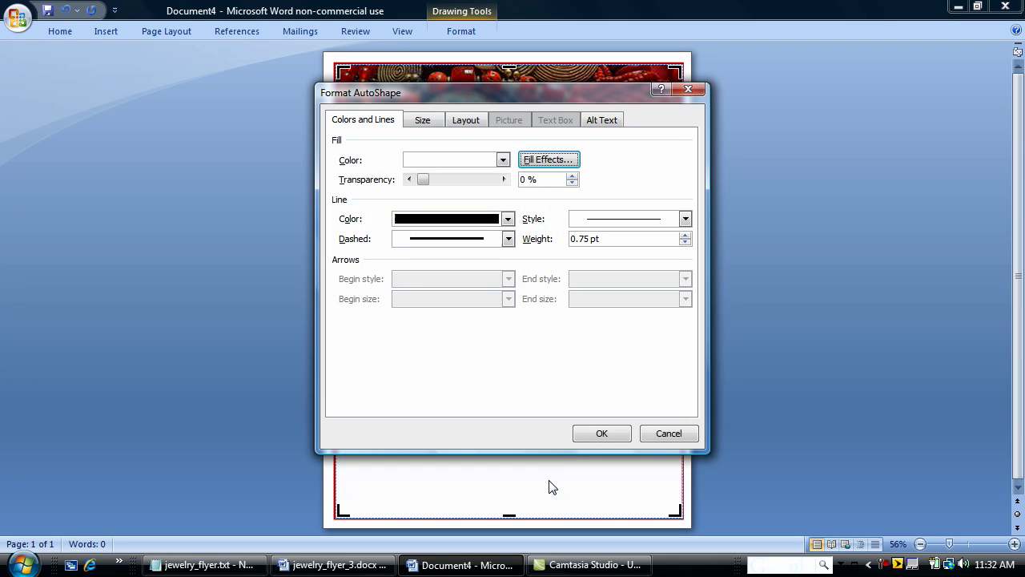
{"action": "left_click", "coordinate": [600, 434]}
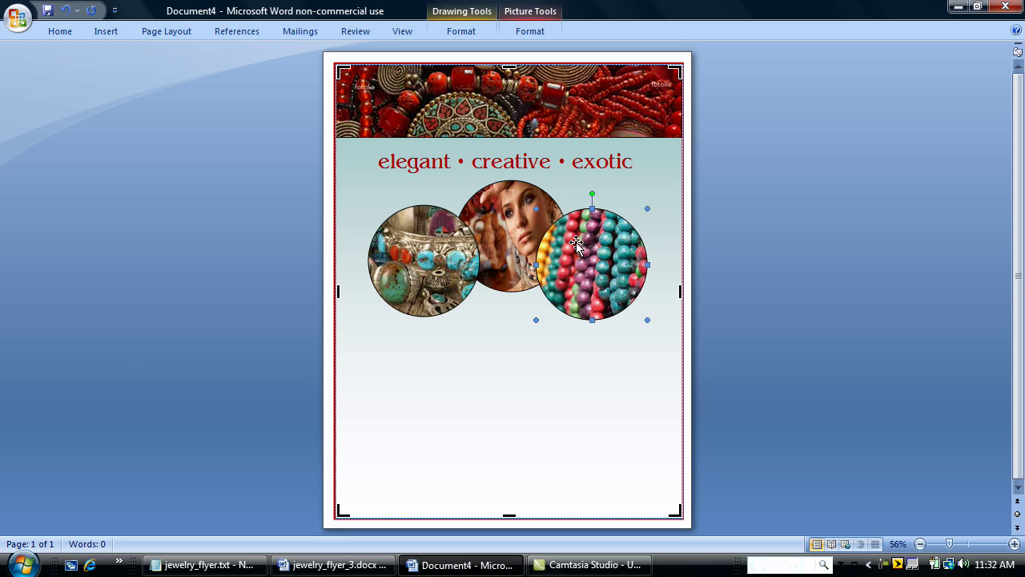
- Bring the middle picture-filled circle in front of the two side circles and deselect it
{"action": "right_click", "coordinate": [484, 208]}
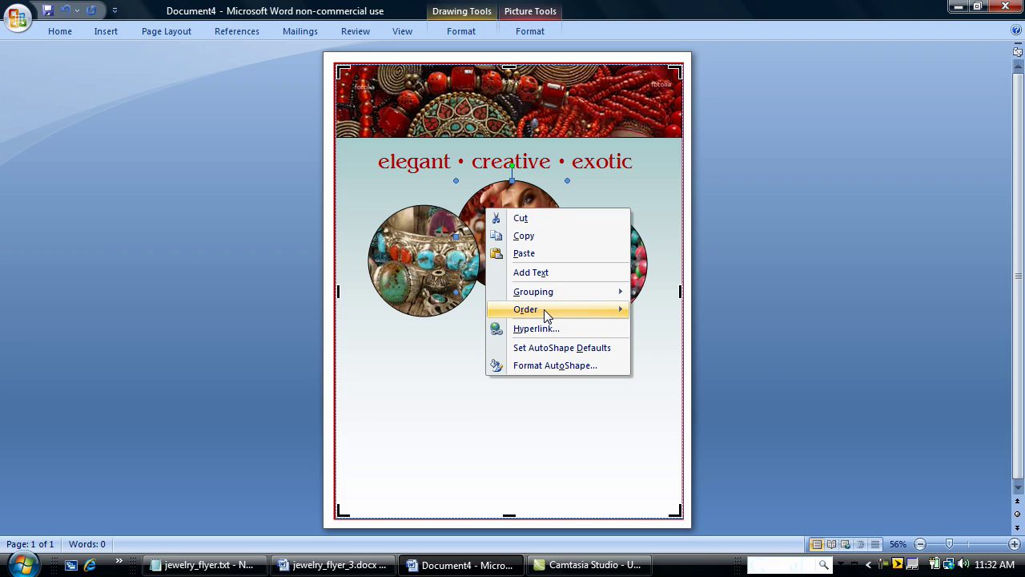
{"action": "mouse_move", "coordinate": [544, 310]}
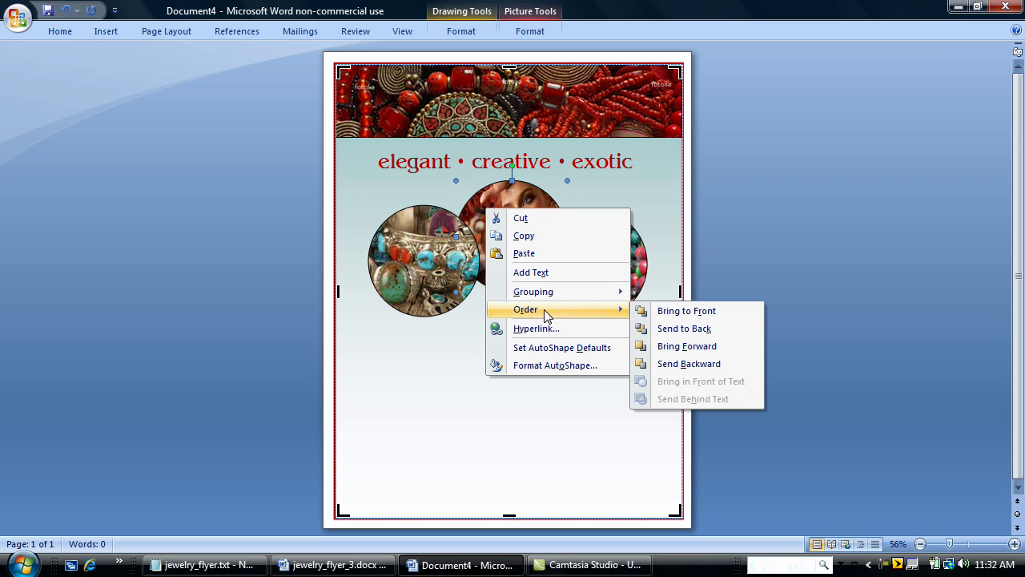
{"action": "left_click", "coordinate": [658, 316]}
{"action": "left_click", "coordinate": [515, 346]}
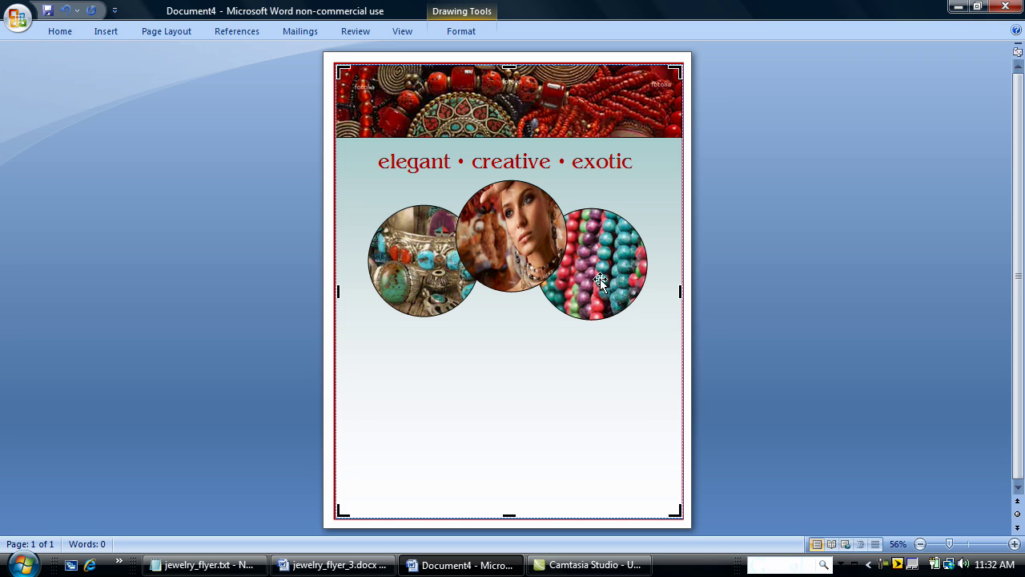
- Draw a text box below the three circles, about as wide as the row of circles
{"action": "left_click", "coordinate": [107, 31]}
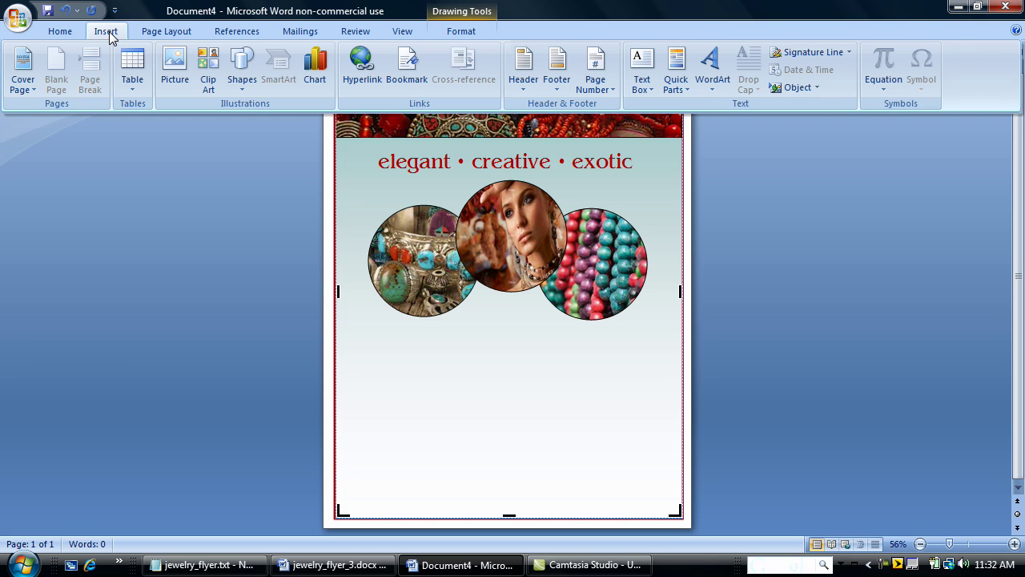
{"action": "left_click", "coordinate": [645, 69]}
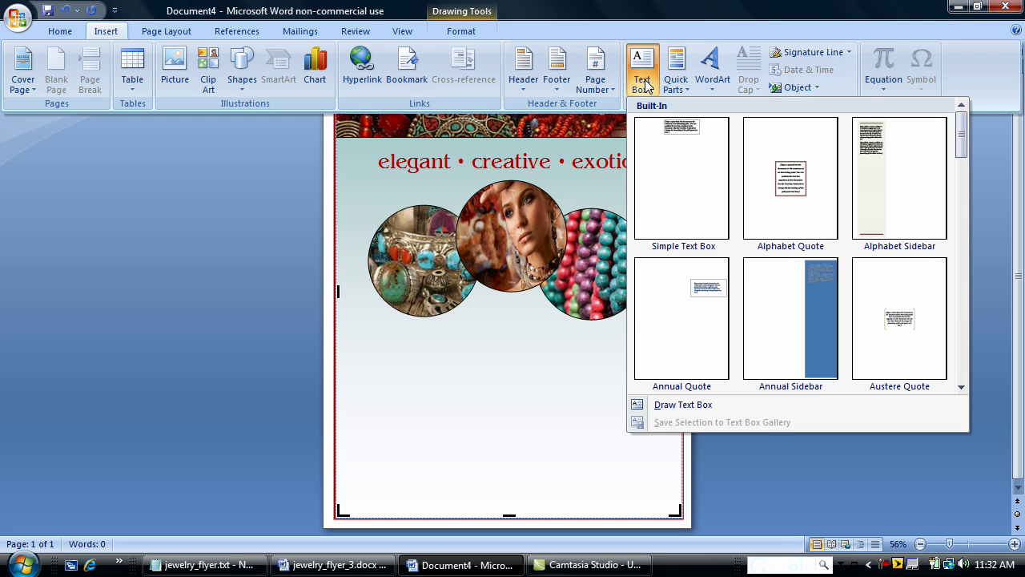
{"action": "left_click", "coordinate": [670, 405]}
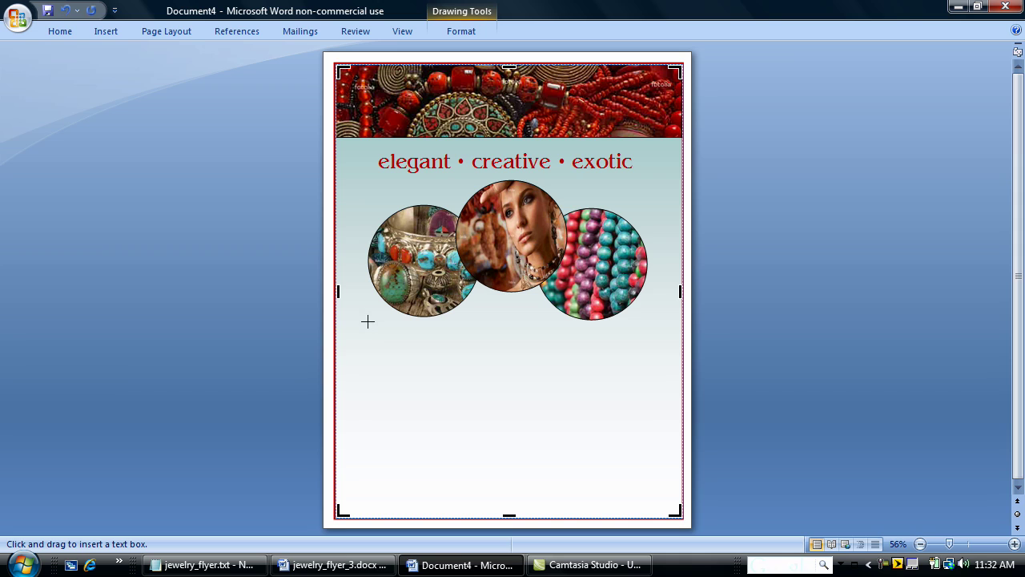
{"action": "mouse_move", "coordinate": [368, 321]}
{"action": "left_mouse_down"}
{"action": "mouse_move", "coordinate": [380, 361]}
{"action": "mouse_move", "coordinate": [552, 419]}
{"action": "mouse_move", "coordinate": [642, 433]}
{"action": "left_mouse_up"}
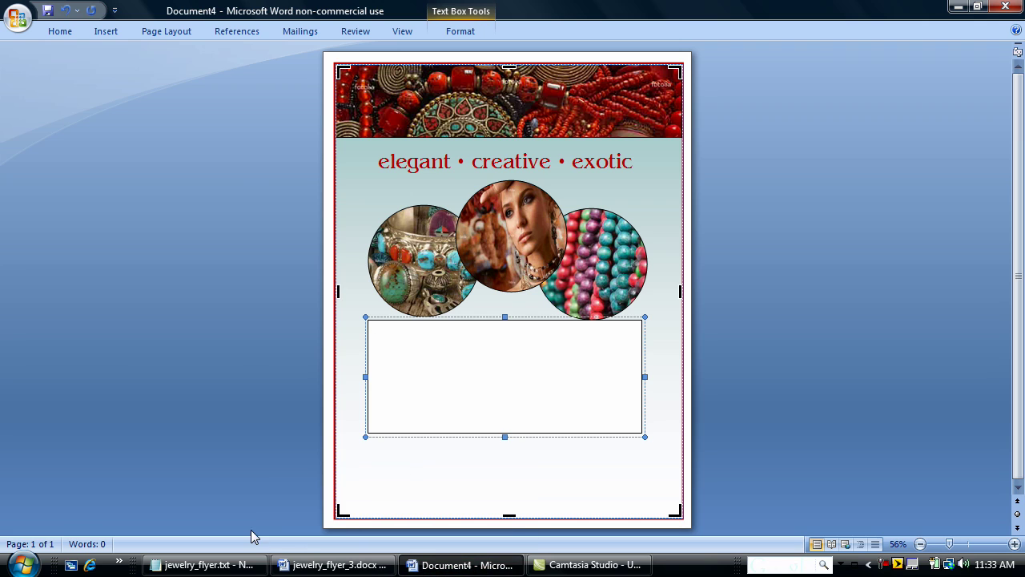
- Copy the four lines from "Beautiful handmade jewerly" to "One of a Kind Pieces Available" in jewelry_flyer.txt and paste them into the Word text box
{"action": "left_click", "coordinate": [207, 565]}
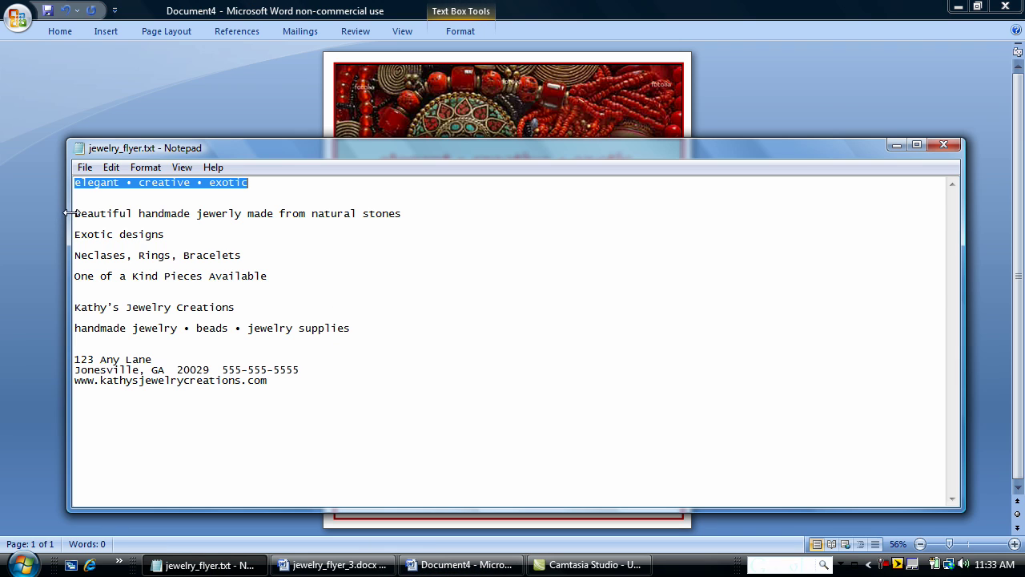
{"action": "left_click_drag", "start_coordinate": [75, 210], "coordinate": [339, 296]}
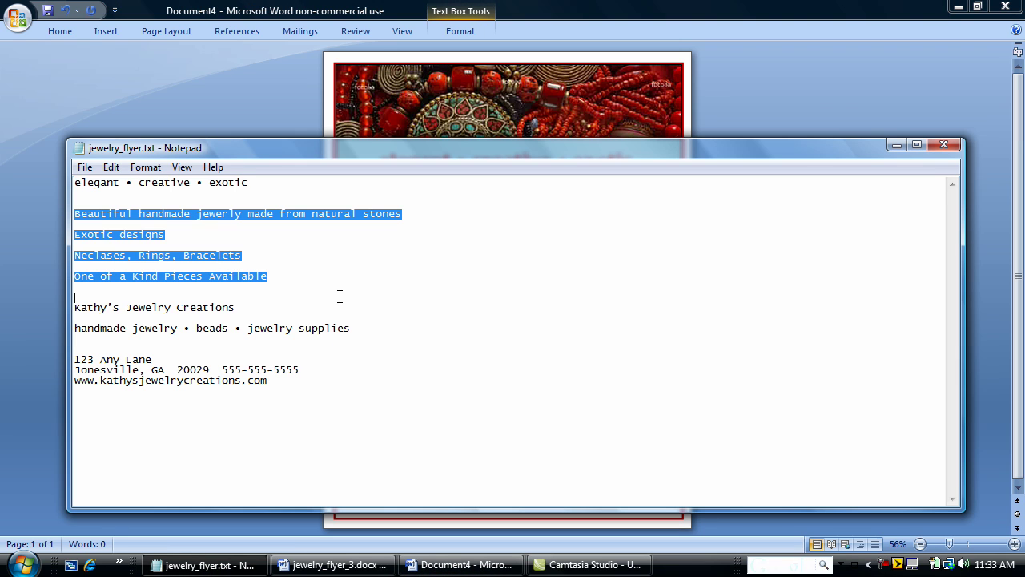
{"action": "left_click", "coordinate": [893, 144]}
{"action": "right_click", "coordinate": [432, 344]}
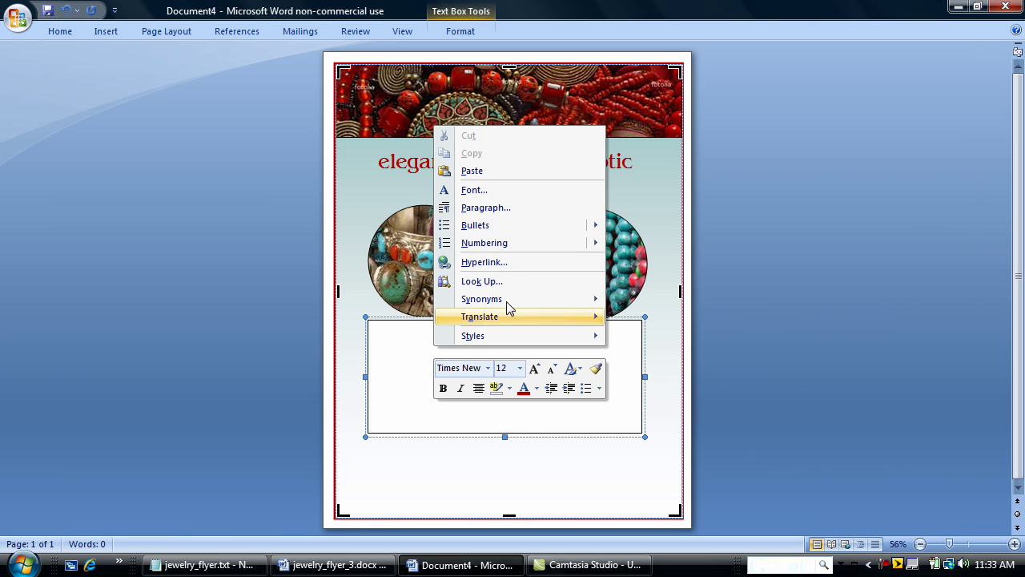
{"action": "left_click", "coordinate": [492, 173]}
- Center all the text in the new text box and set its first line to font size 22
{"action": "left_click_drag", "start_coordinate": [375, 326], "coordinate": [522, 382]}
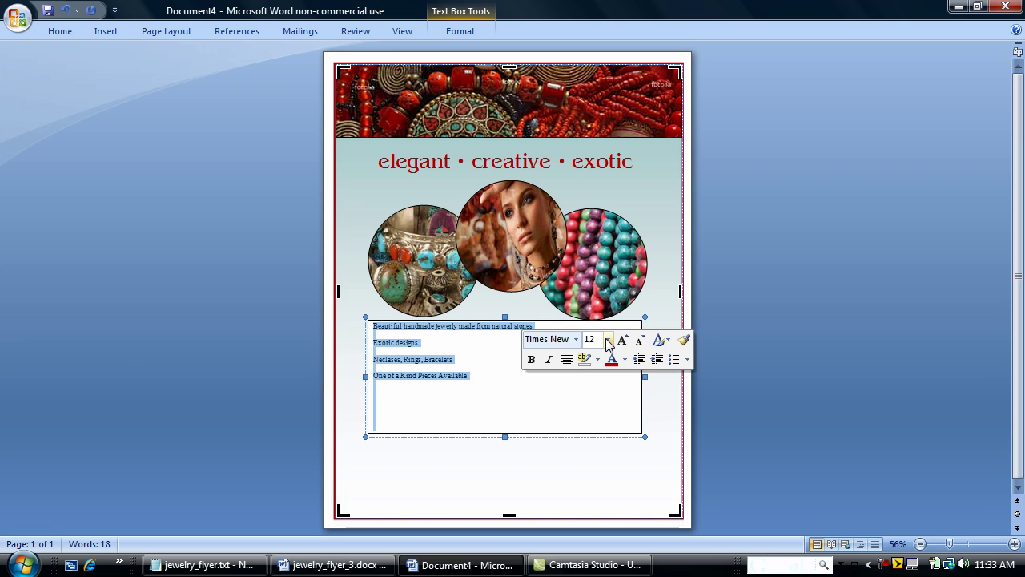
{"action": "left_click", "coordinate": [566, 359]}
{"action": "left_click", "coordinate": [557, 408]}
{"action": "left_click_drag", "start_coordinate": [424, 326], "coordinate": [589, 327]}
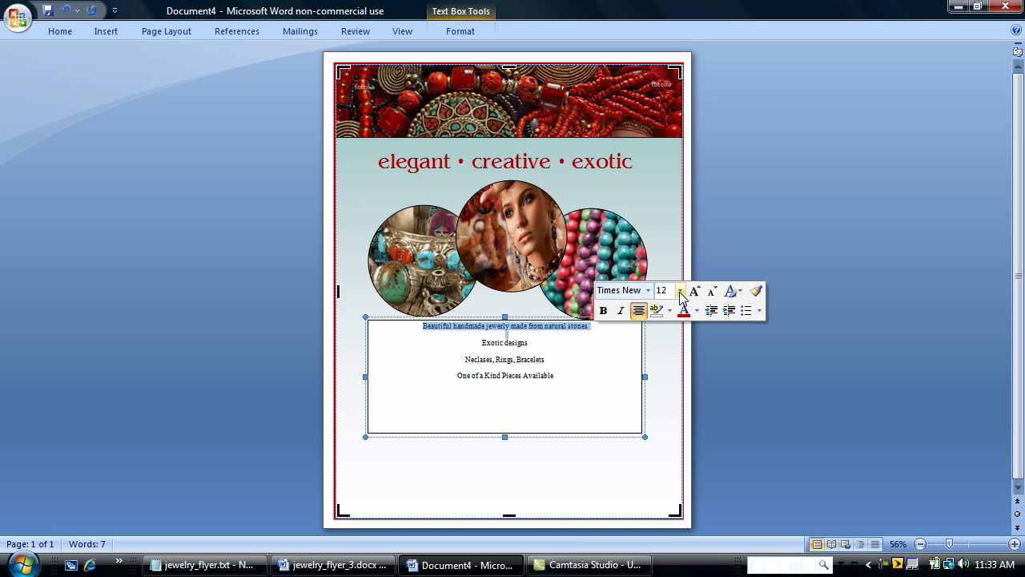
{"action": "left_click", "coordinate": [681, 293]}
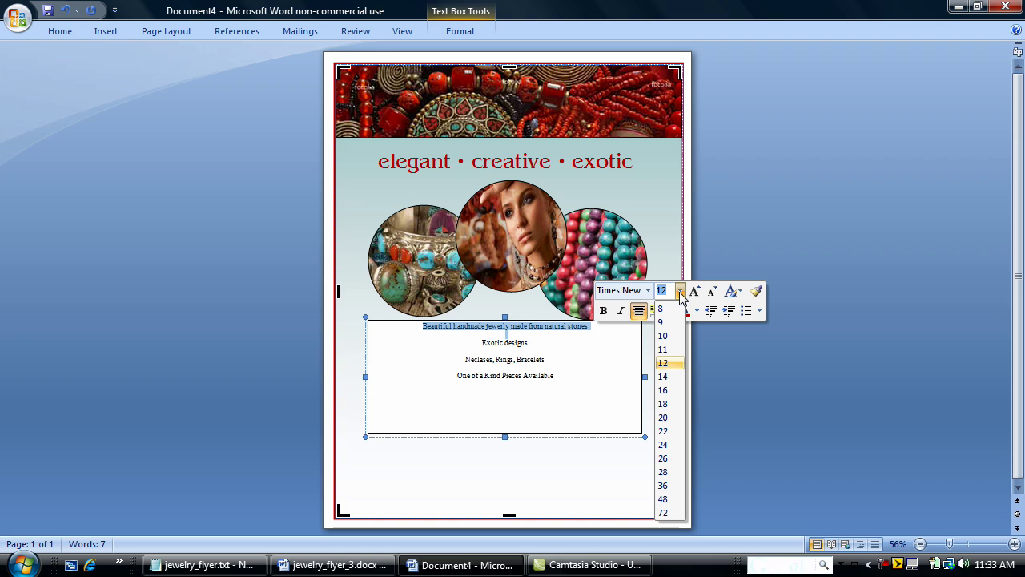
{"action": "left_click", "coordinate": [663, 431]}
{"action": "left_click", "coordinate": [486, 376]}
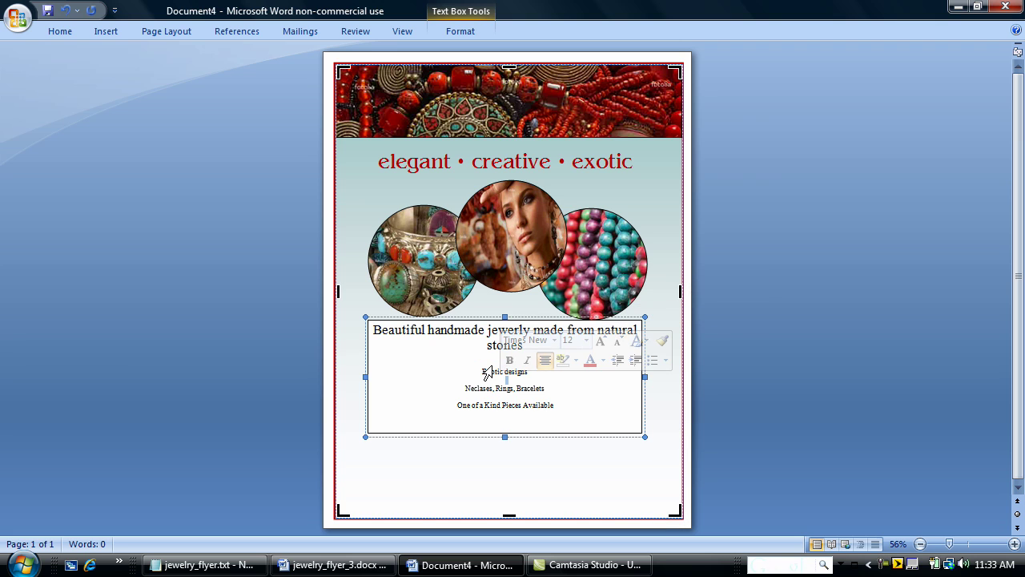
- Widen the text box on both sides to nearly the canvas width so its first line fits on one row
{"action": "left_click_drag", "start_coordinate": [645, 377], "coordinate": [659, 374]}
{"action": "left_click_drag", "start_coordinate": [368, 377], "coordinate": [343, 376]}
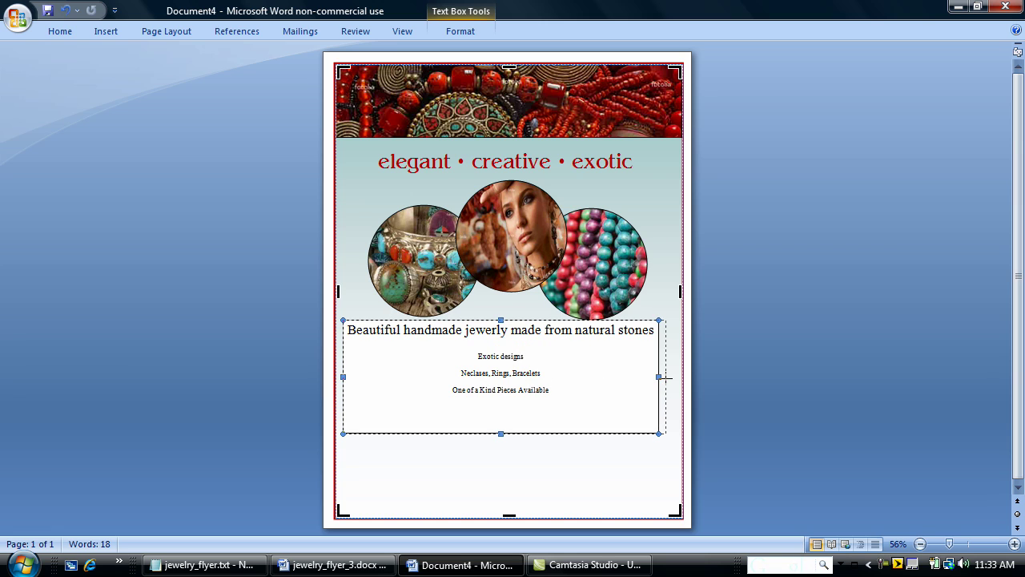
{"action": "left_click_drag", "start_coordinate": [665, 377], "coordinate": [669, 377]}
- Make the three lines from "Exotic designs" to "One of a Kind Pieces Available" bold at font size 20
{"action": "left_click_drag", "start_coordinate": [479, 356], "coordinate": [576, 398]}
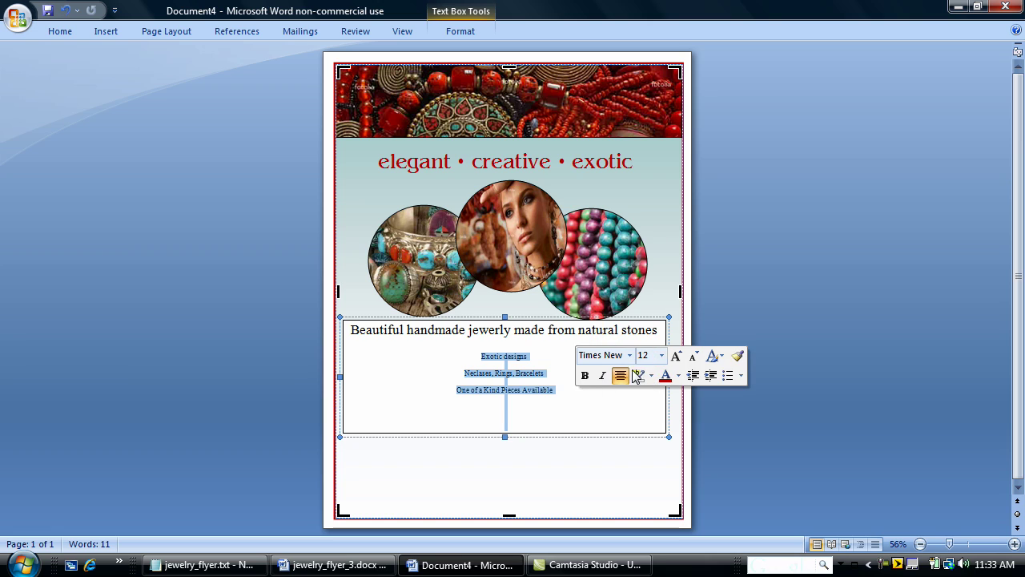
{"action": "left_click", "coordinate": [585, 376]}
{"action": "left_click", "coordinate": [662, 355]}
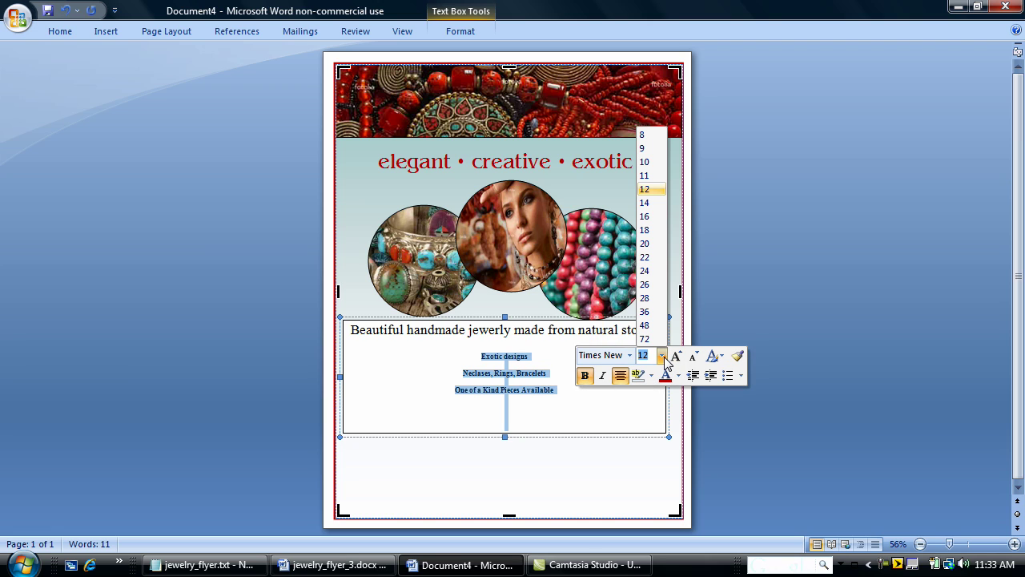
{"action": "mouse_move", "coordinate": [582, 569]}
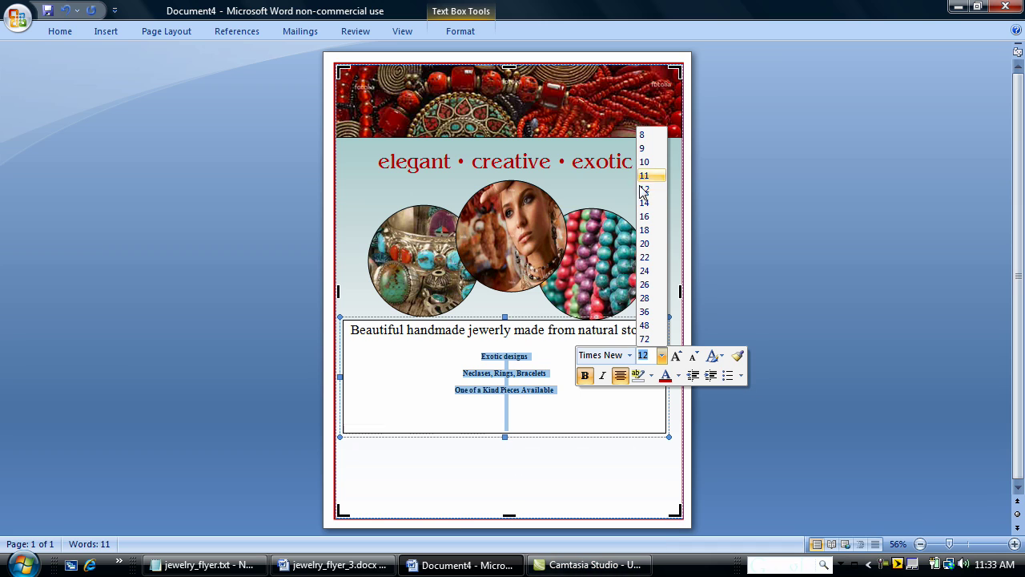
{"action": "left_click", "coordinate": [648, 243]}
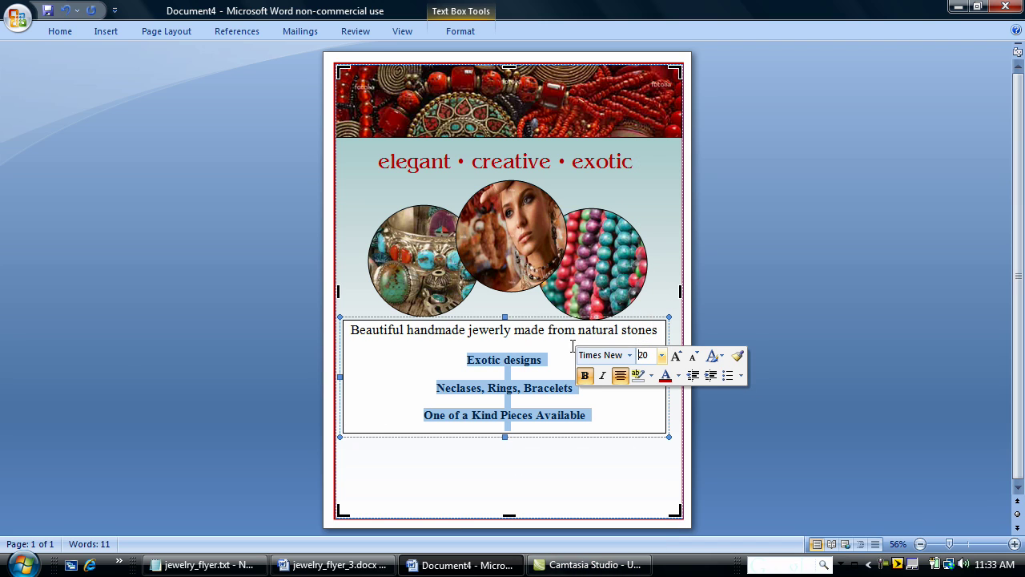
{"action": "left_click", "coordinate": [622, 473]}
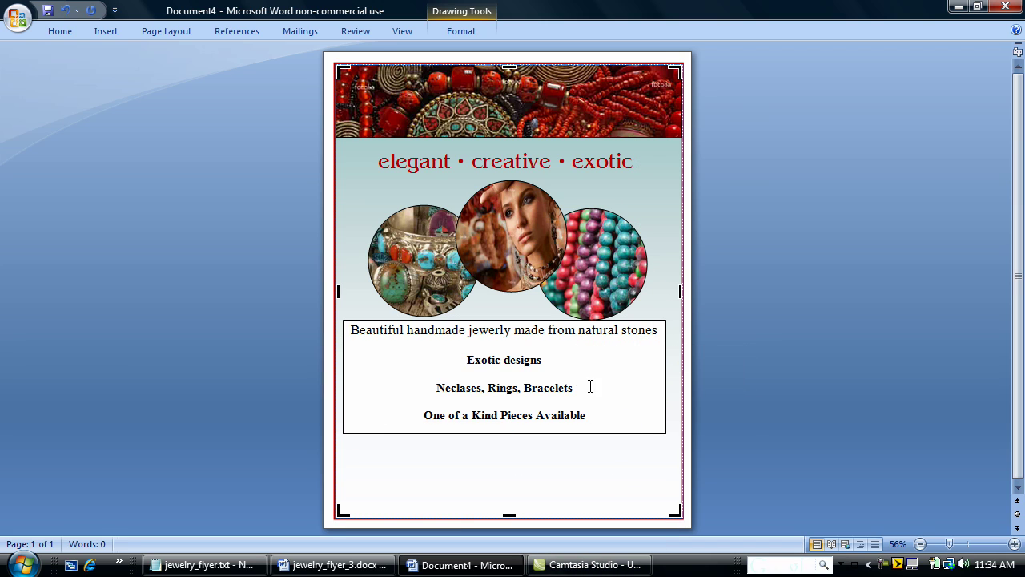
- Set the fill and line color of the text box below the circles to No Color, then deselect it
{"action": "left_click", "coordinate": [559, 323]}
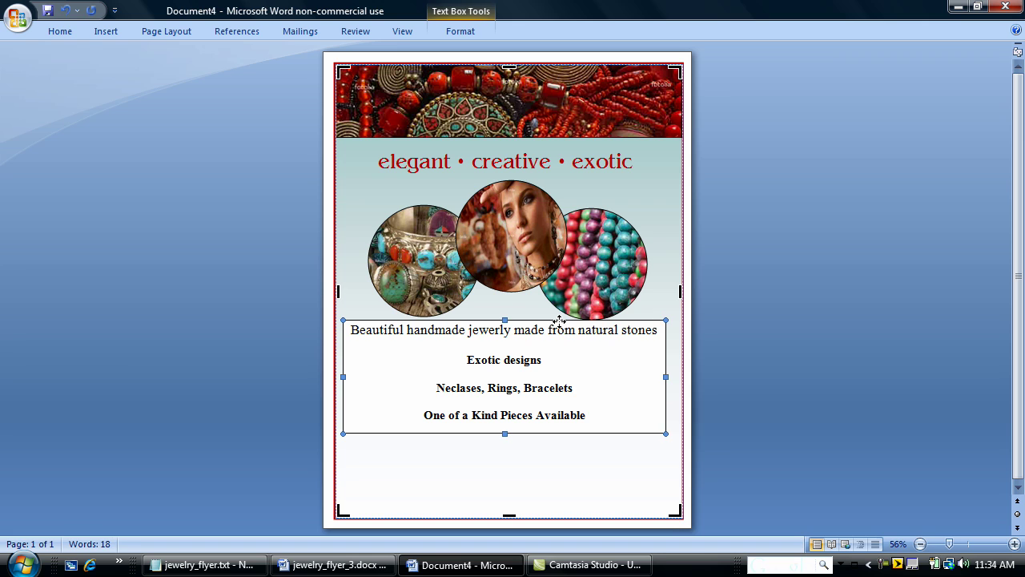
{"action": "right_click", "coordinate": [559, 323]}
{"action": "left_click", "coordinate": [607, 498]}
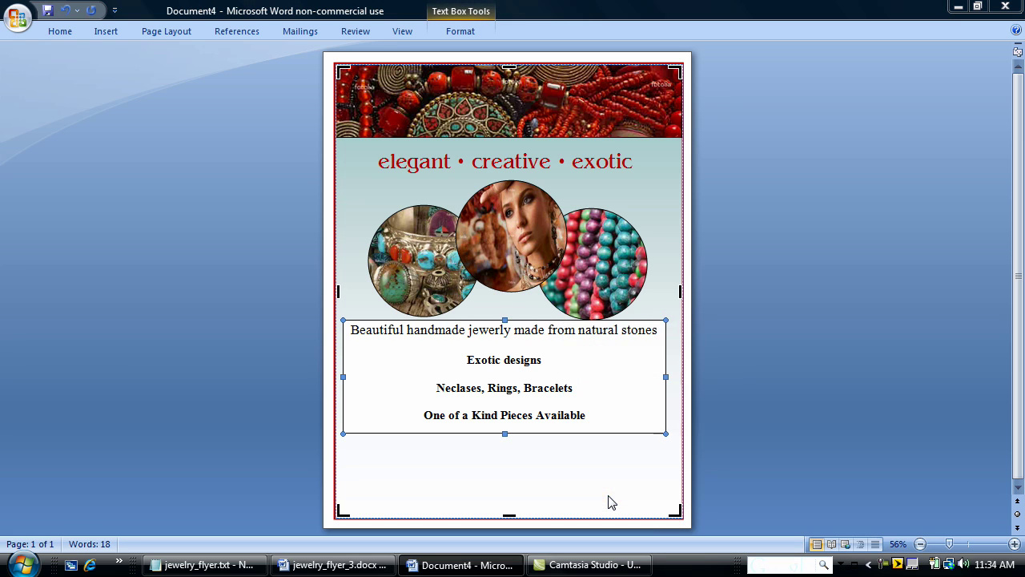
{"action": "left_click", "coordinate": [503, 160]}
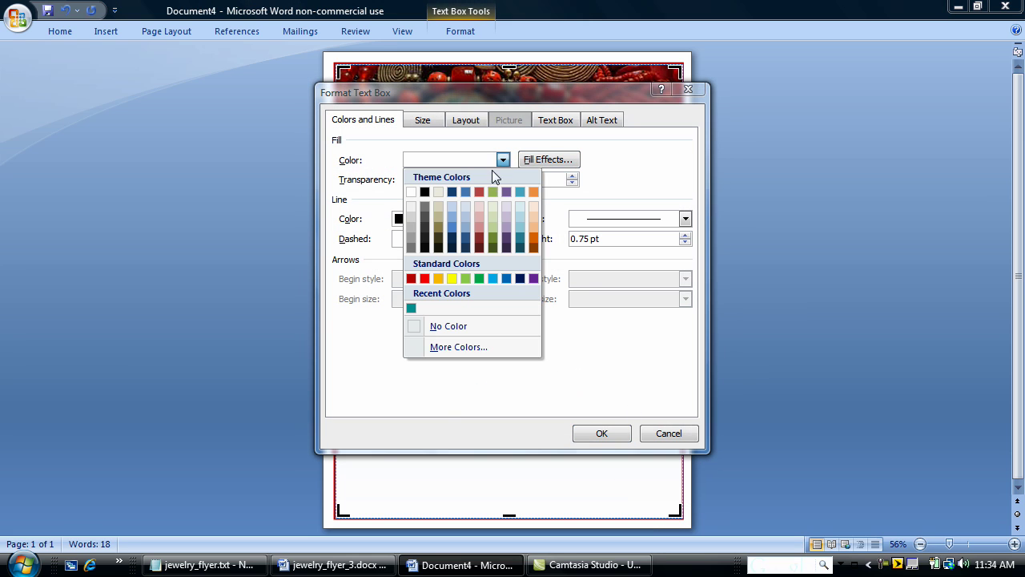
{"action": "left_click", "coordinate": [455, 327]}
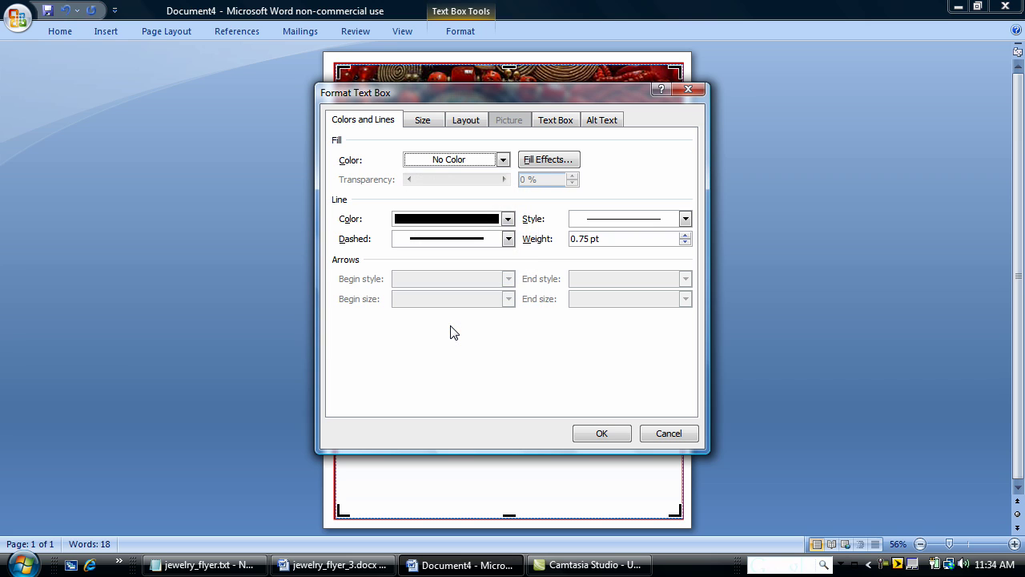
{"action": "left_click", "coordinate": [508, 219]}
{"action": "left_click", "coordinate": [505, 391]}
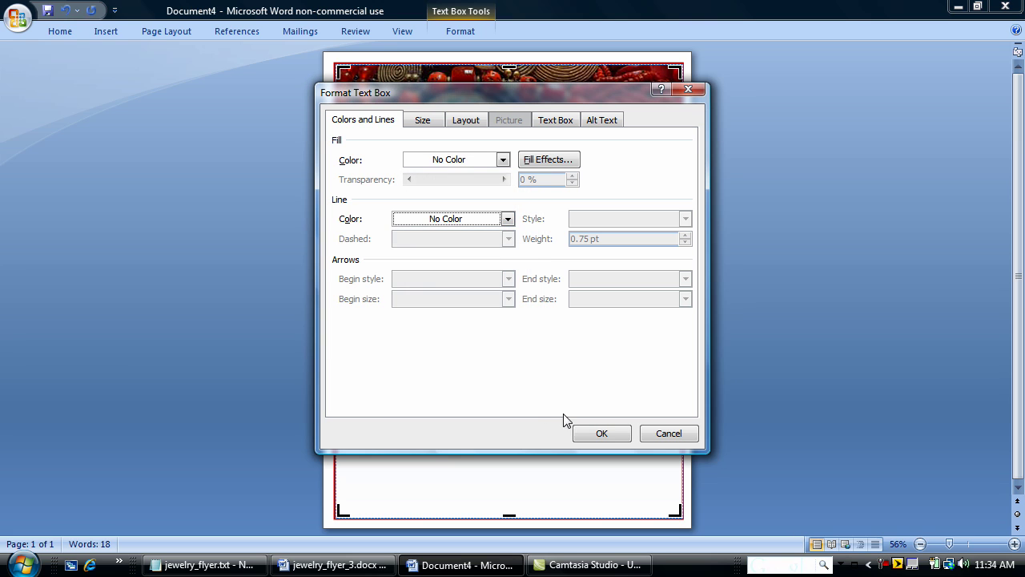
{"action": "left_click", "coordinate": [597, 434]}
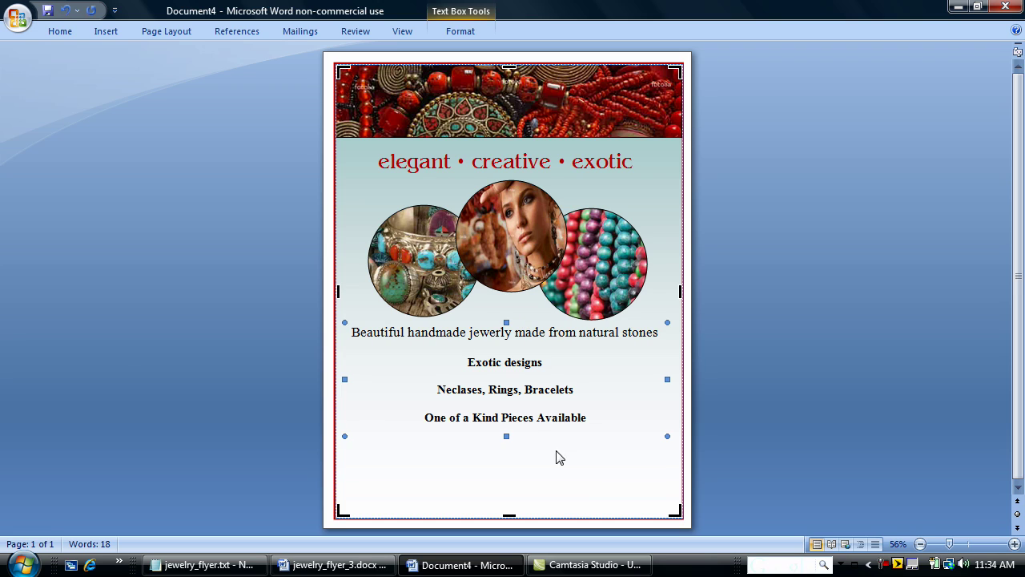
{"action": "left_click", "coordinate": [600, 468]}
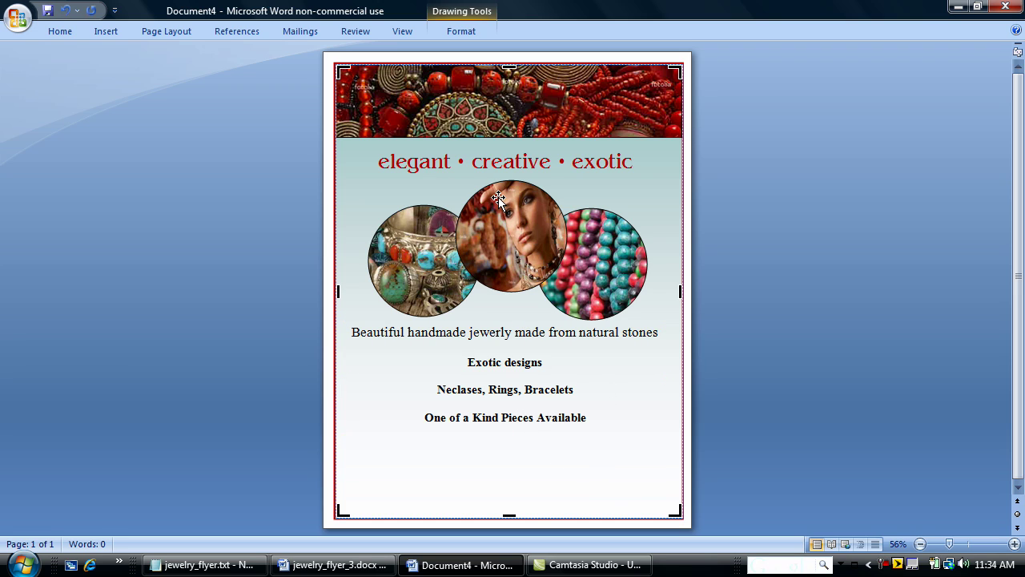
- Draw a shallow text box across the full canvas width just below "One of a Kind Pieces Available"
{"action": "left_click", "coordinate": [106, 32]}
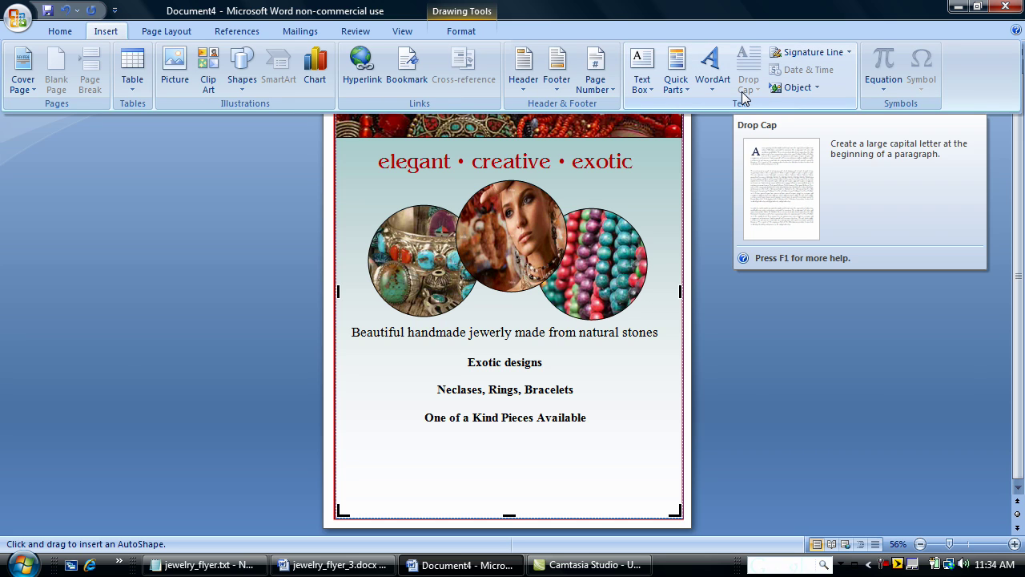
{"action": "left_click", "coordinate": [645, 68]}
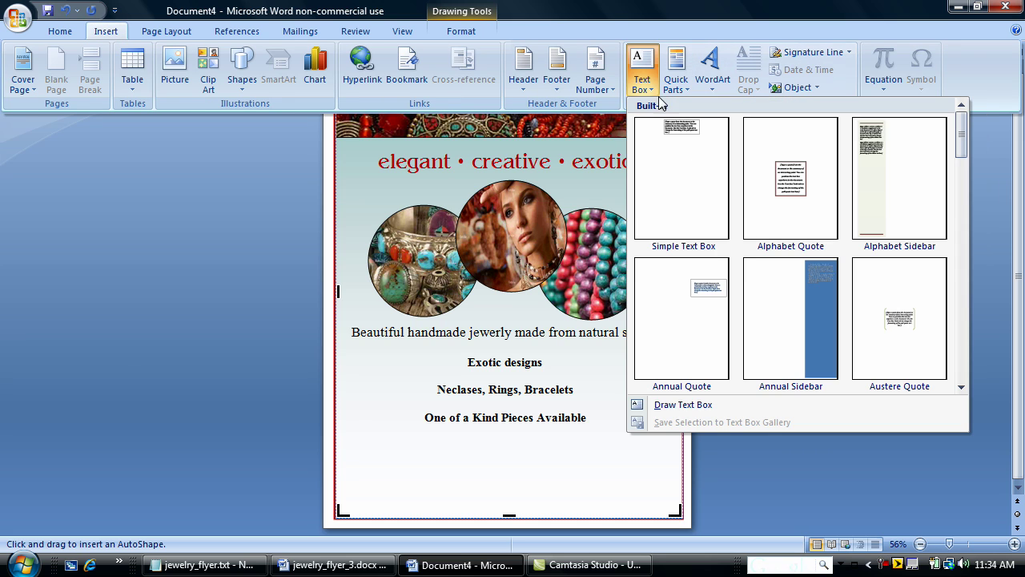
{"action": "left_click", "coordinate": [690, 403]}
{"action": "left_click_drag", "start_coordinate": [337, 426], "coordinate": [684, 463]}
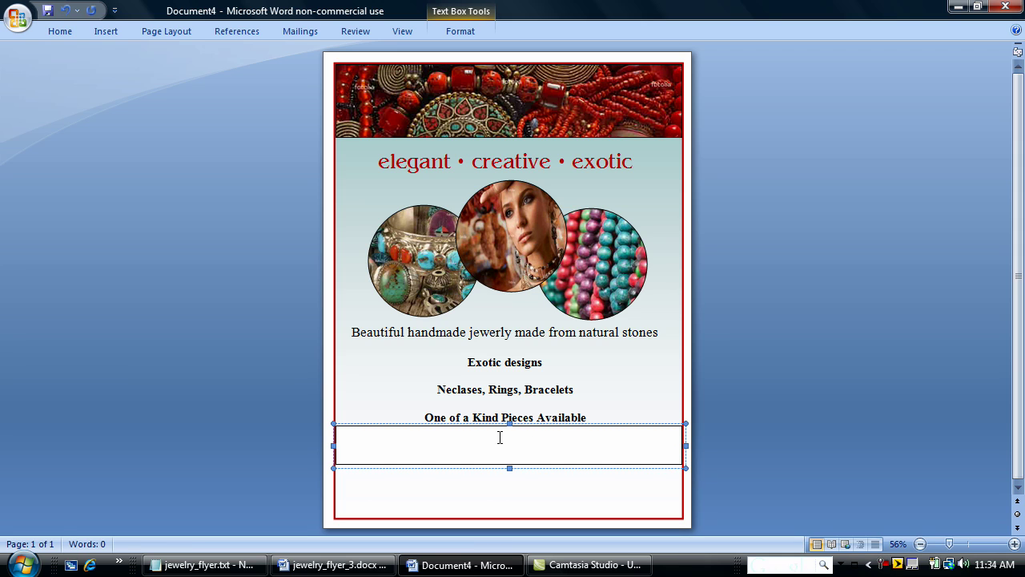
- Copy "Kathy's Jewelry Creations" and "handmade jewelry • beads • jewelry supplies" from jewelry_flyer.txt and paste them into the full-width Word text box
{"action": "left_click", "coordinate": [210, 565]}
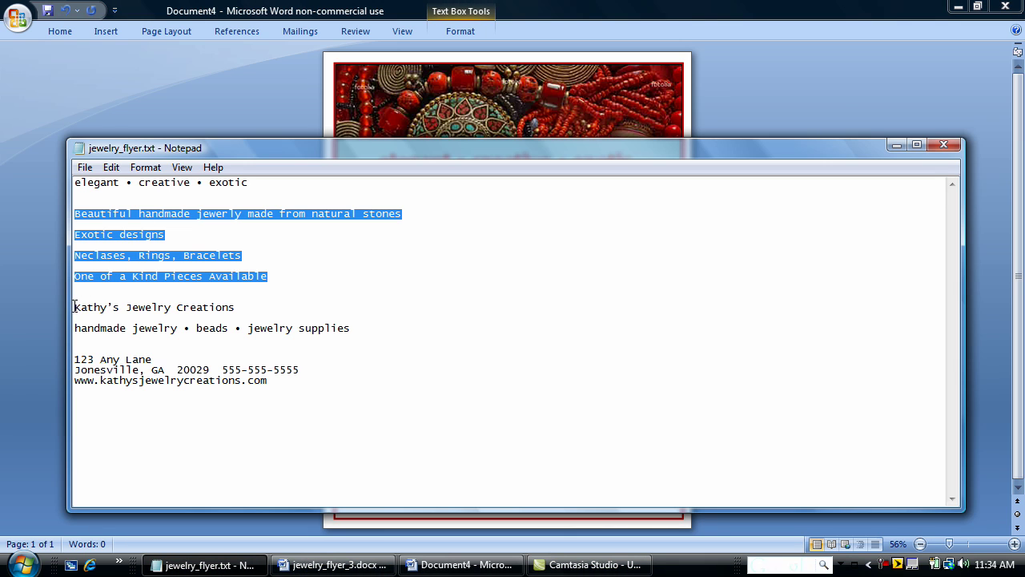
{"action": "left_click_drag", "start_coordinate": [74, 307], "coordinate": [392, 344]}
{"action": "key", "text": "ctrl+c"}
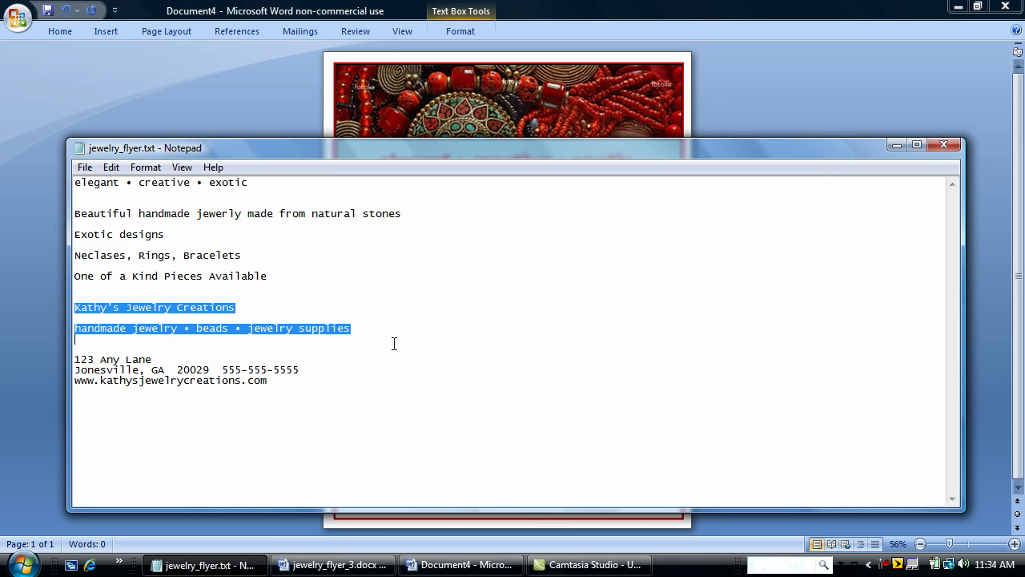
{"action": "left_click", "coordinate": [897, 145]}
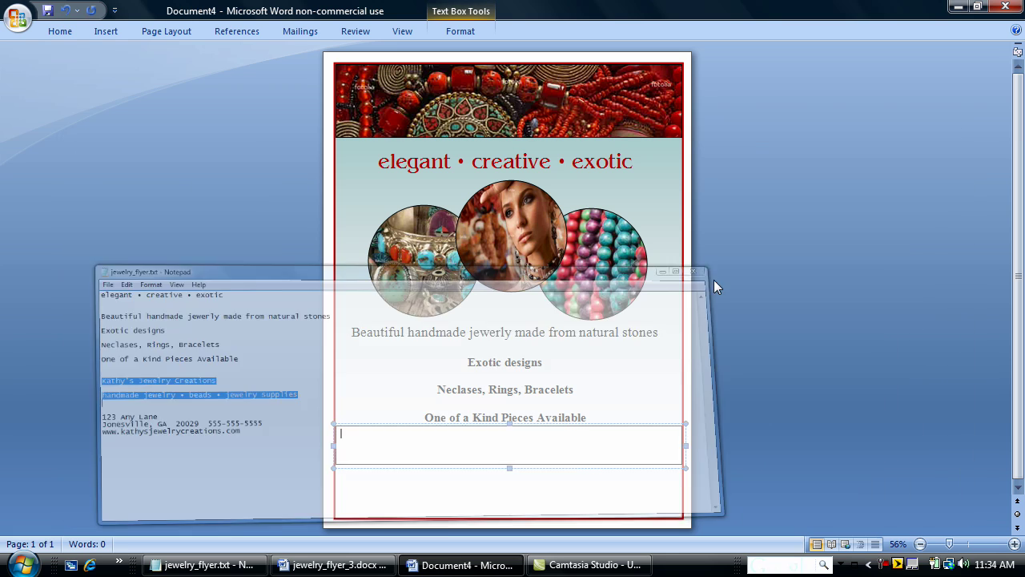
{"action": "right_click", "coordinate": [368, 440]}
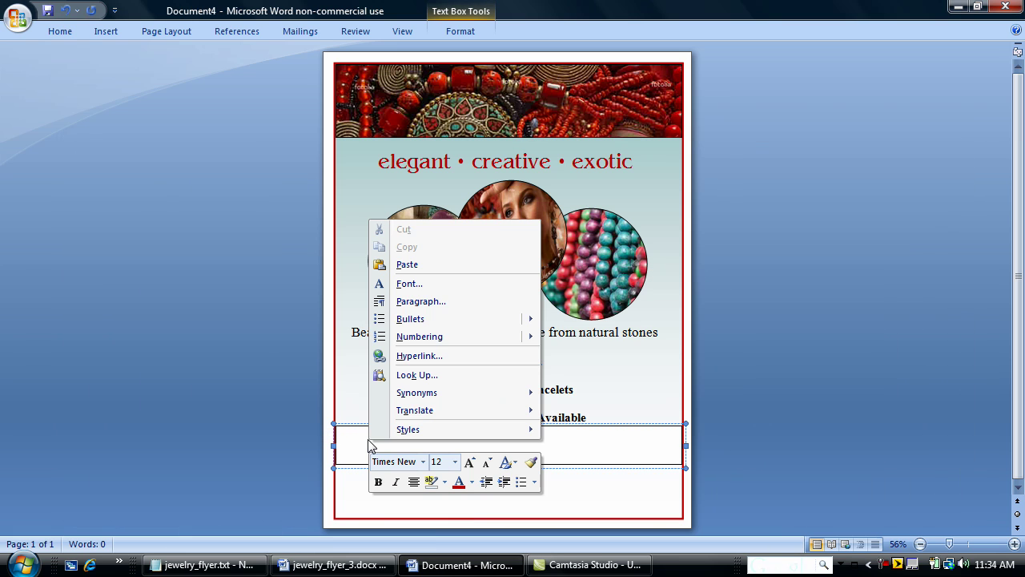
{"action": "left_click", "coordinate": [409, 265]}
- Set both lines in the full-width text box to the Bangle font and center them
{"action": "left_click_drag", "start_coordinate": [339, 431], "coordinate": [534, 452]}
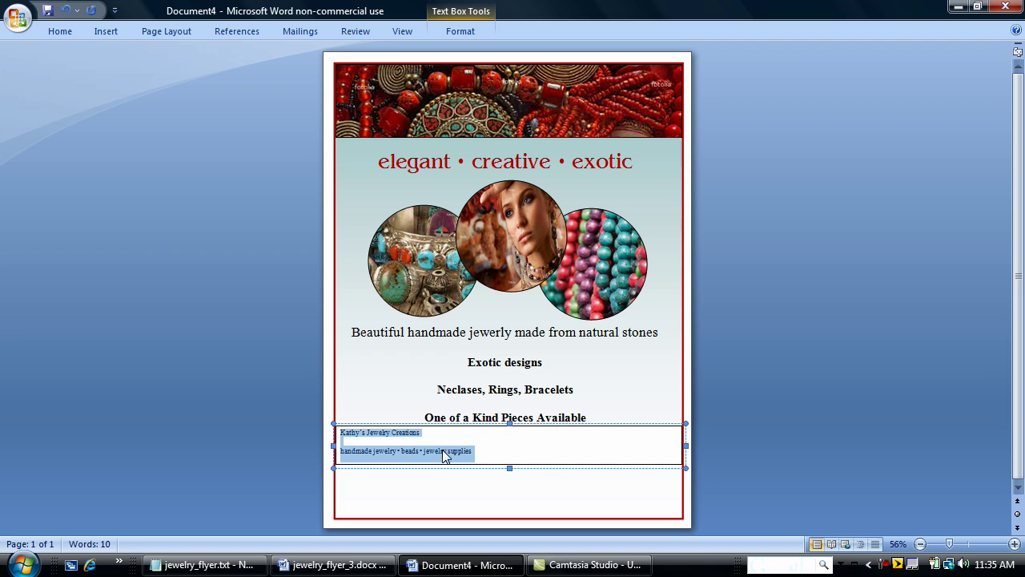
{"action": "left_click", "coordinate": [388, 440]}
{"action": "left_click_drag", "start_coordinate": [337, 434], "coordinate": [501, 456]}
{"action": "left_click", "coordinate": [552, 405]}
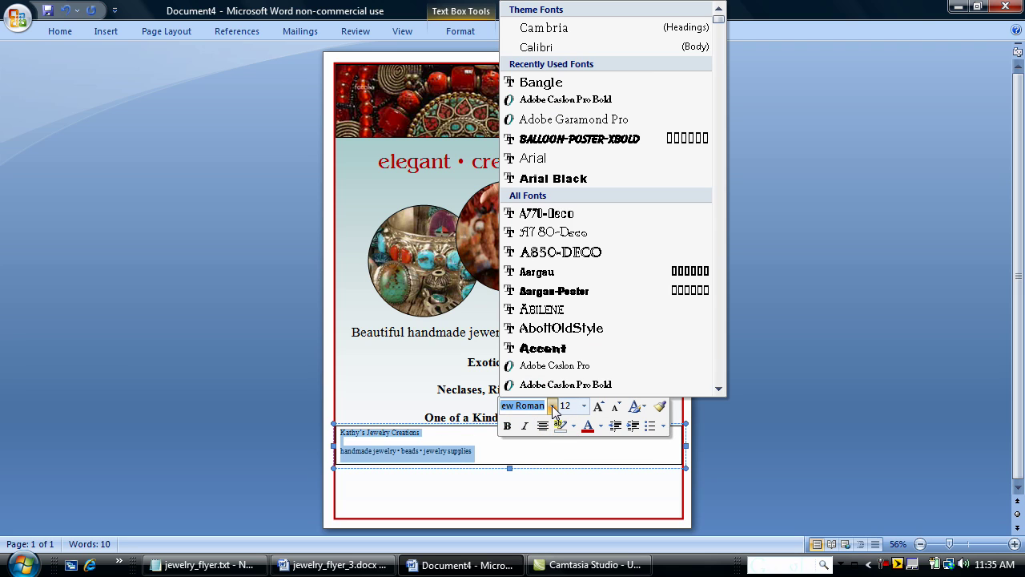
{"action": "left_click", "coordinate": [535, 82]}
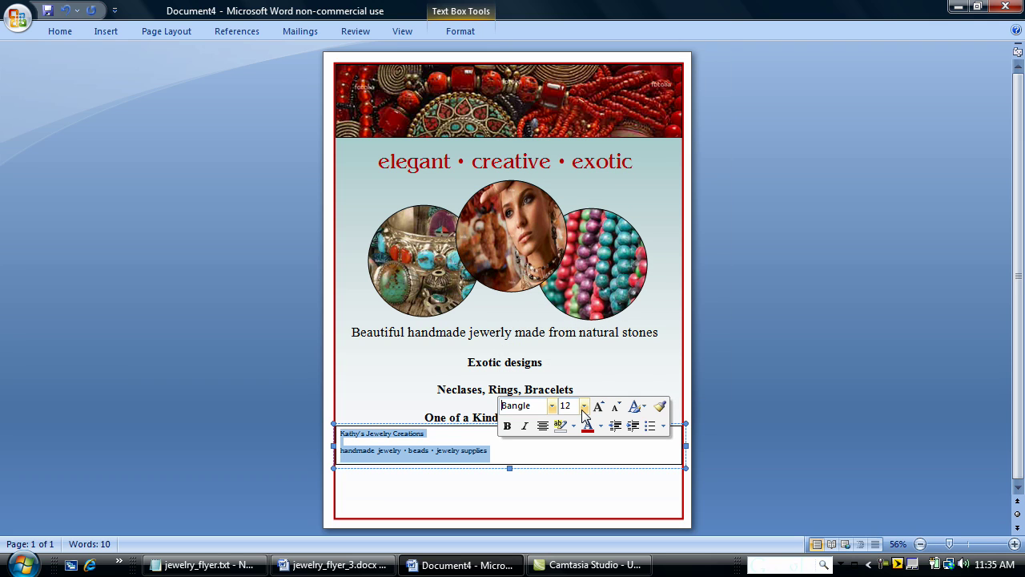
{"action": "left_click", "coordinate": [543, 426]}
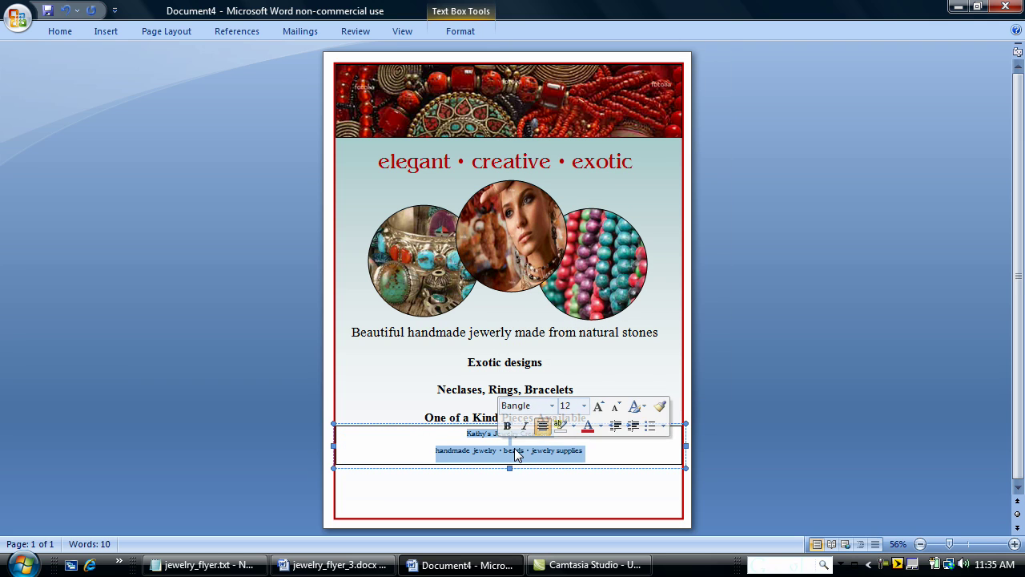
- Fill the full-width text box containing "Kathy's Jewelry Creations" with dark teal and set its line color to No Color
{"action": "left_click", "coordinate": [514, 450]}
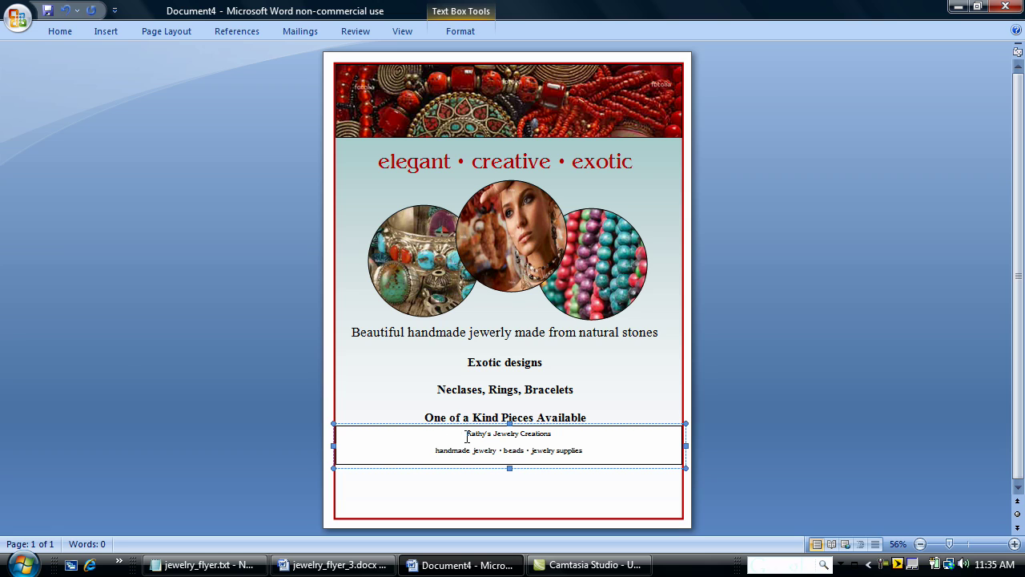
{"action": "left_click_drag", "start_coordinate": [467, 433], "coordinate": [560, 435]}
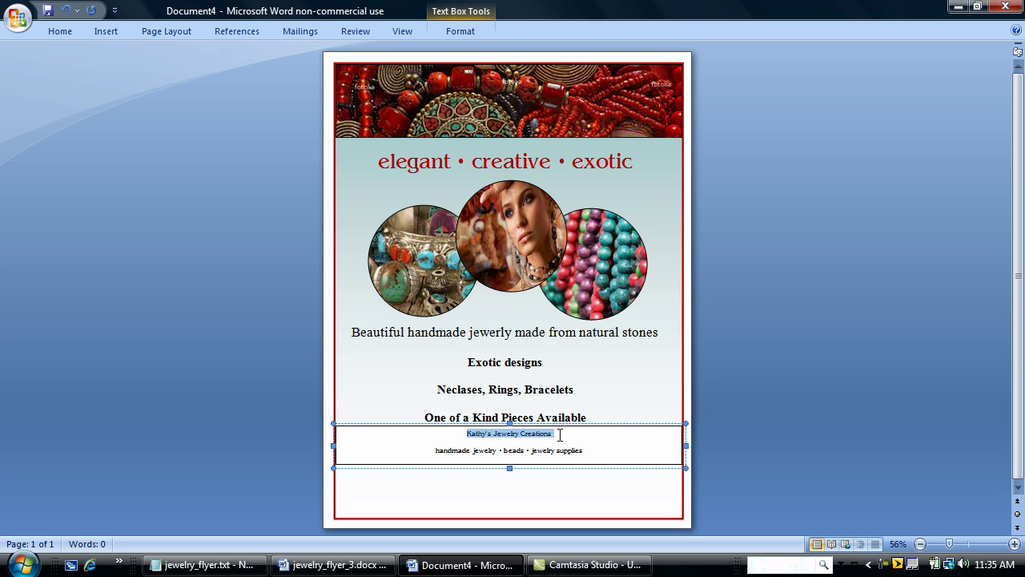
{"action": "left_click", "coordinate": [387, 426]}
{"action": "right_click", "coordinate": [387, 426]}
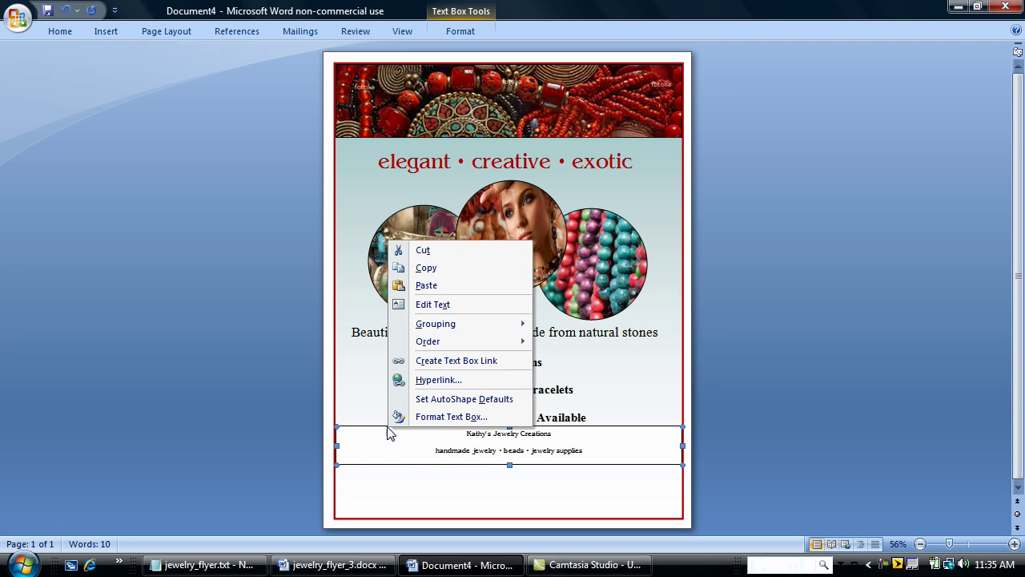
{"action": "left_click", "coordinate": [457, 418]}
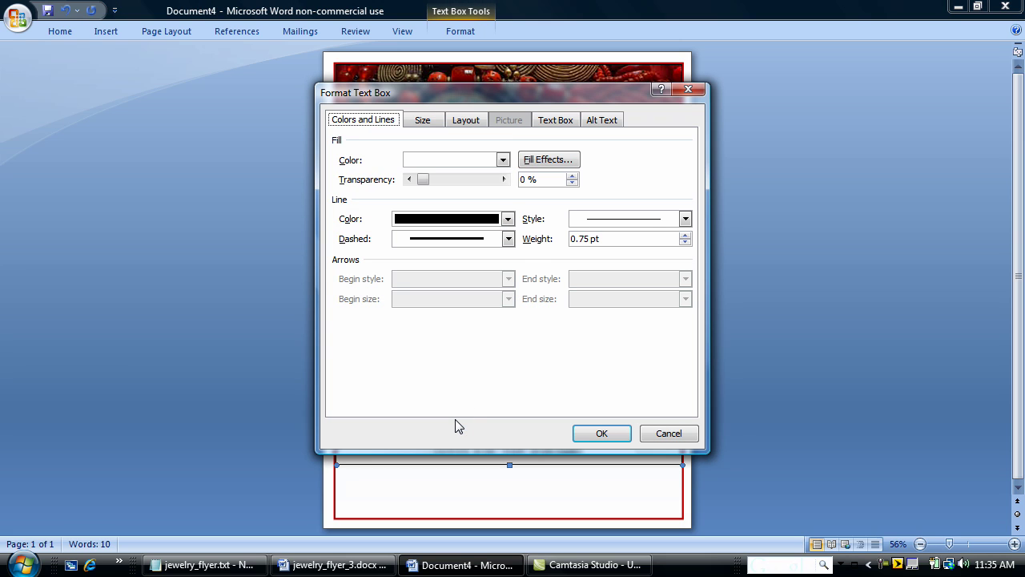
{"action": "left_click", "coordinate": [503, 160]}
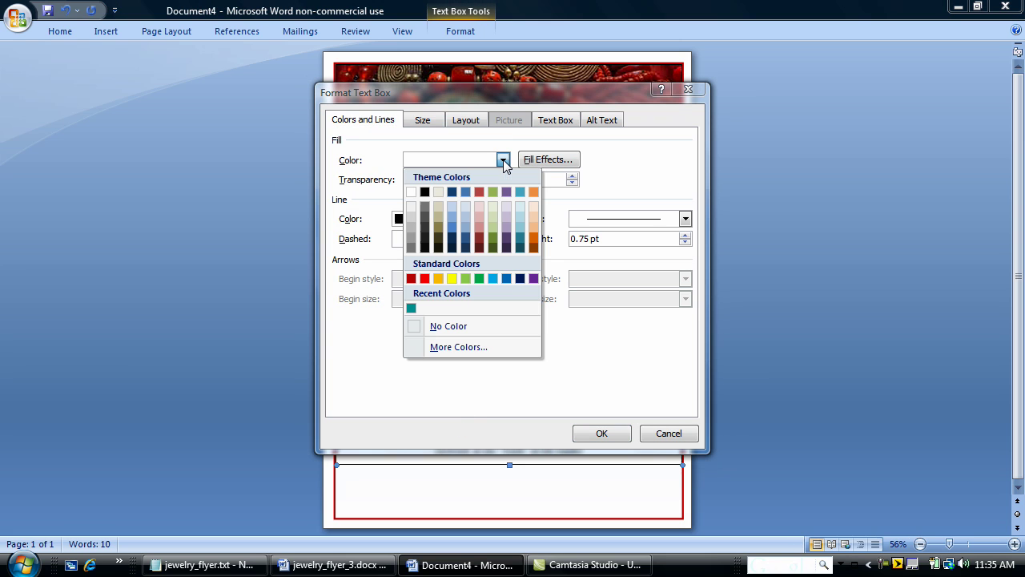
{"action": "left_click", "coordinate": [458, 347]}
{"action": "left_click", "coordinate": [425, 249]}
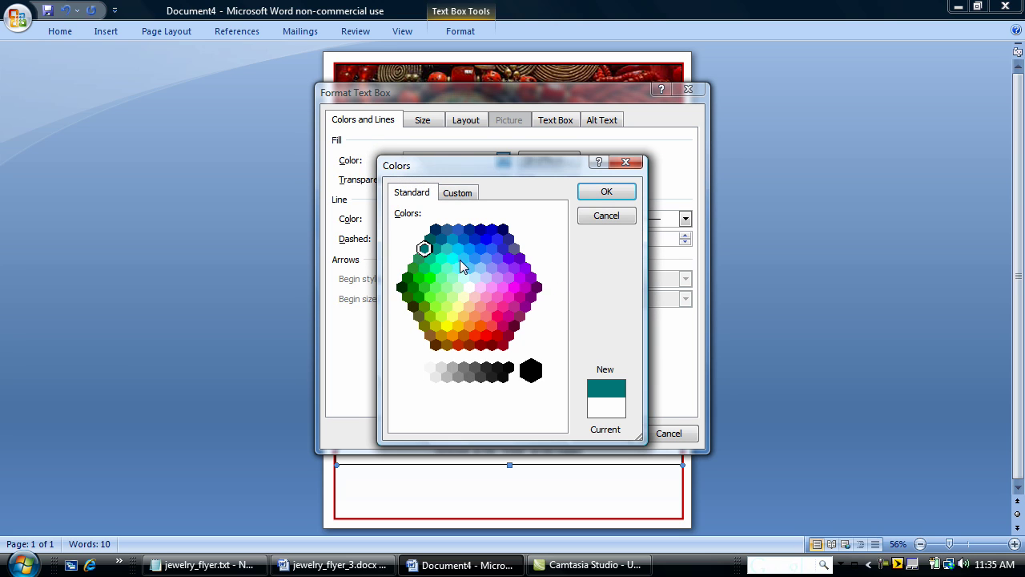
{"action": "left_click", "coordinate": [600, 197]}
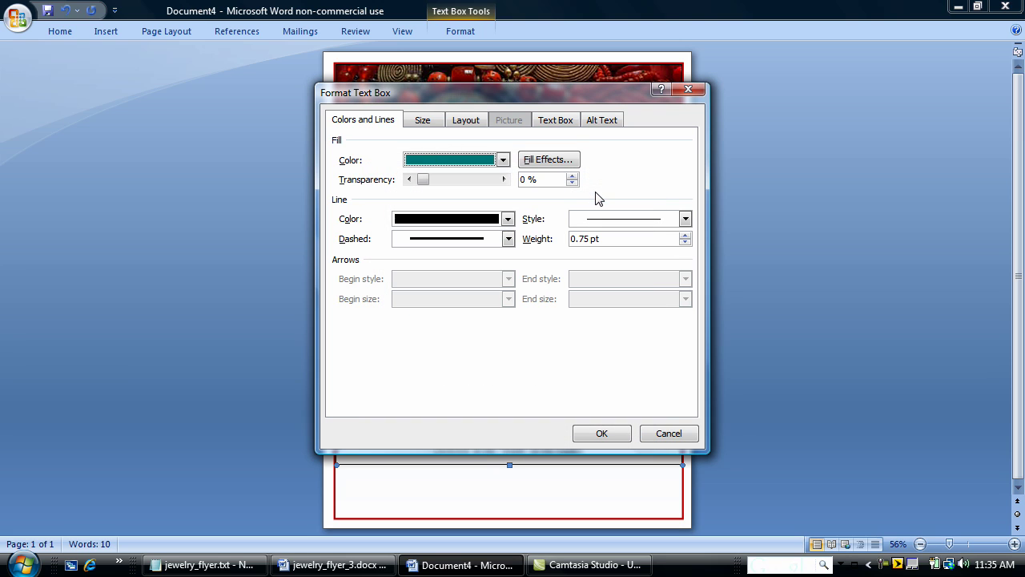
{"action": "left_click", "coordinate": [508, 219]}
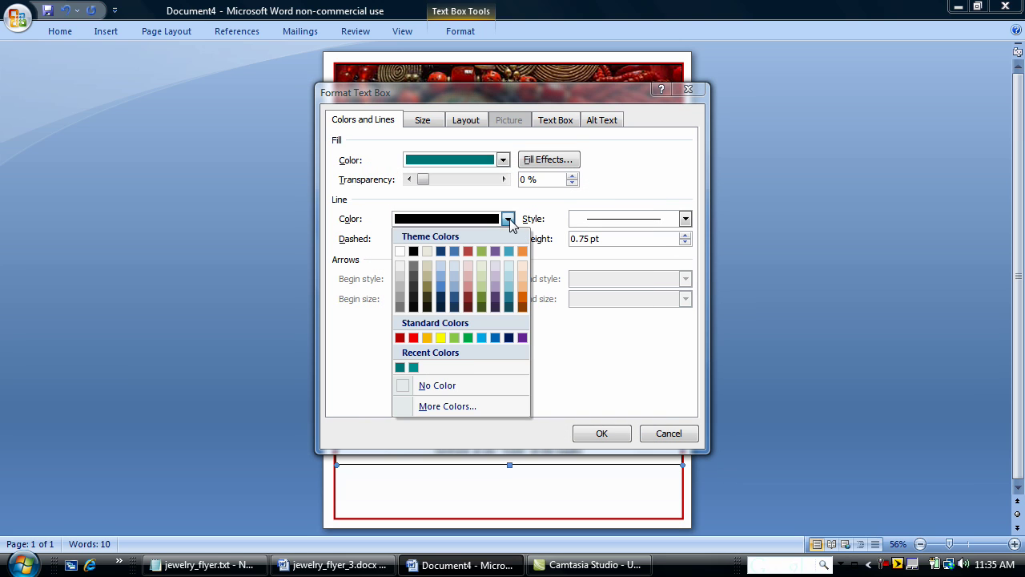
{"action": "left_click", "coordinate": [452, 388]}
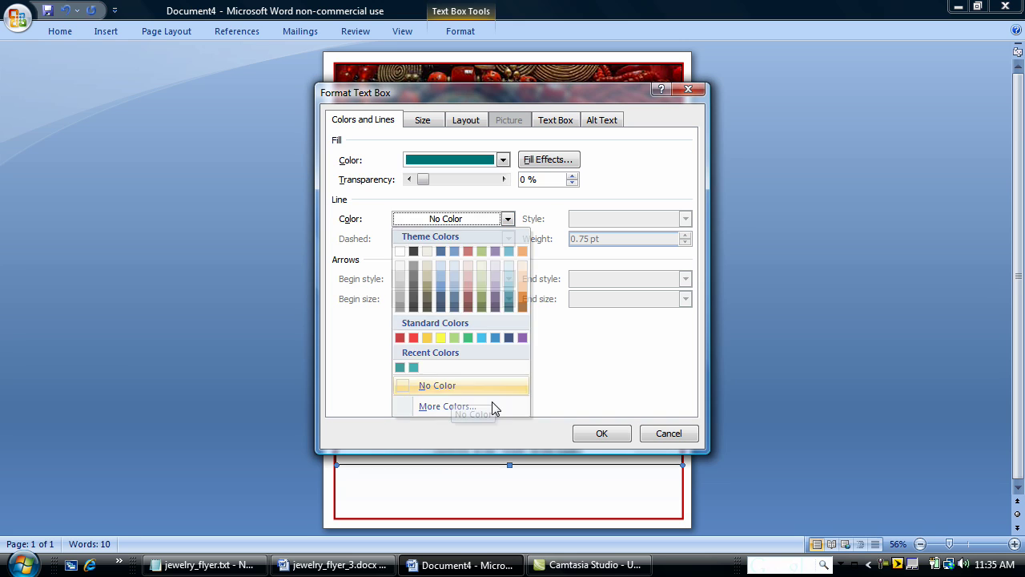
{"action": "left_click", "coordinate": [598, 435]}
- Set the font color of both lines in the teal text box to white
{"action": "left_click", "coordinate": [484, 431]}
{"action": "left_click_drag", "start_coordinate": [467, 432], "coordinate": [610, 445]}
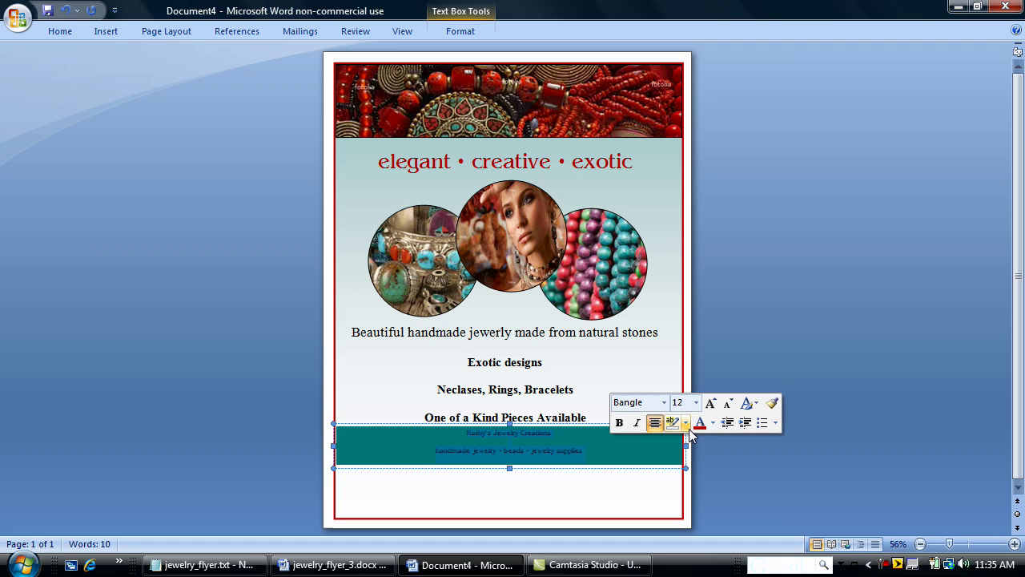
{"action": "left_click", "coordinate": [713, 427]}
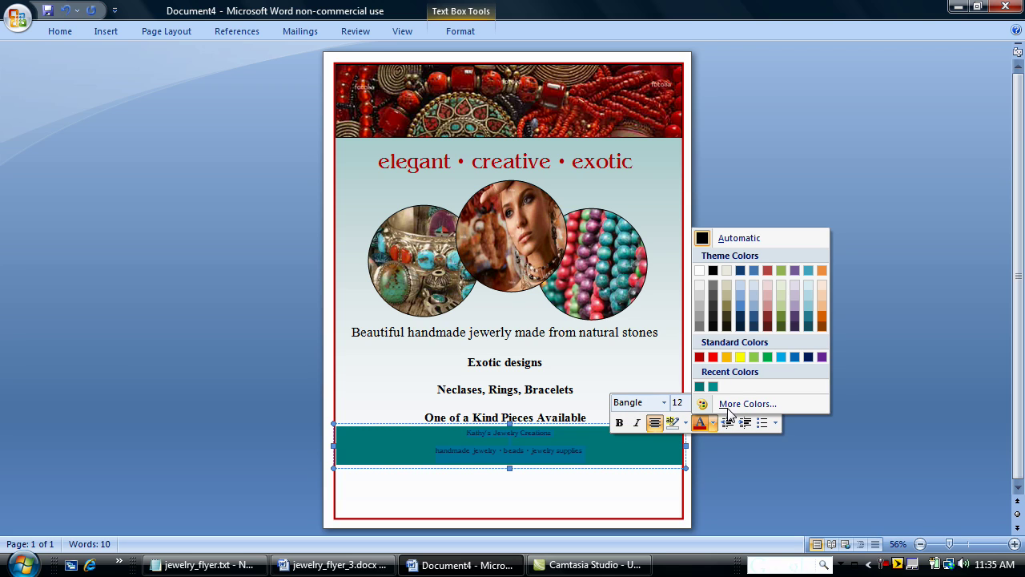
{"action": "left_click", "coordinate": [699, 270]}
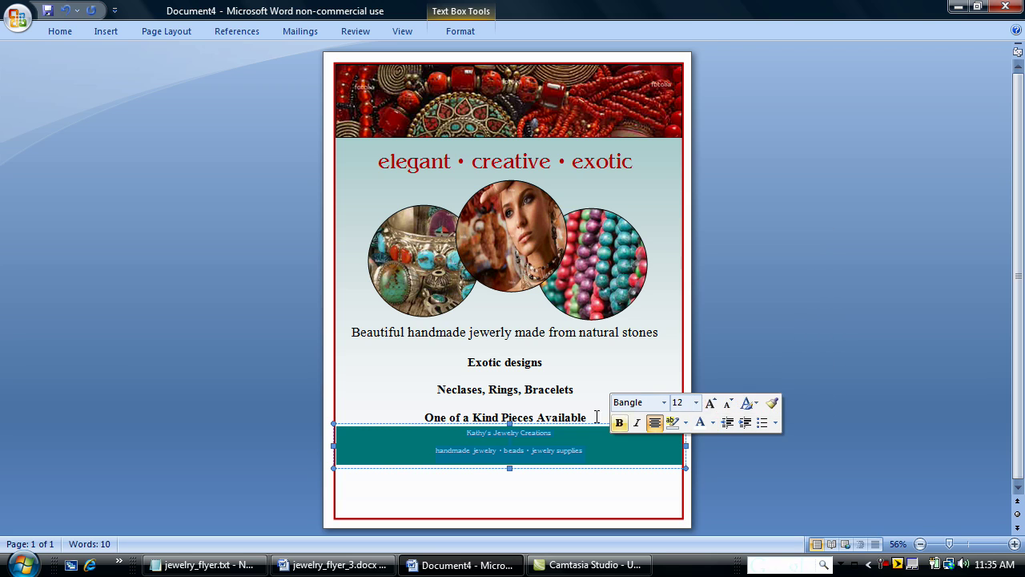
- Set "Kathy's Jewelry Creations" to 36 pt and extend the teal text box downward to fit the second line
{"action": "left_click_drag", "start_coordinate": [463, 433], "coordinate": [573, 431]}
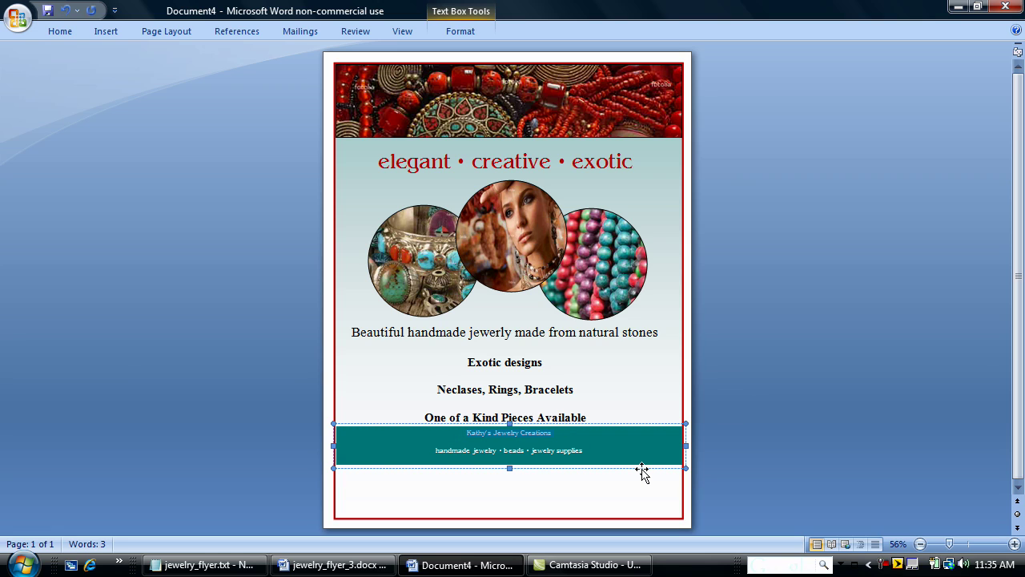
{"action": "mouse_move", "coordinate": [583, 415]}
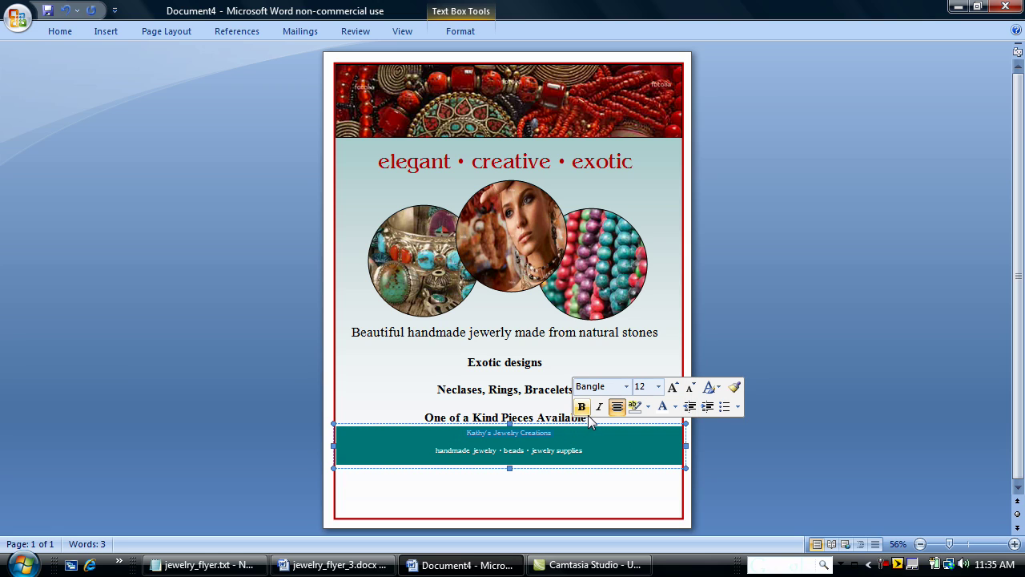
{"action": "left_click", "coordinate": [658, 387]}
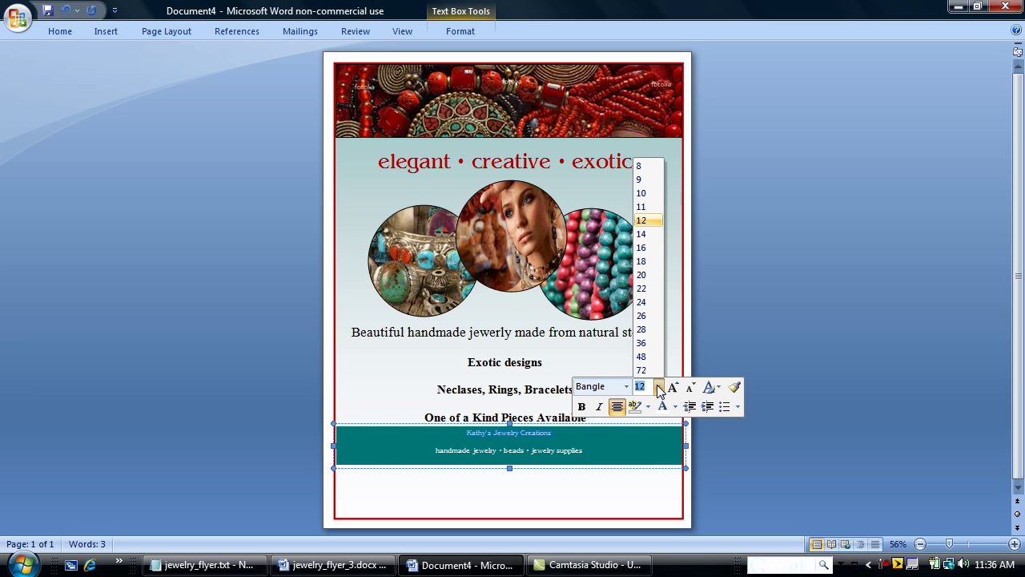
{"action": "left_click", "coordinate": [641, 344]}
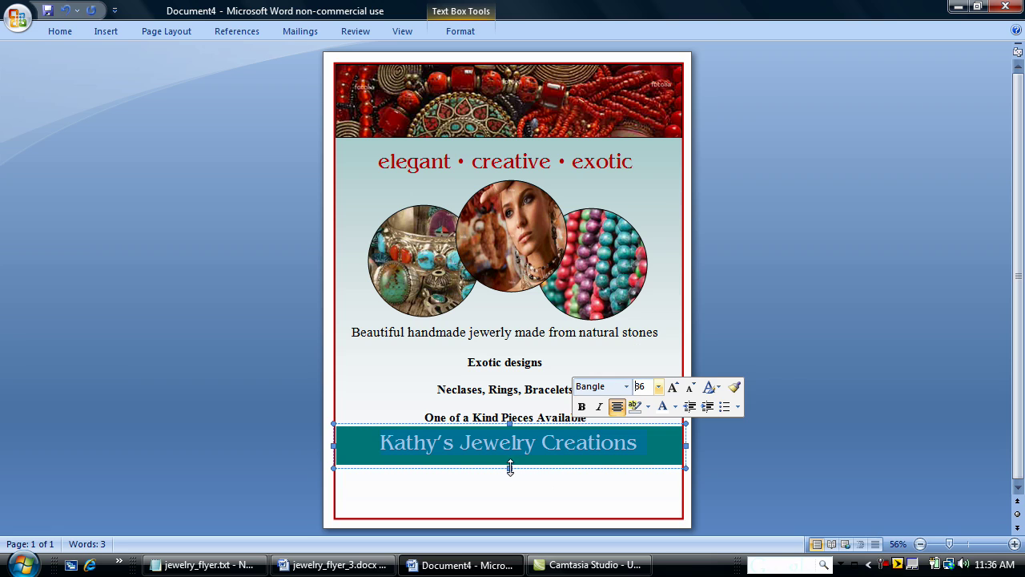
{"action": "left_click", "coordinate": [505, 480]}
{"action": "type", "text": "handmade jewelry • beads • jewelry supplies"}
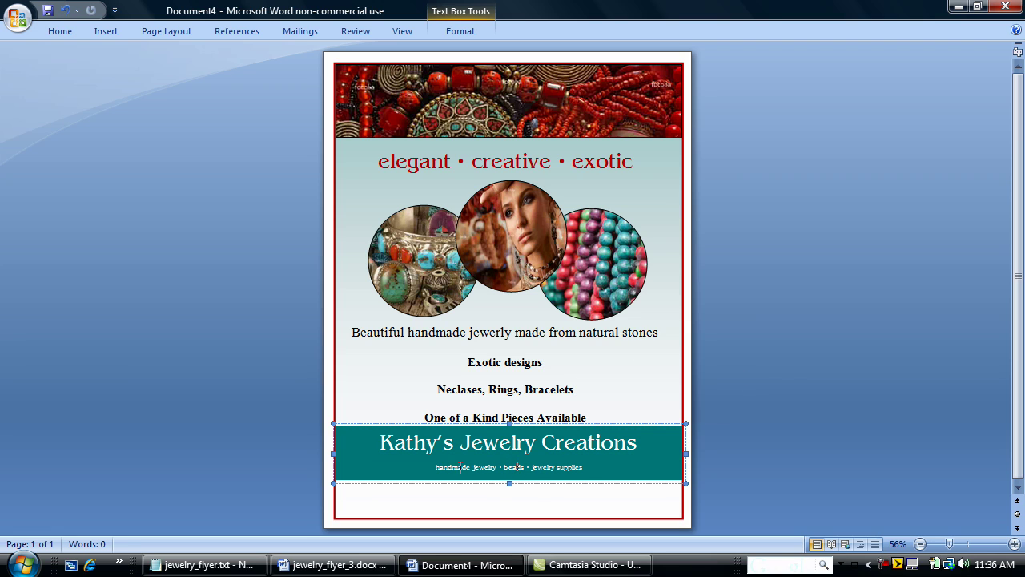
- Set the line "handmade jewelry • beads • jewelry supplies" to 20 pt and leave the teal text box
{"action": "left_click_drag", "start_coordinate": [432, 468], "coordinate": [593, 475]}
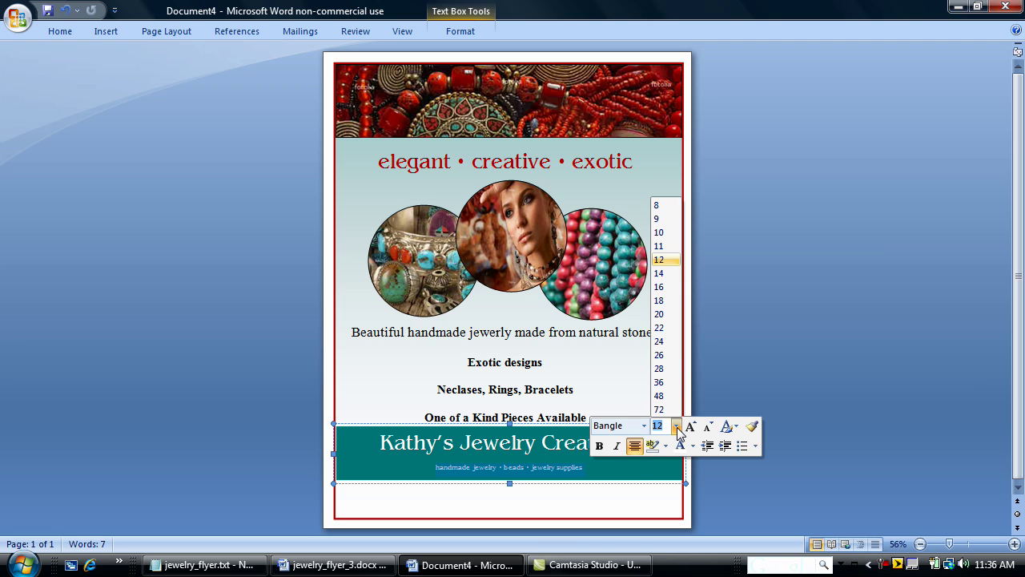
{"action": "left_click", "coordinate": [666, 315]}
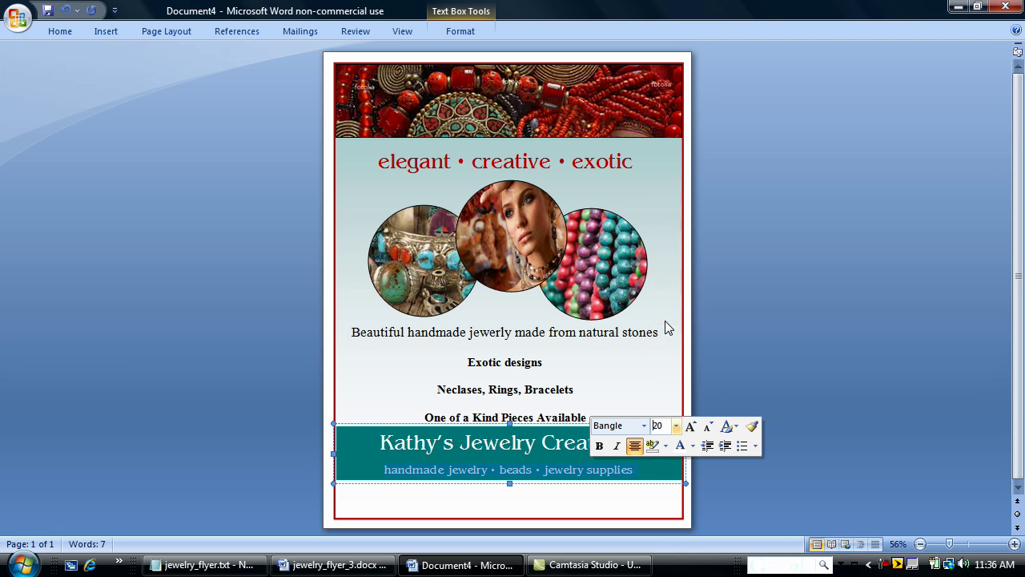
{"action": "left_click", "coordinate": [611, 391]}
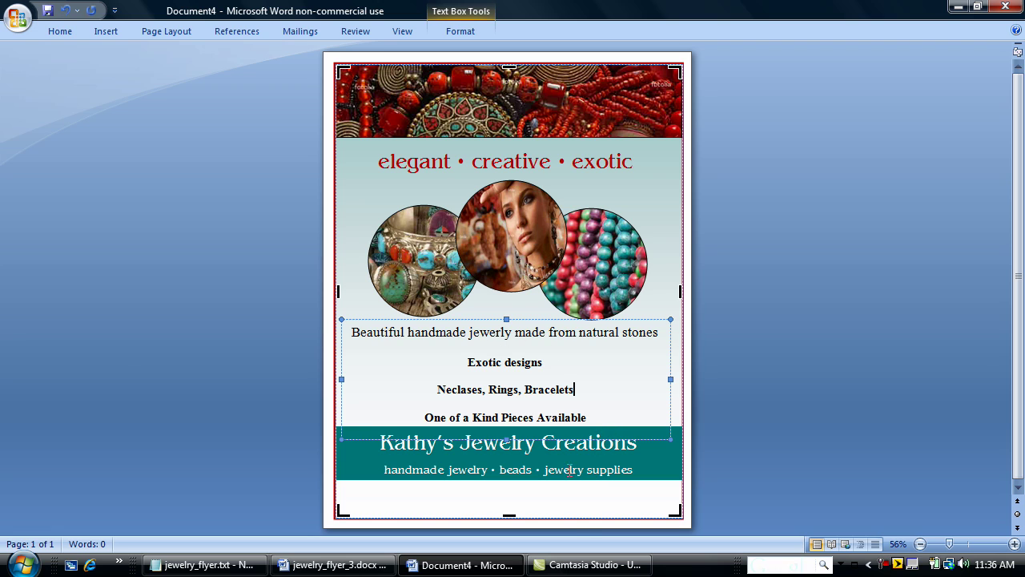
- Draw a text box across the full canvas width, from just below the teal band to the bottom border
{"action": "left_click", "coordinate": [590, 503]}
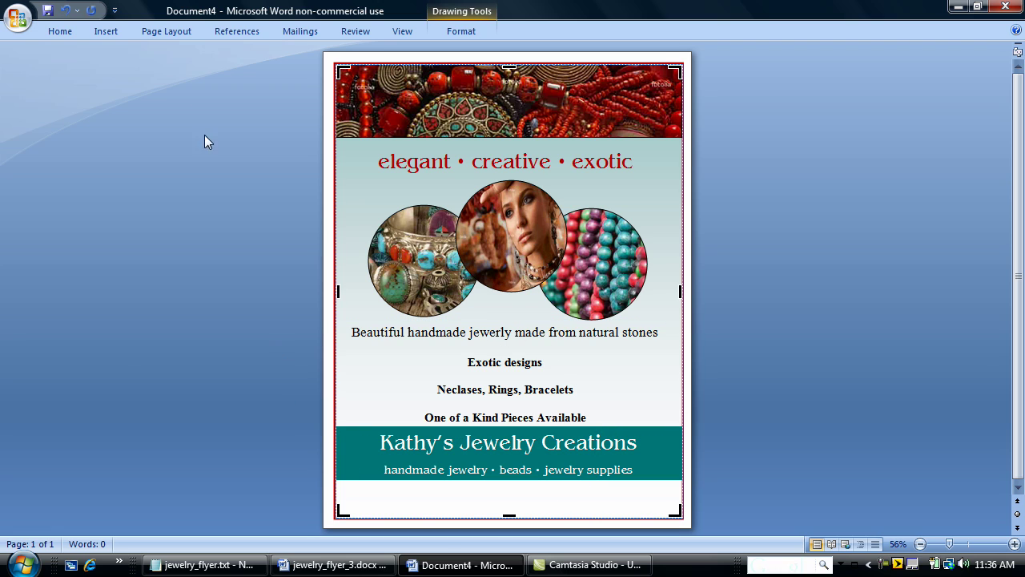
{"action": "left_click", "coordinate": [105, 32]}
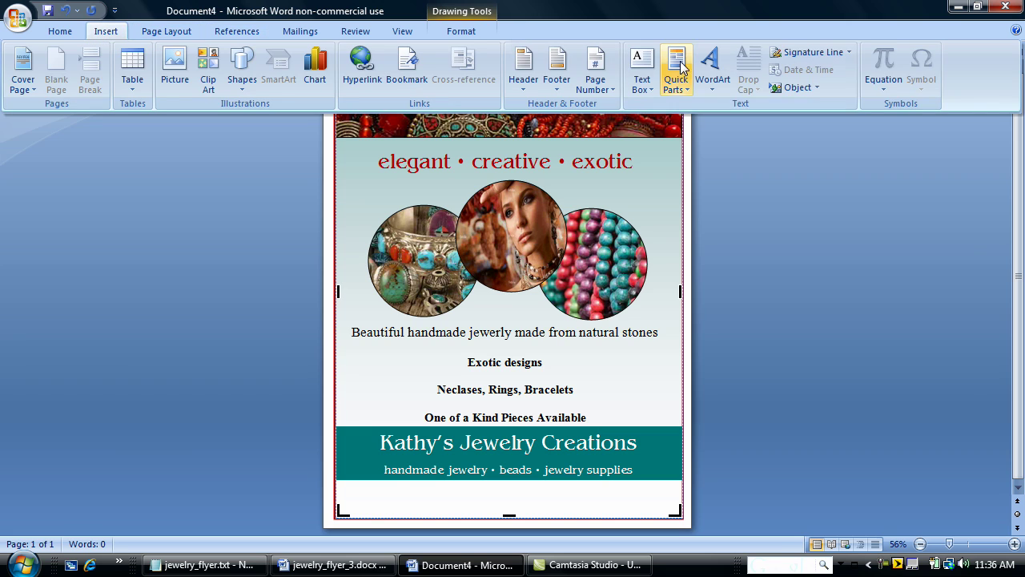
{"action": "left_click", "coordinate": [642, 71]}
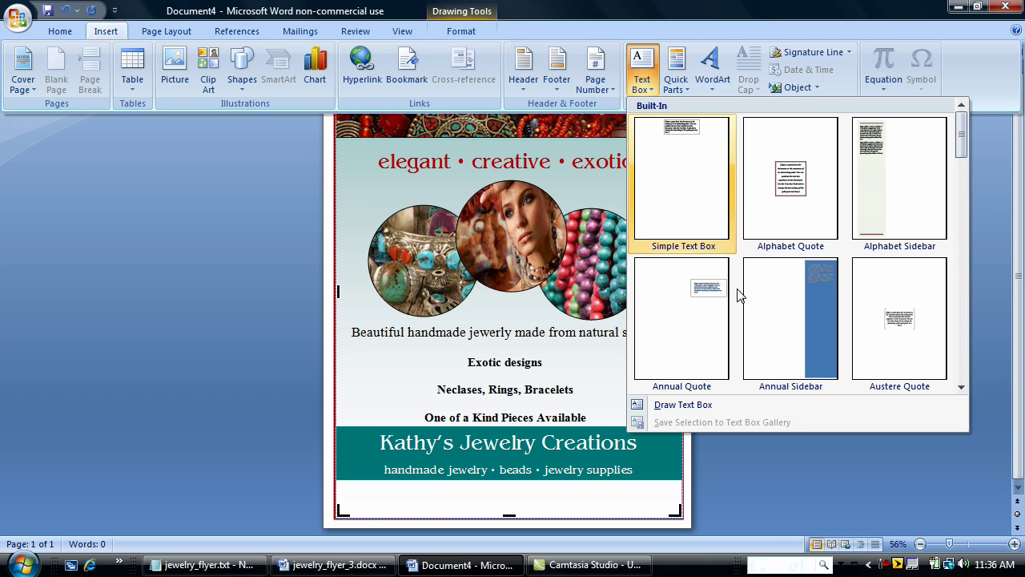
{"action": "left_click", "coordinate": [689, 407]}
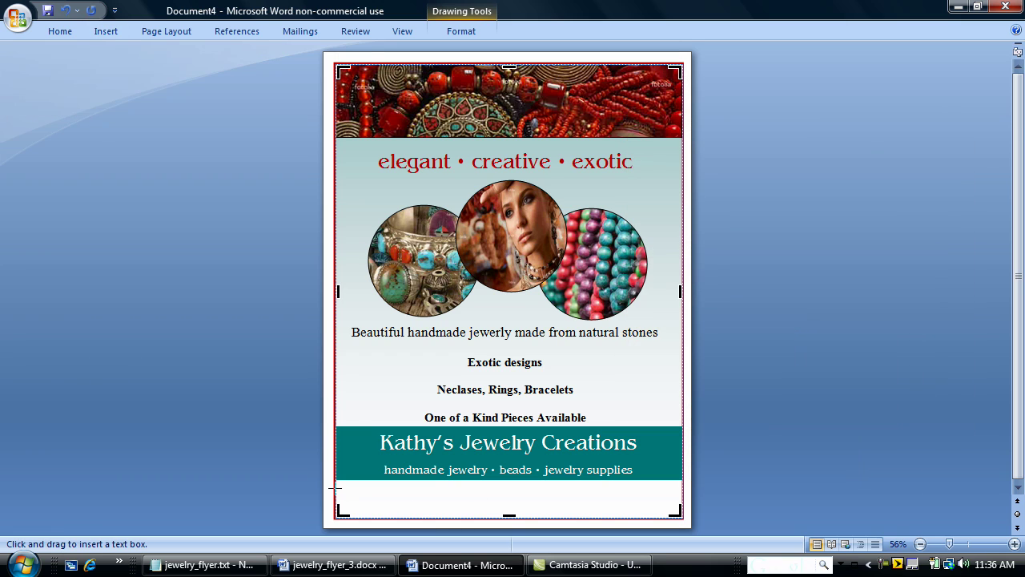
{"action": "left_click_drag", "start_coordinate": [335, 484], "coordinate": [683, 519]}
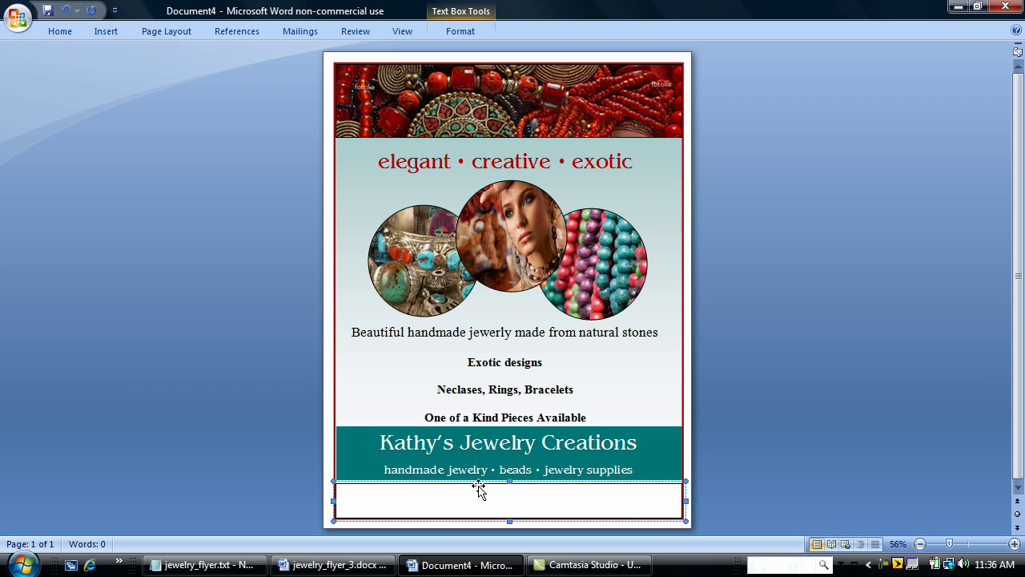
- Copy the street address, phone and website lines from jewelry_flyer.txt into the new Word text box and center them
{"action": "left_click", "coordinate": [202, 565]}
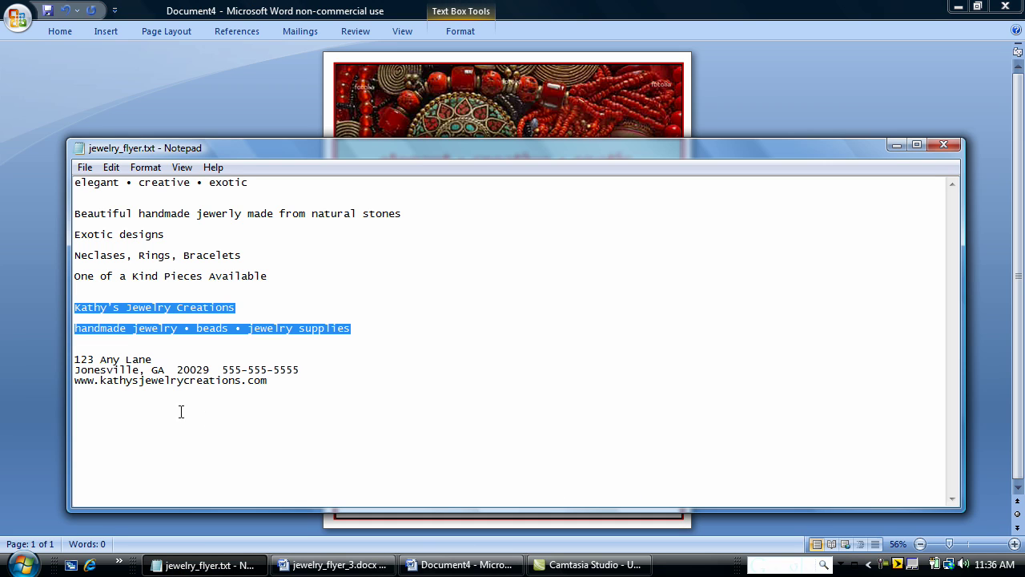
{"action": "left_click_drag", "start_coordinate": [75, 359], "coordinate": [361, 395]}
{"action": "key", "text": "ctrl+c"}
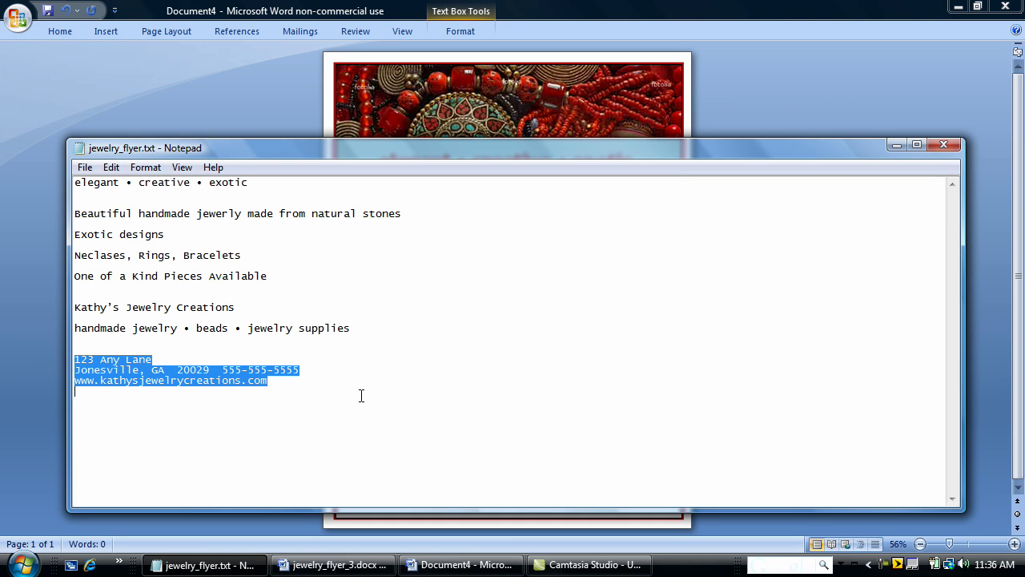
{"action": "left_click", "coordinate": [895, 145]}
{"action": "right_click", "coordinate": [447, 502]}
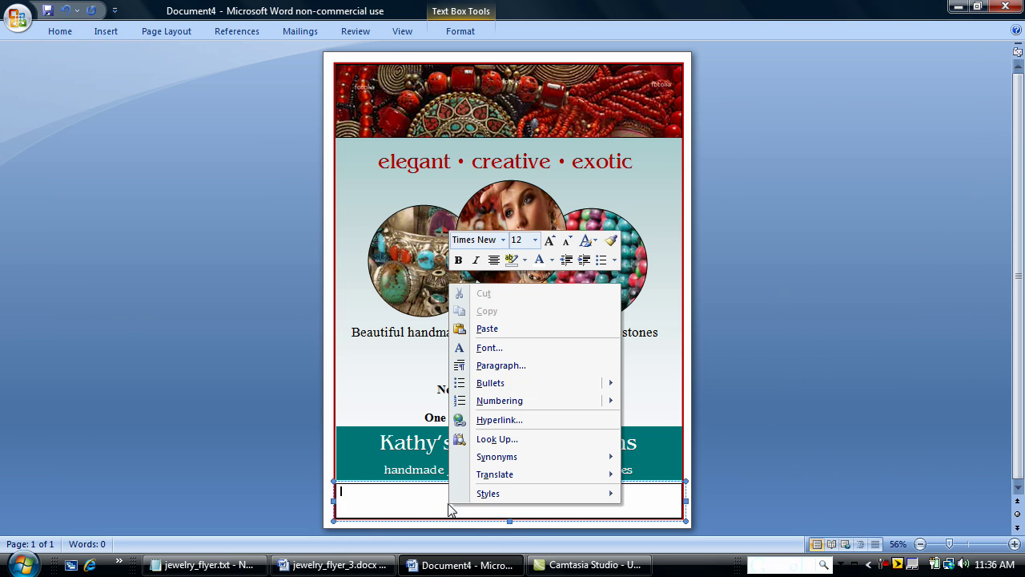
{"action": "left_click", "coordinate": [487, 329]}
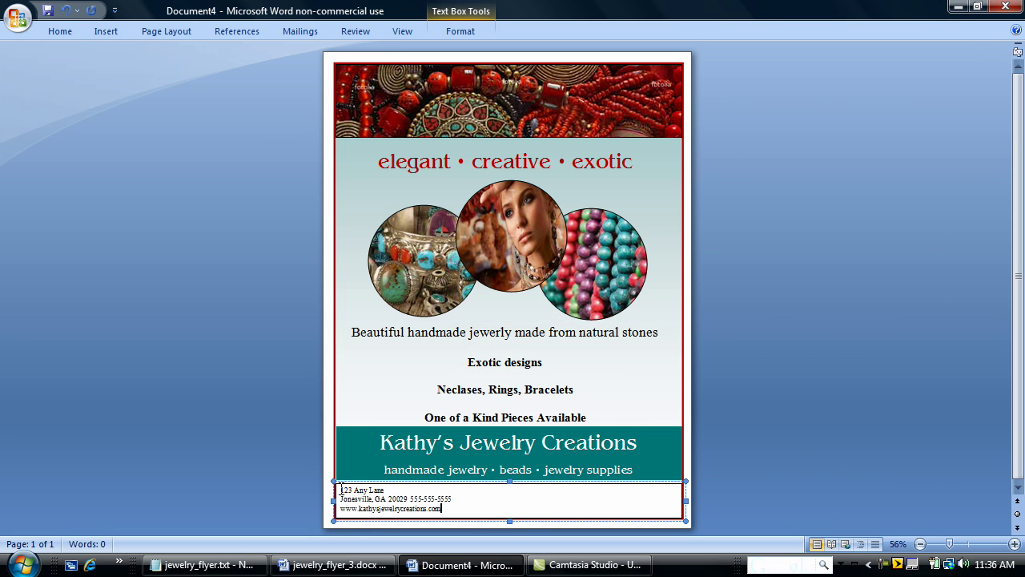
{"action": "left_click_drag", "start_coordinate": [342, 488], "coordinate": [445, 509]}
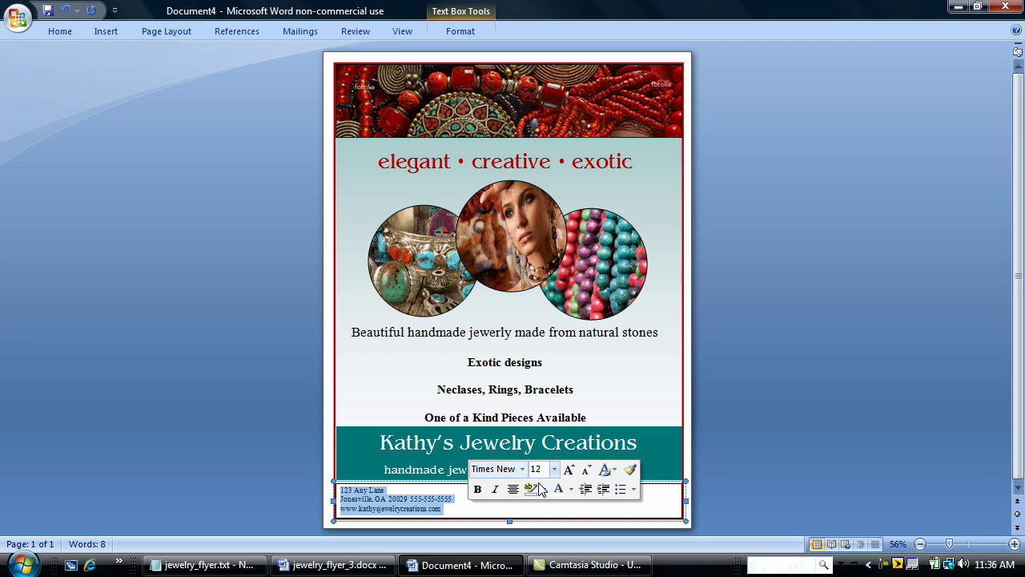
{"action": "left_click", "coordinate": [513, 488]}
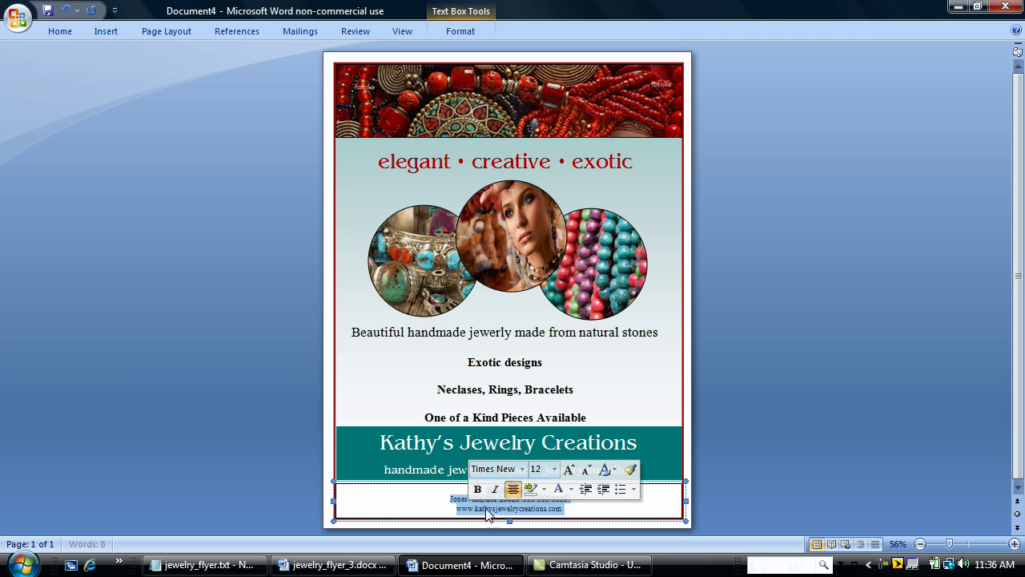
- Fill the address and website text box with a medium sea green from the standard color palette and remove its outline
{"action": "left_click", "coordinate": [397, 484]}
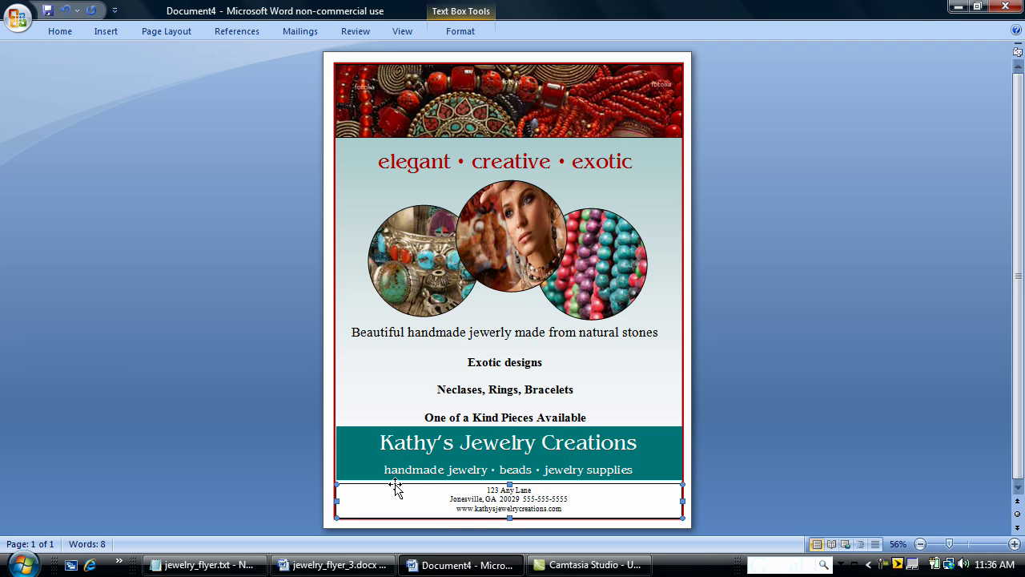
{"action": "right_click", "coordinate": [395, 486]}
{"action": "left_click", "coordinate": [445, 474]}
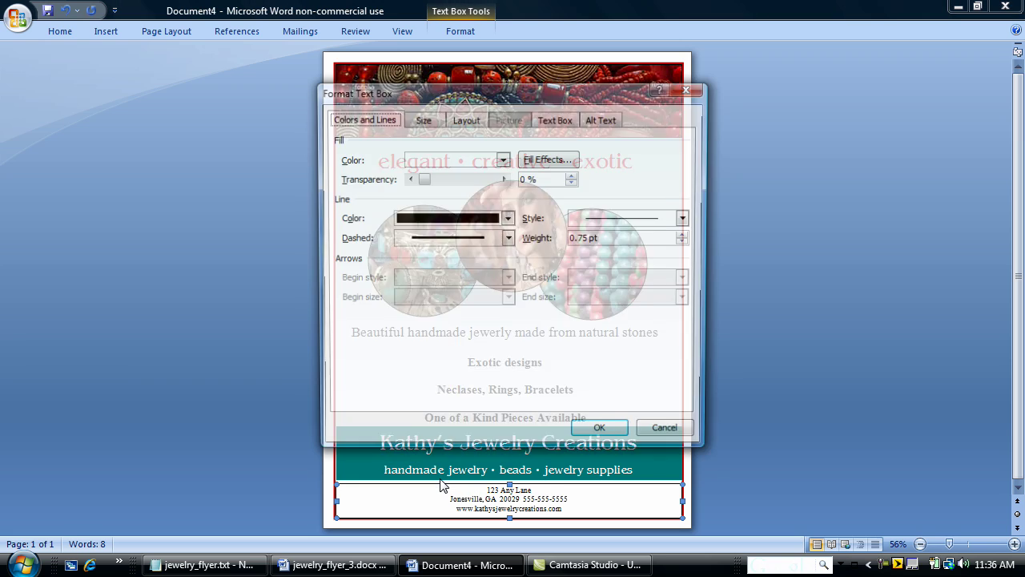
{"action": "left_click", "coordinate": [503, 161]}
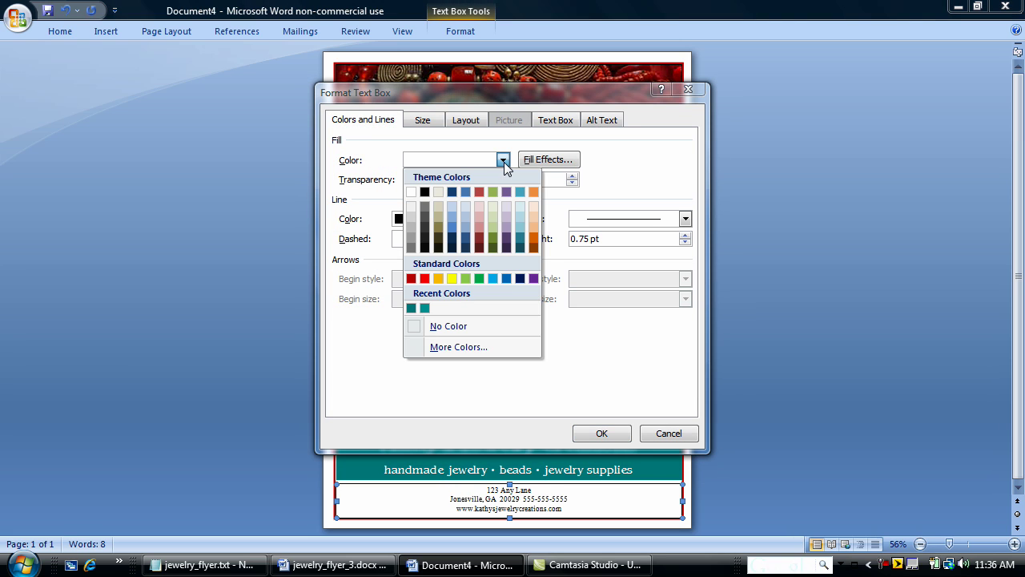
{"action": "left_click", "coordinate": [455, 347]}
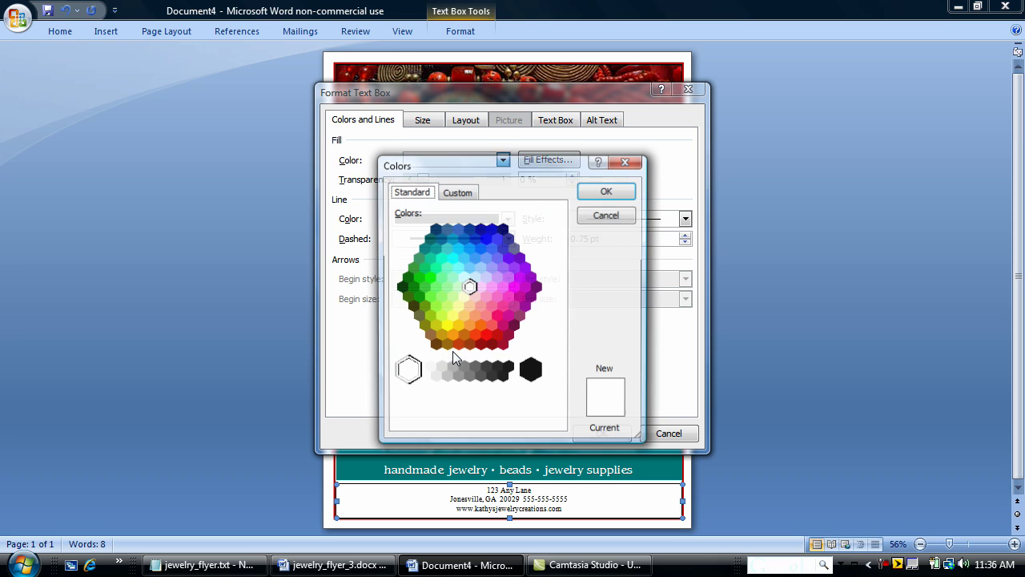
{"action": "left_click", "coordinate": [430, 259]}
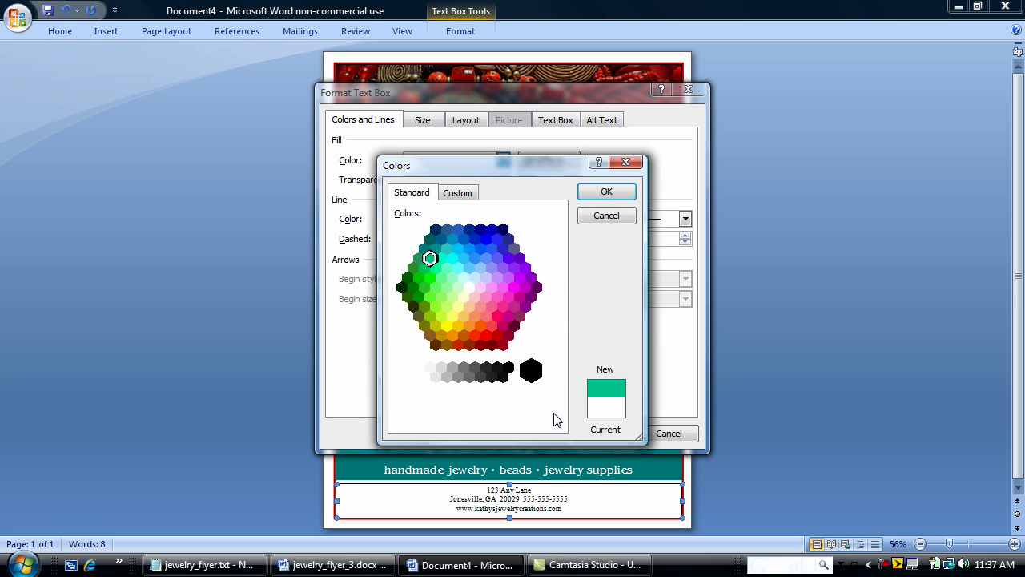
{"action": "left_click", "coordinate": [605, 195]}
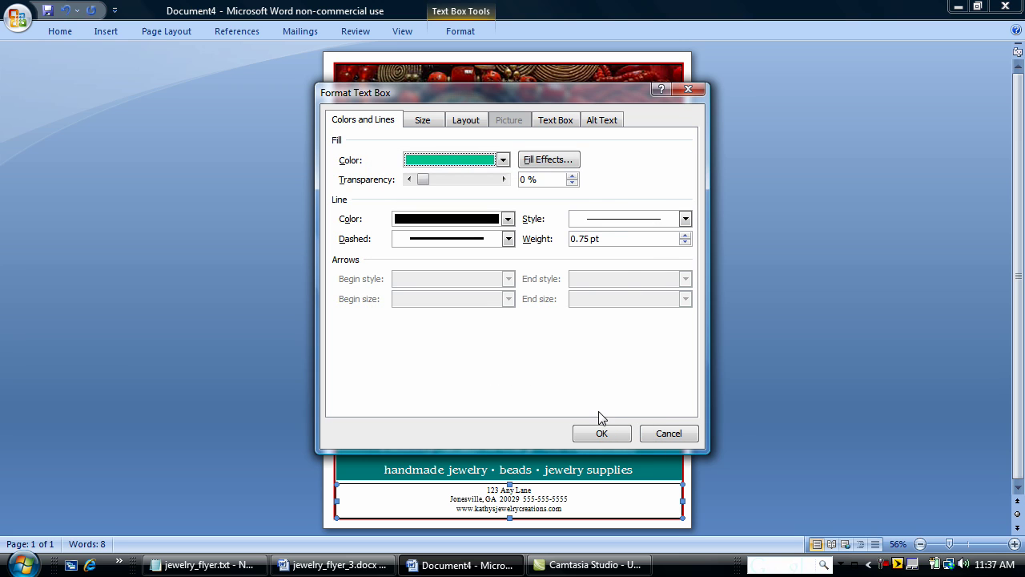
{"action": "left_click", "coordinate": [508, 219]}
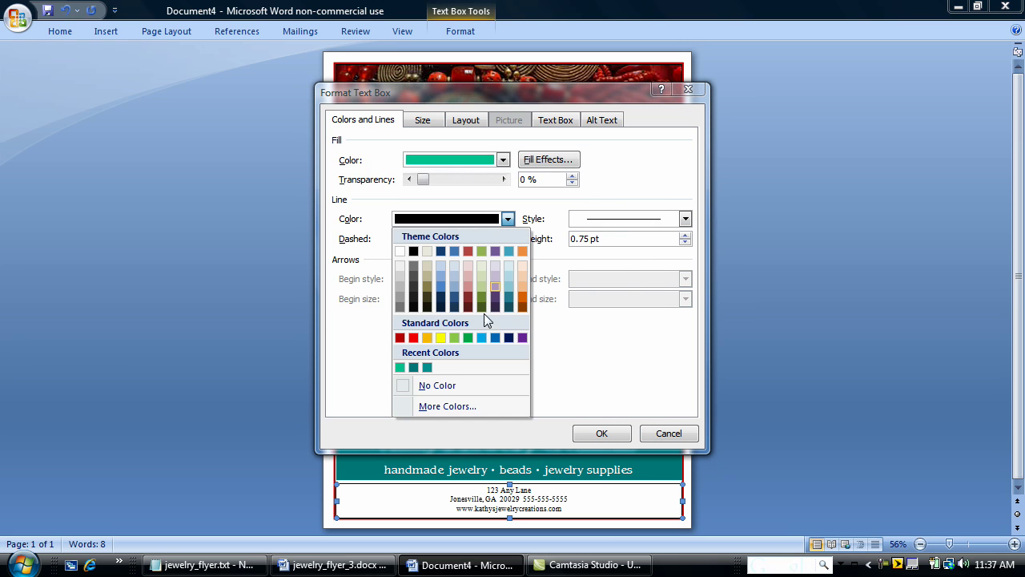
{"action": "left_click", "coordinate": [441, 387]}
{"action": "left_click", "coordinate": [601, 434]}
- Set the address and phone lines in the green text box to 22 pt
{"action": "left_click", "coordinate": [474, 496]}
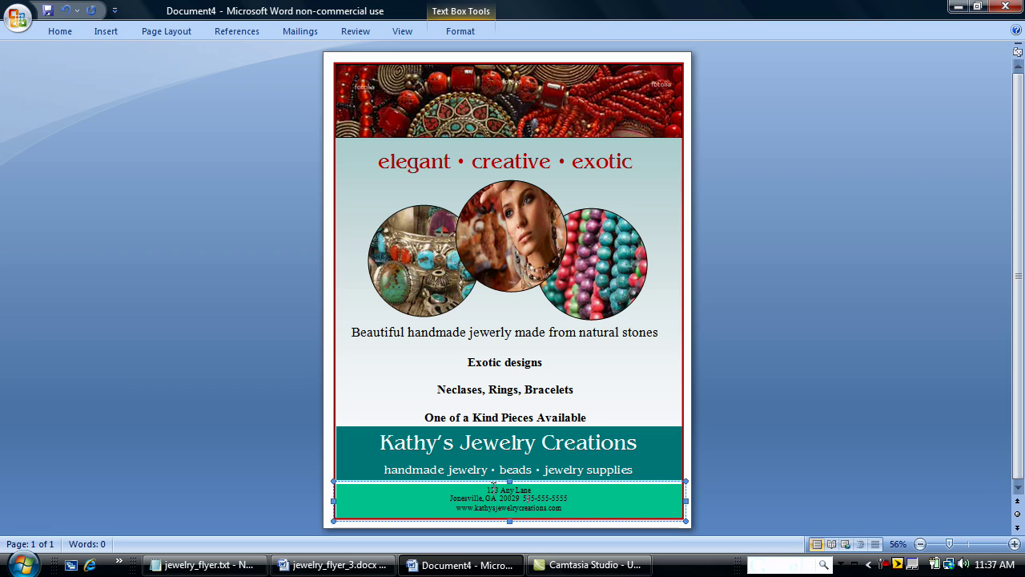
{"action": "left_click_drag", "start_coordinate": [486, 490], "coordinate": [580, 501]}
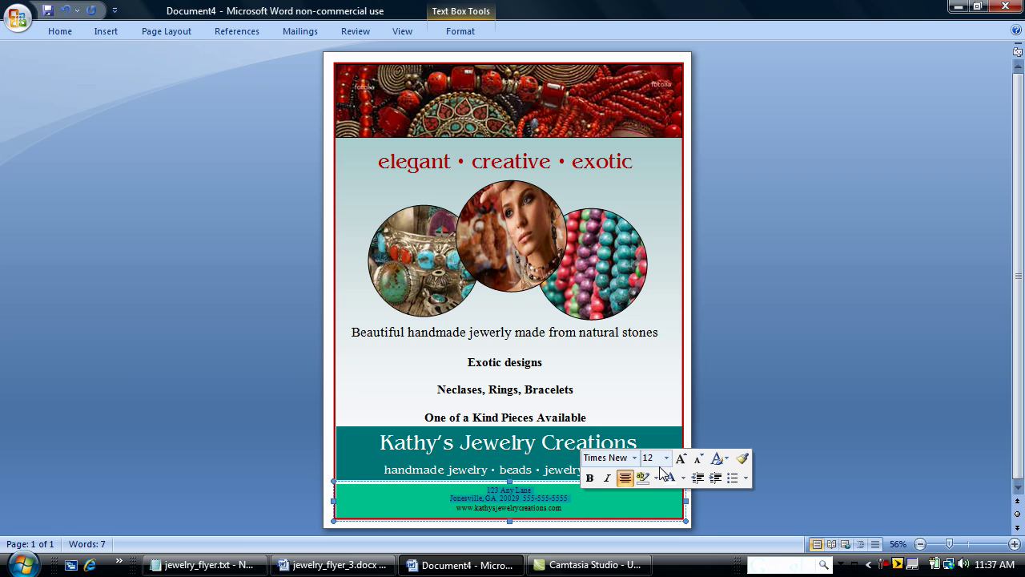
{"action": "left_click", "coordinate": [666, 459]}
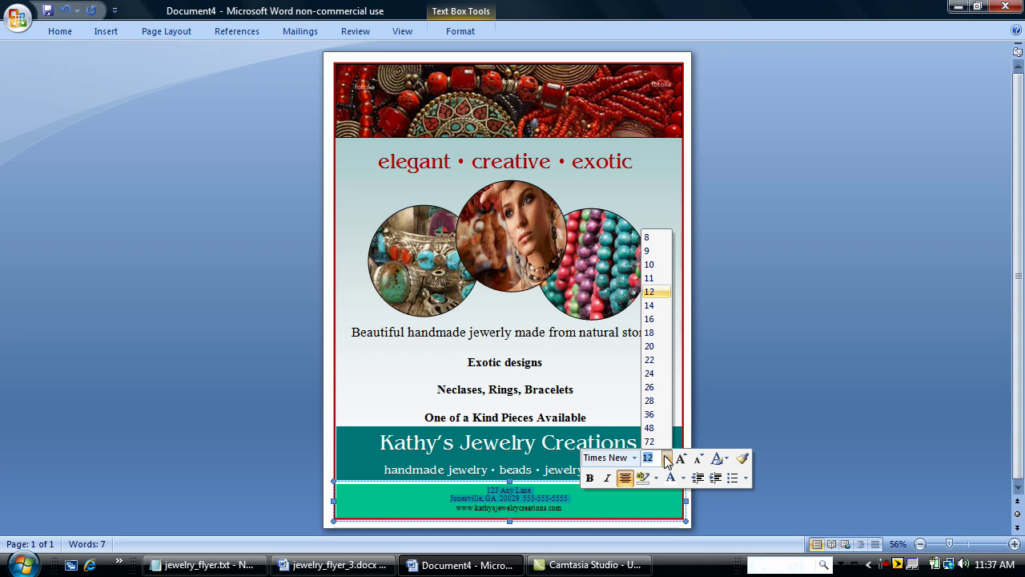
{"action": "left_click", "coordinate": [650, 361]}
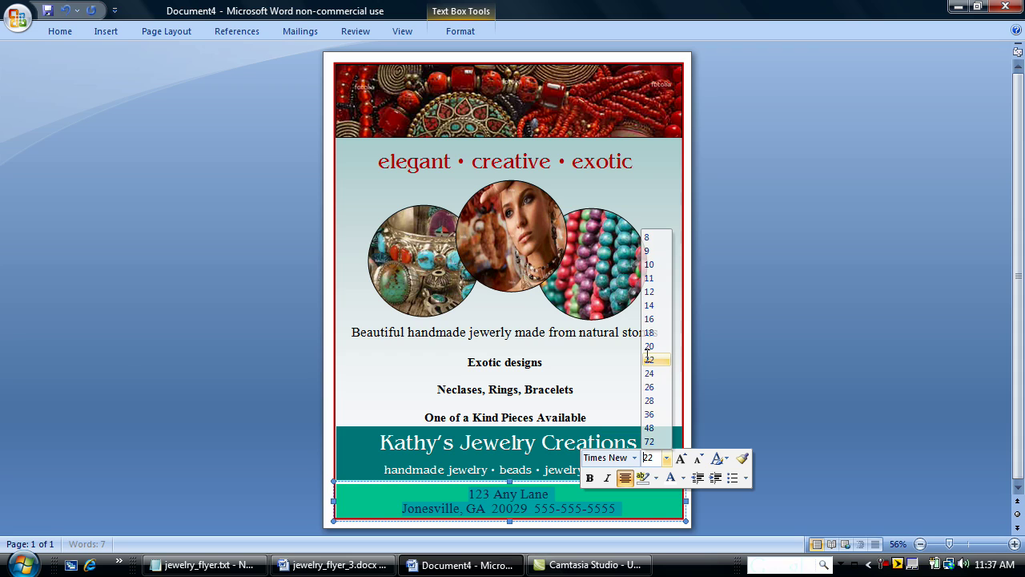
{"action": "left_click", "coordinate": [487, 483]}
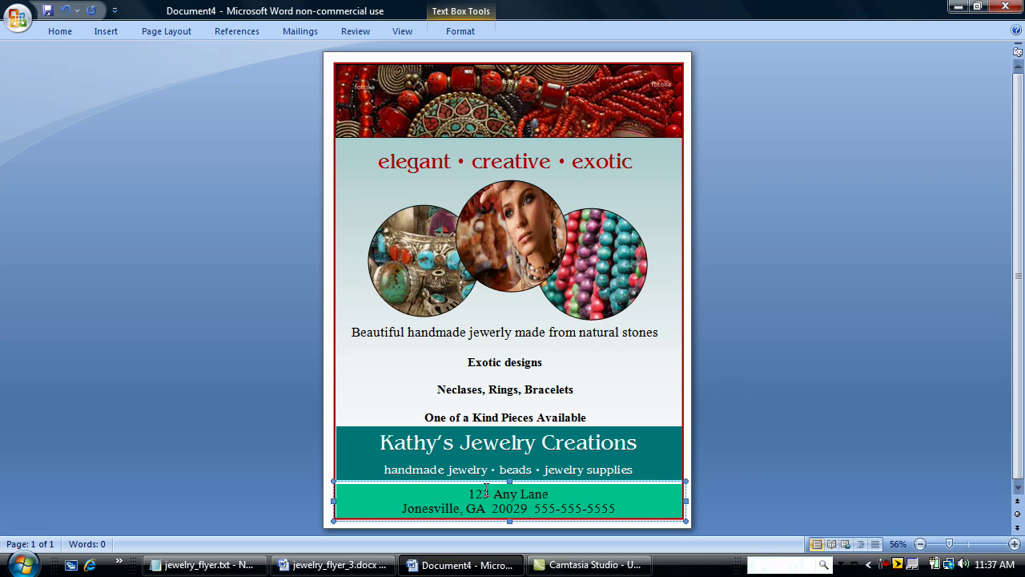
- Select all three picture circles together and nudge them up slightly toward the tagline
{"action": "left_click", "coordinate": [425, 256]}
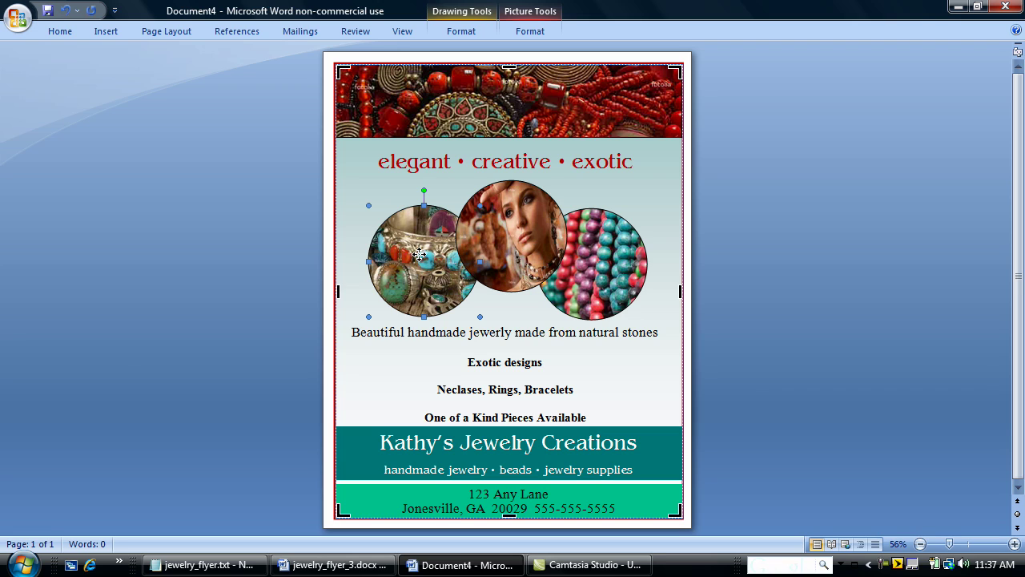
{"action": "left_click", "coordinate": [536, 196], "text": "shift"}
{"action": "left_click", "coordinate": [635, 254], "text": "shift"}
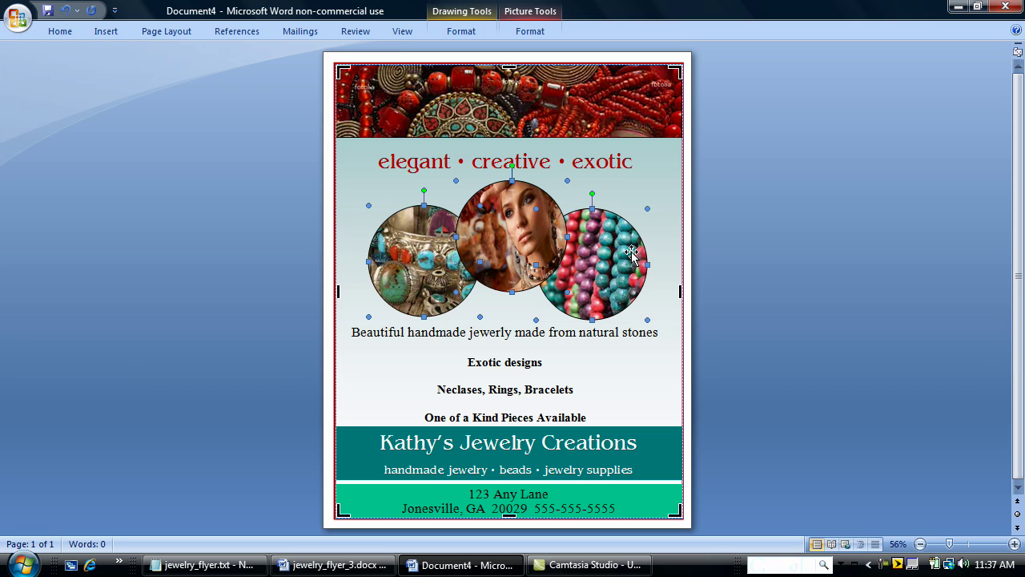
{"action": "key", "text": "Up"}
{"action": "key", "text": "Up"}
{"action": "key", "text": "Up"}
{"action": "key", "text": "Up"}
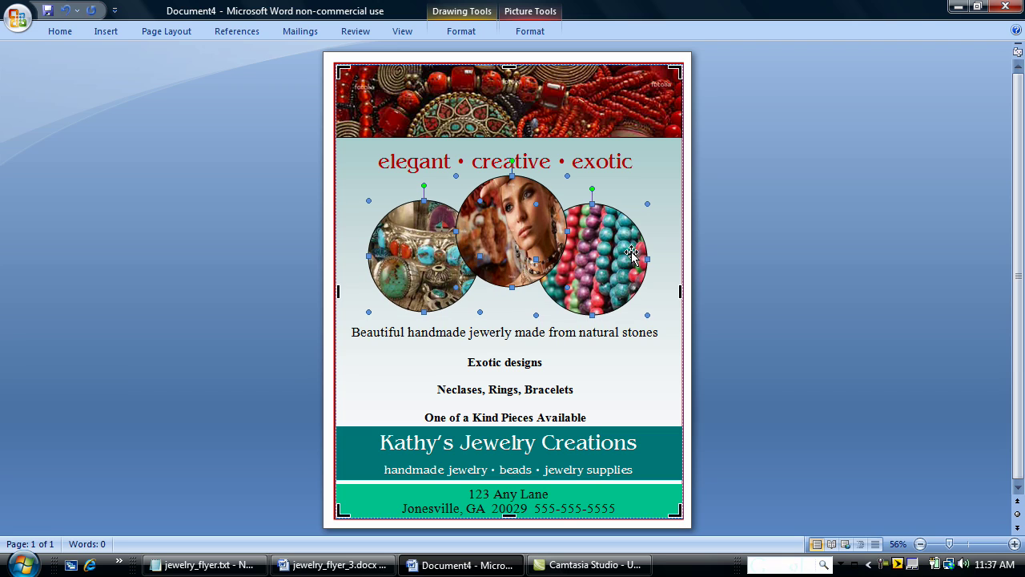
- Nudge the description text box up until it sits directly beneath the picture circles, clear of the teal band
{"action": "double_click", "coordinate": [507, 375]}
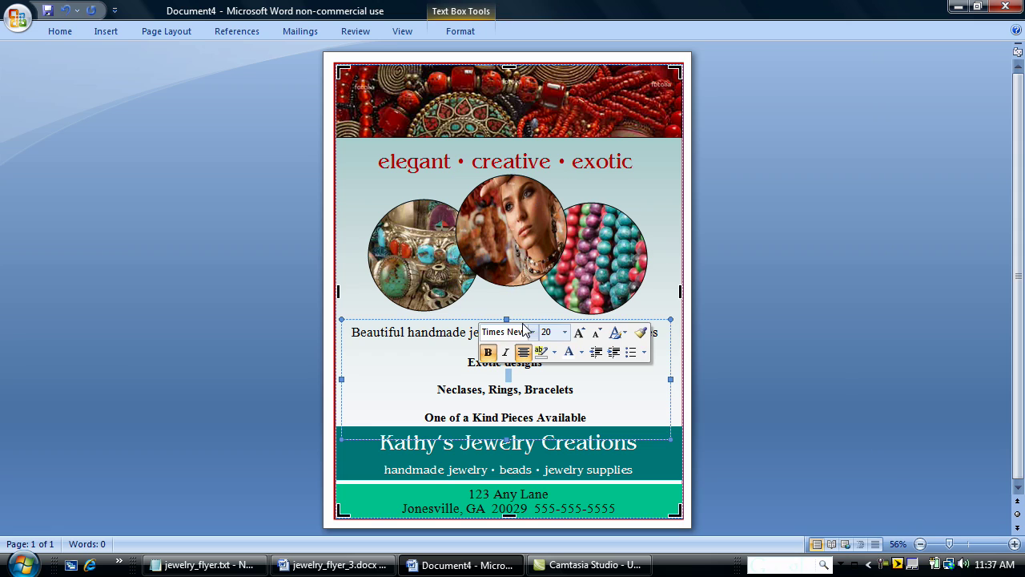
{"action": "left_click", "coordinate": [522, 331]}
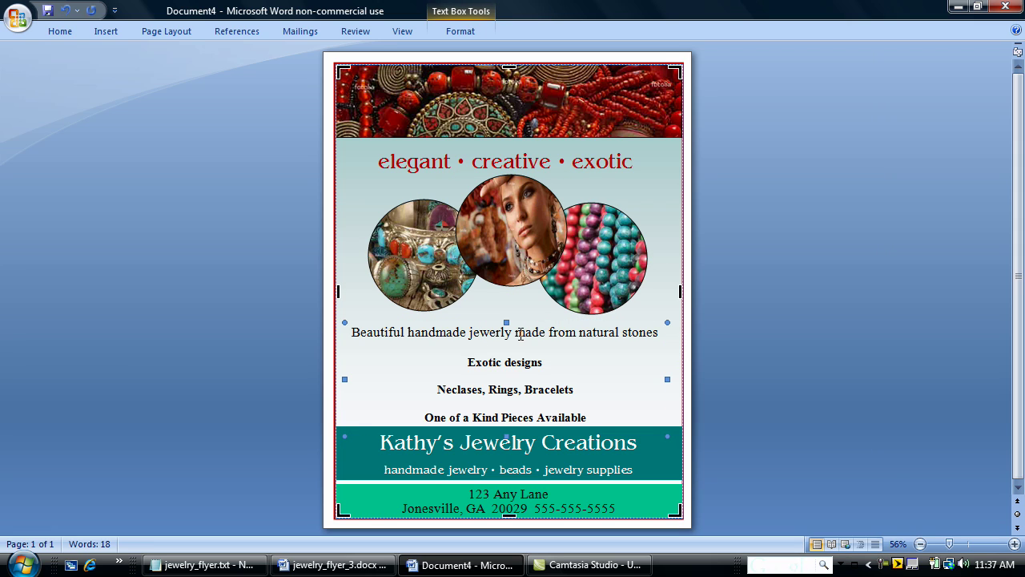
{"action": "key", "text": "Up"}
{"action": "key", "text": "Up"}
{"action": "key", "text": "Up"}
{"action": "key", "text": "Up"}
{"action": "key", "text": "Up"}
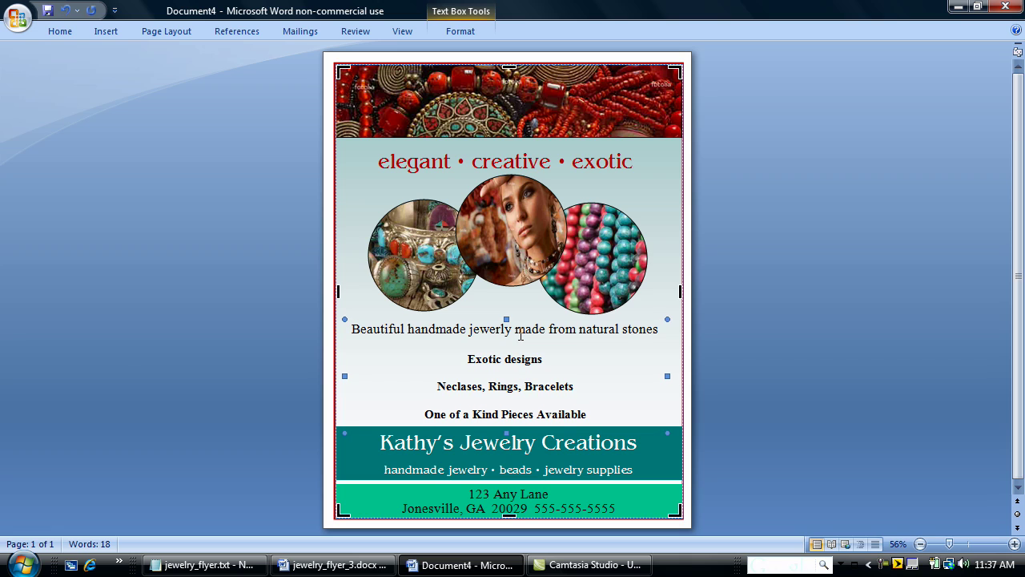
{"action": "key", "text": "Up"}
{"action": "key", "text": "Up"}
{"action": "key", "text": "Up"}
{"action": "key", "text": "Up"}
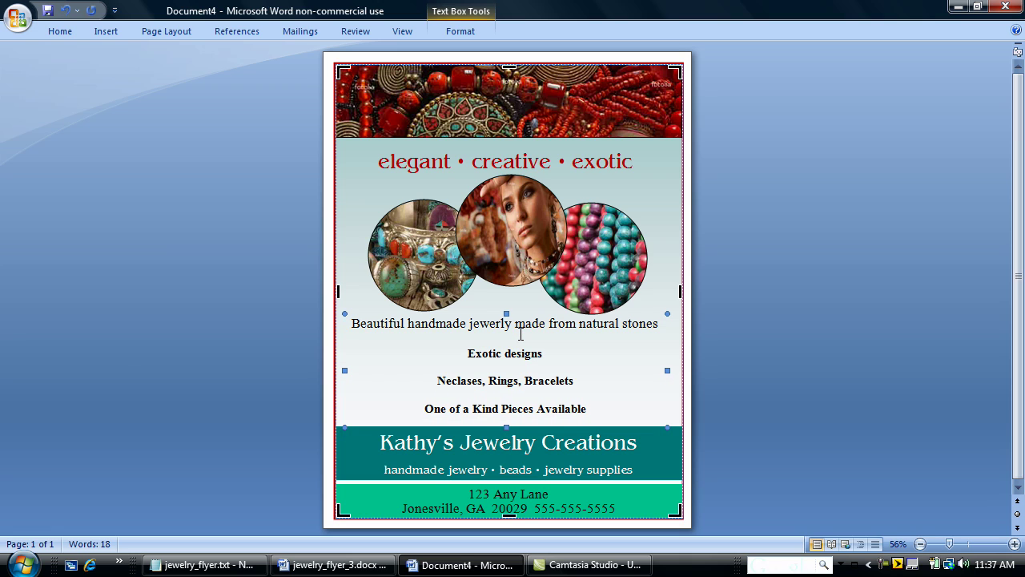
- Nudge the teal "Kathy's Jewelry Creations" text box up to just below the line "One of a Kind Pieces Available"
{"action": "left_click", "coordinate": [539, 458]}
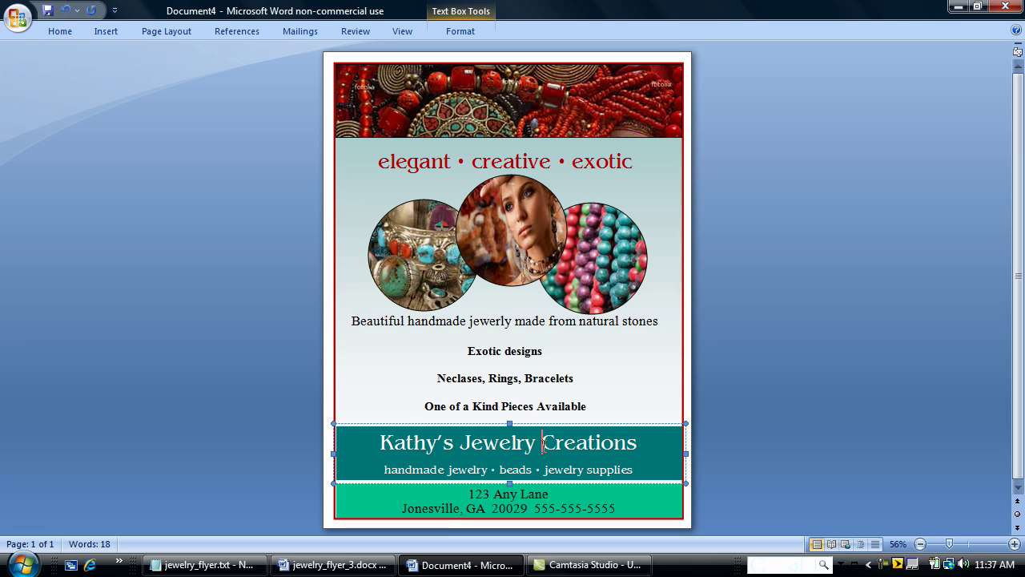
{"action": "left_click", "coordinate": [565, 426]}
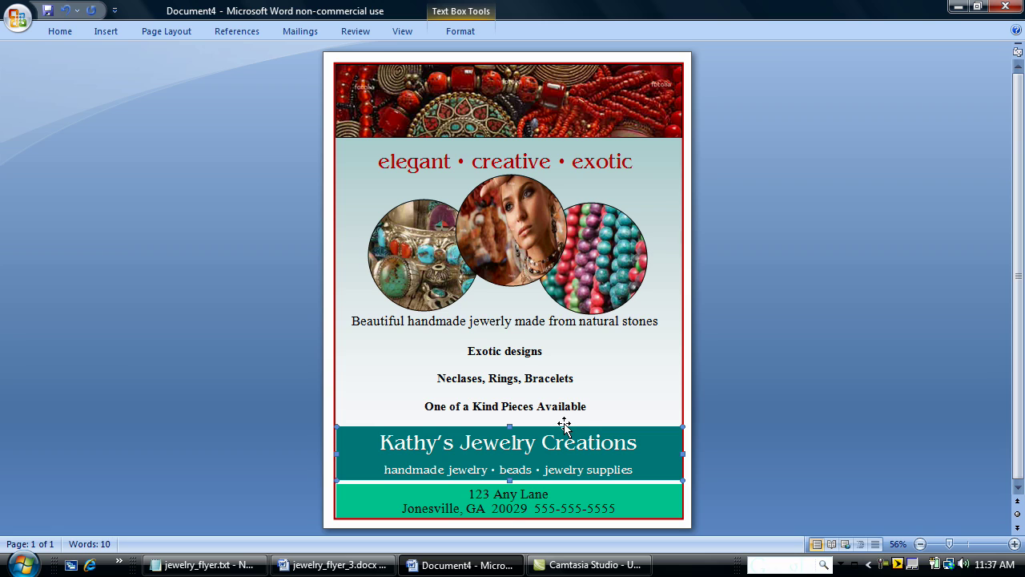
{"action": "key", "text": "Up"}
{"action": "key", "text": "Up"}
{"action": "key", "text": "Up"}
{"action": "key", "text": "Up"}
{"action": "key", "text": "Up"}
{"action": "key", "text": "Up"}
{"action": "key", "text": "Up"}
{"action": "key", "text": "Up"}
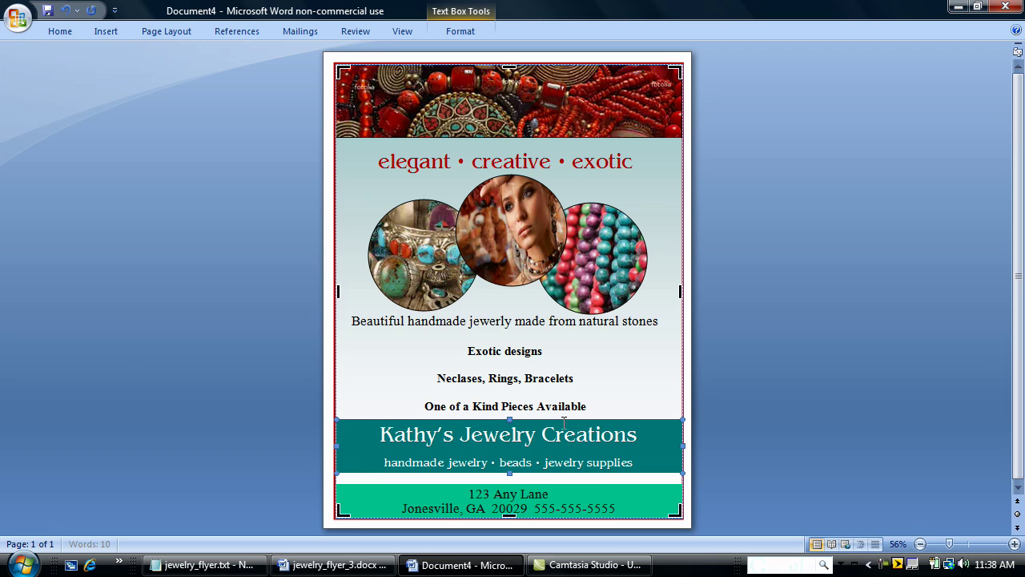
{"action": "key", "text": "Up"}
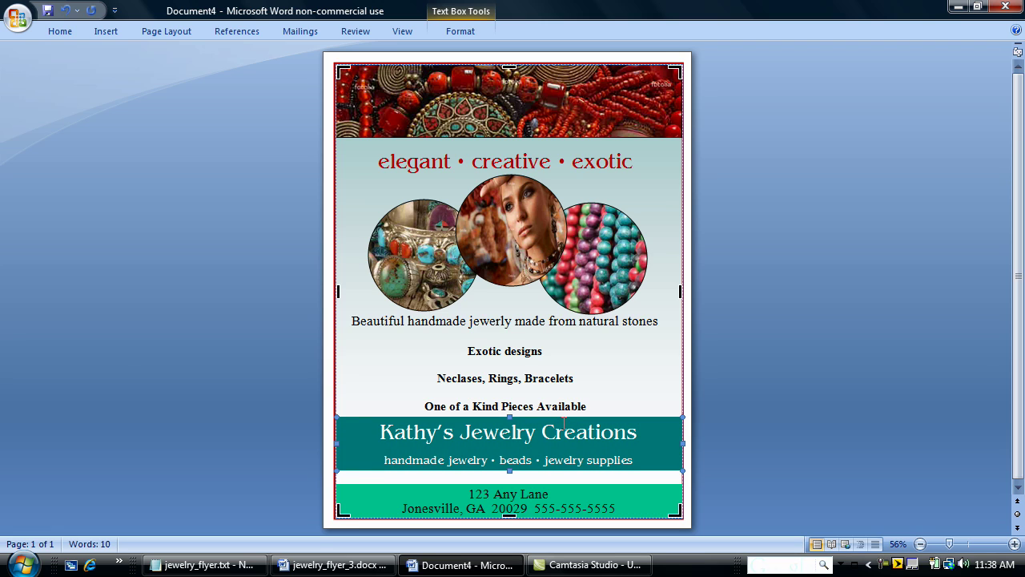
- Move the green text box up to just below the teal band and extend its lower edge to the page border
{"action": "left_click", "coordinate": [440, 494]}
{"action": "key", "text": "Up"}
{"action": "key", "text": "Up"}
{"action": "key", "text": "Up"}
{"action": "key", "text": "Up"}
{"action": "key", "text": "Up"}
{"action": "key", "text": "Up"}
{"action": "key", "text": "Up"}
{"action": "key", "text": "Up"}
{"action": "key", "text": "Up"}
{"action": "key", "text": "Up"}
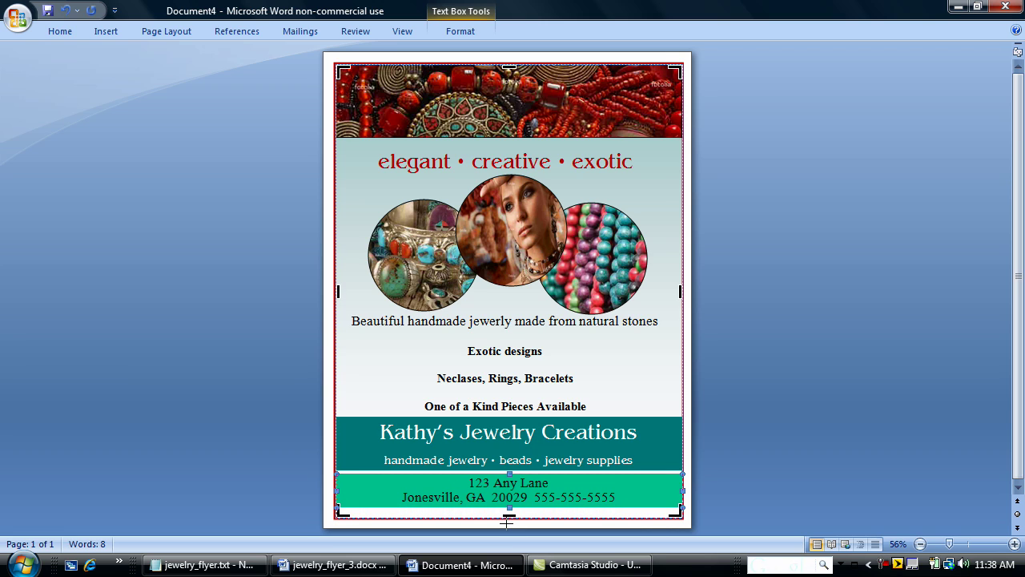
{"action": "left_click_drag", "start_coordinate": [506, 522], "coordinate": [508, 535]}
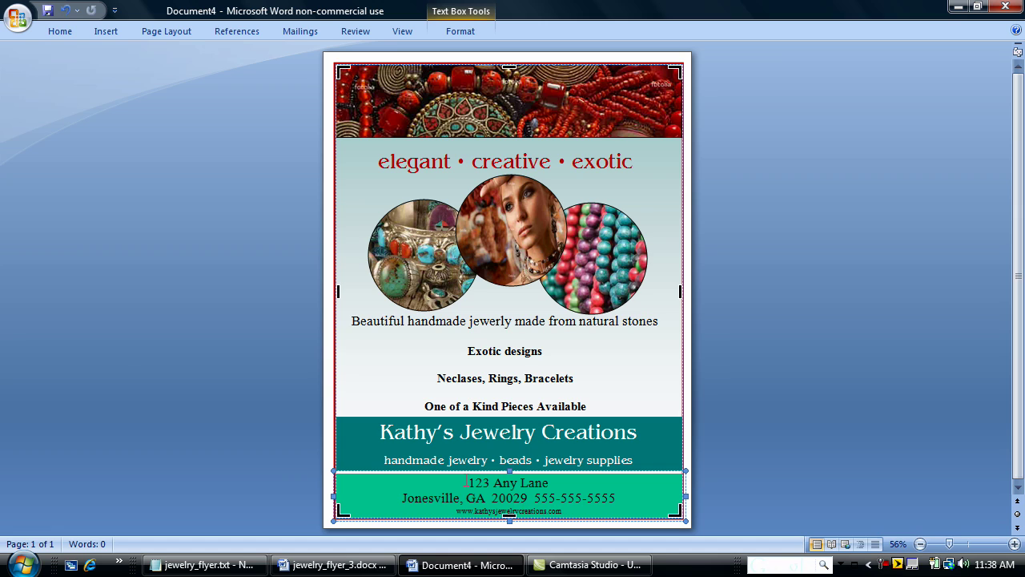
- Reduce the address and phone lines in the green text box to 20 pt
{"action": "left_click_drag", "start_coordinate": [466, 482], "coordinate": [609, 497]}
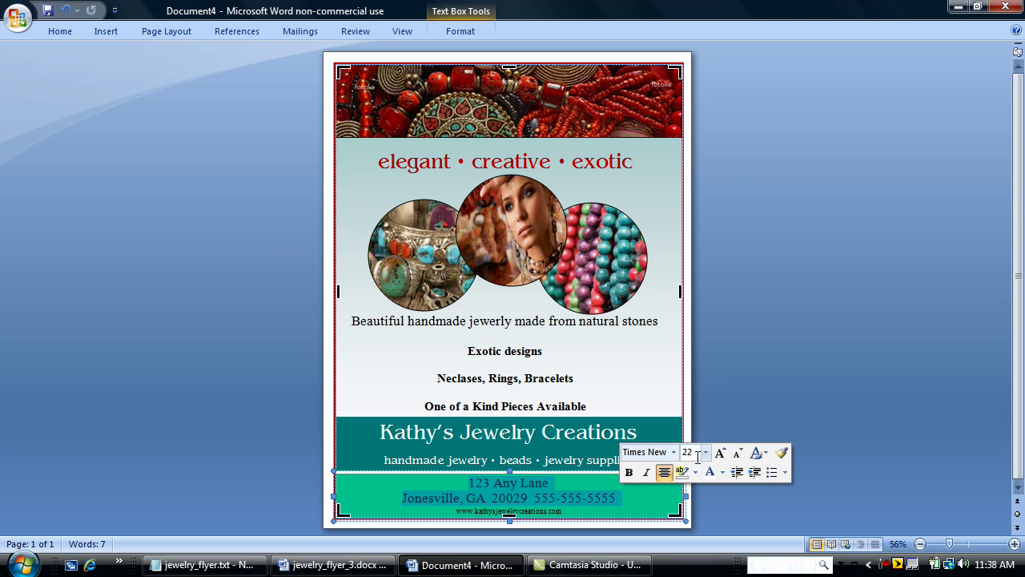
{"action": "left_click", "coordinate": [705, 452]}
{"action": "left_click", "coordinate": [688, 340]}
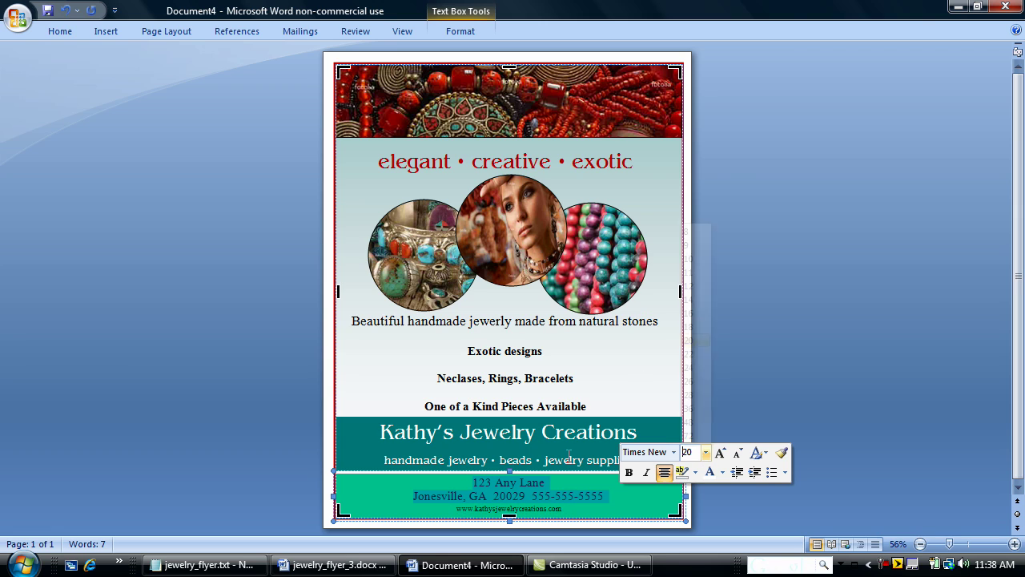
- Set the website line in the green text box to 20 pt with the standard dark red font color, and deselect it
{"action": "left_click", "coordinate": [487, 513]}
{"action": "left_click_drag", "start_coordinate": [456, 509], "coordinate": [564, 509]}
{"action": "left_click", "coordinate": [669, 463]}
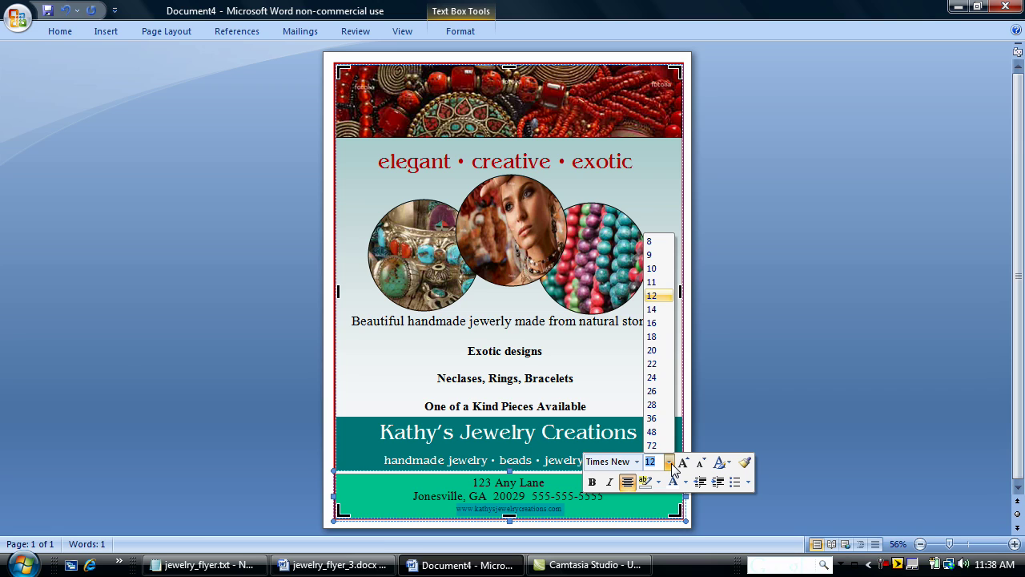
{"action": "left_click", "coordinate": [654, 350]}
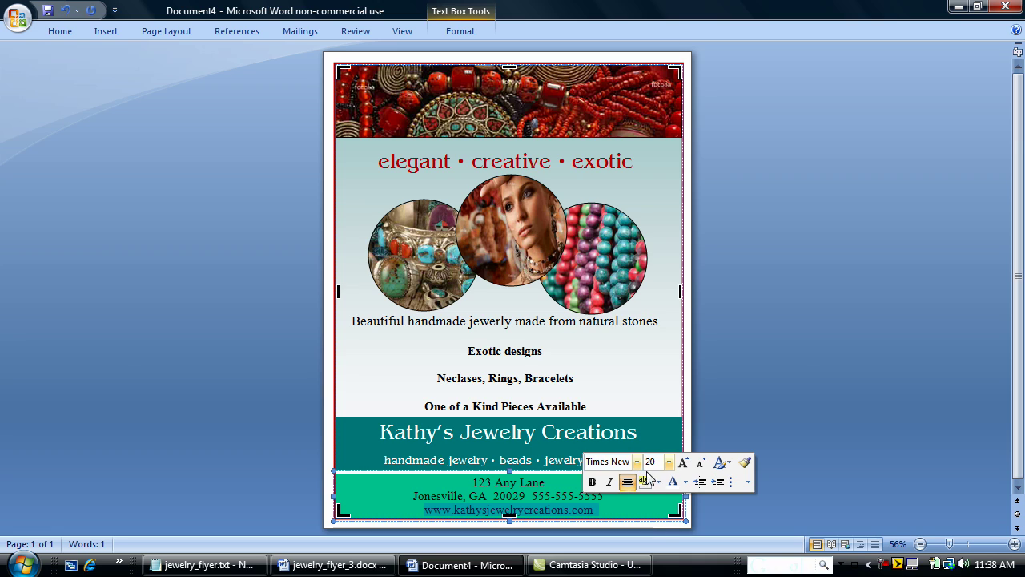
{"action": "left_click", "coordinate": [685, 483]}
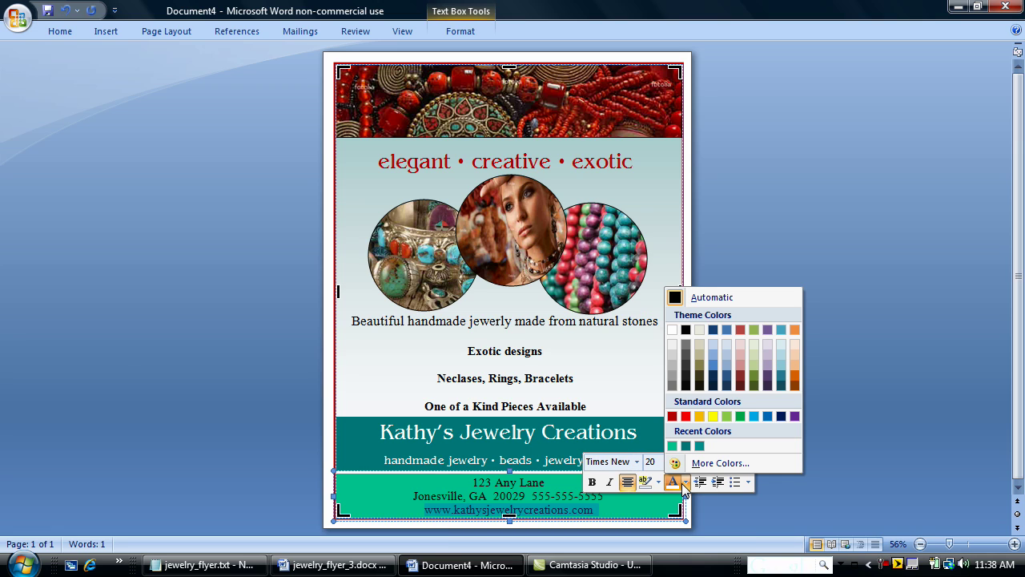
{"action": "left_click", "coordinate": [673, 418]}
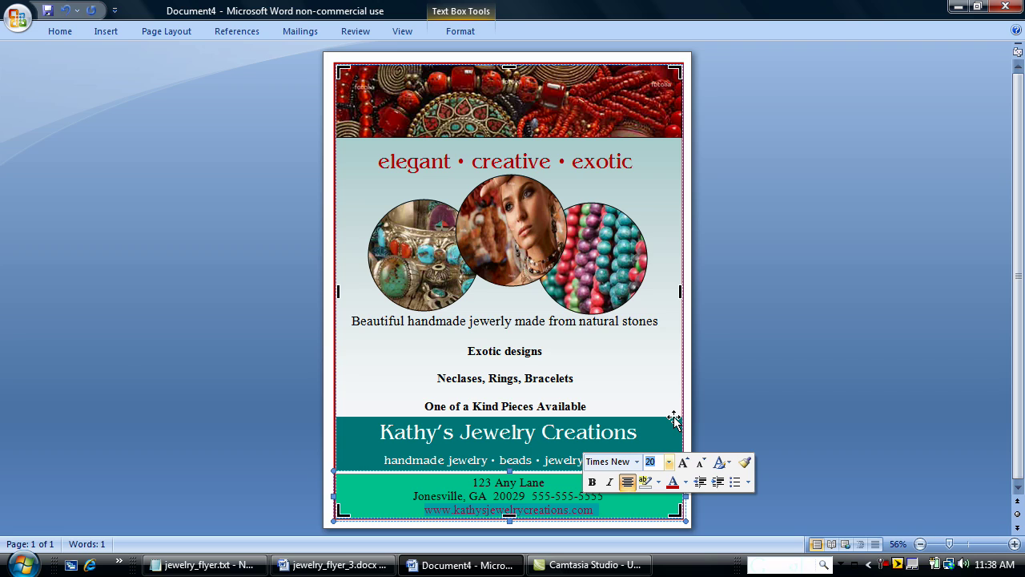
{"action": "left_click", "coordinate": [646, 215]}
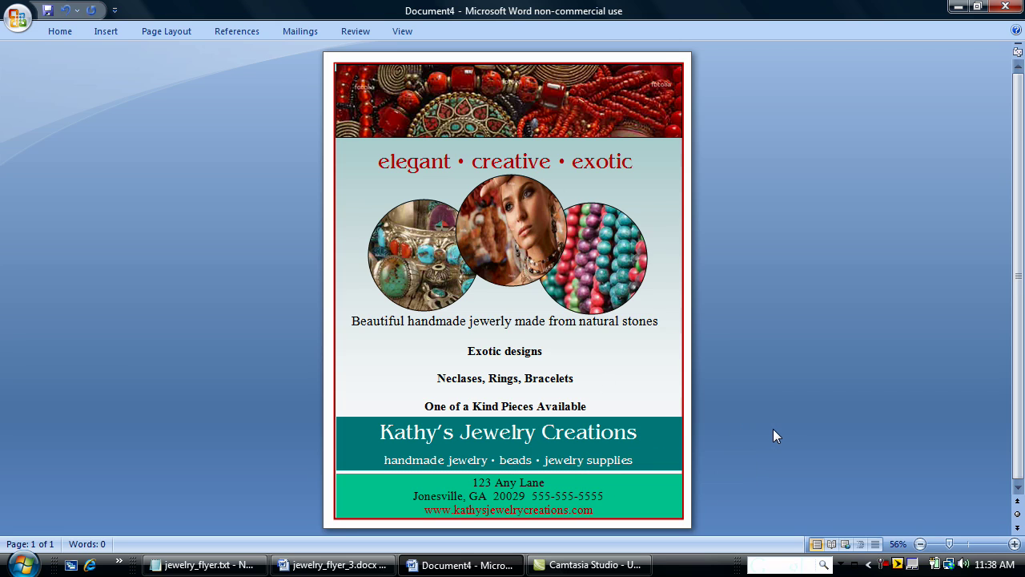